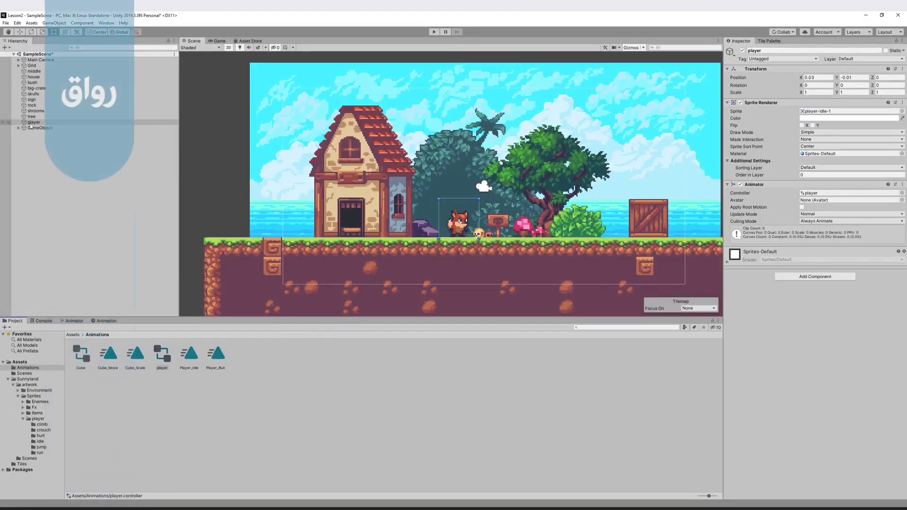
# Step: Select the player object, back out of Add Component without adding anything, then show the Assets folder
pyautogui.click(31, 123)
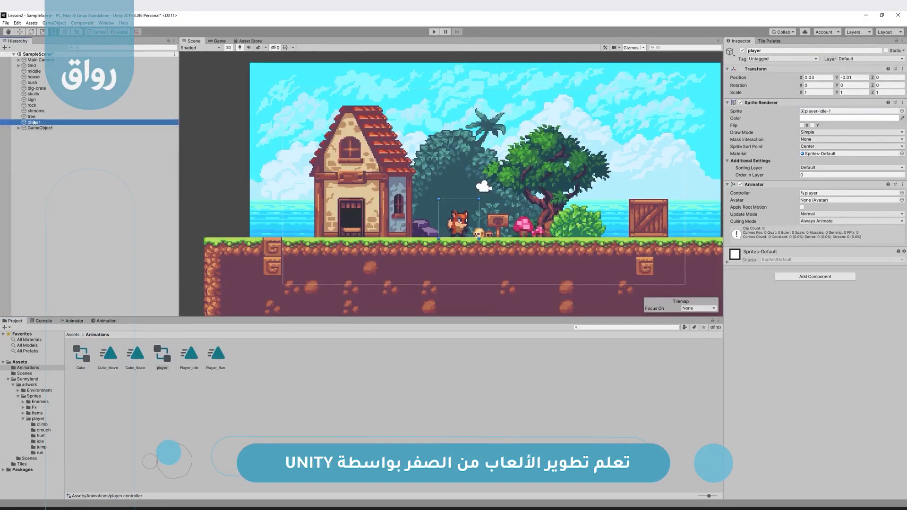
pyautogui.click(823, 277)
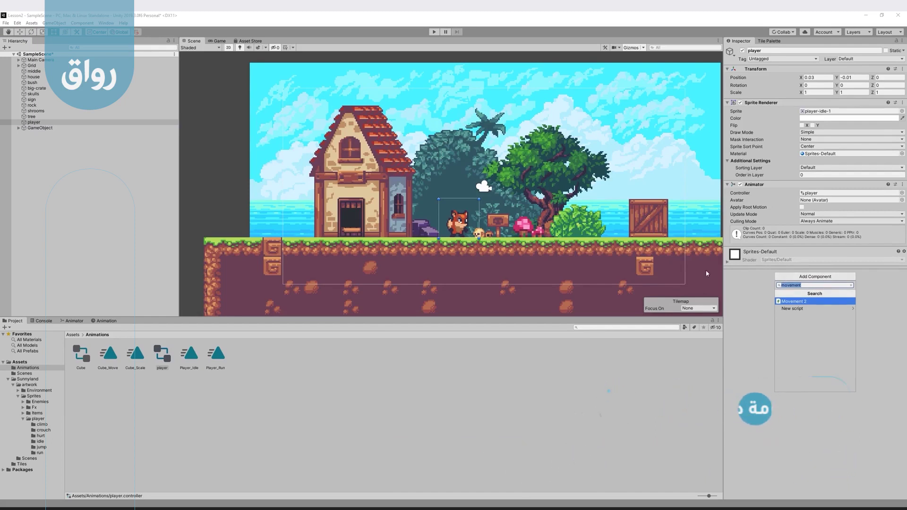
pyautogui.press('Escape')
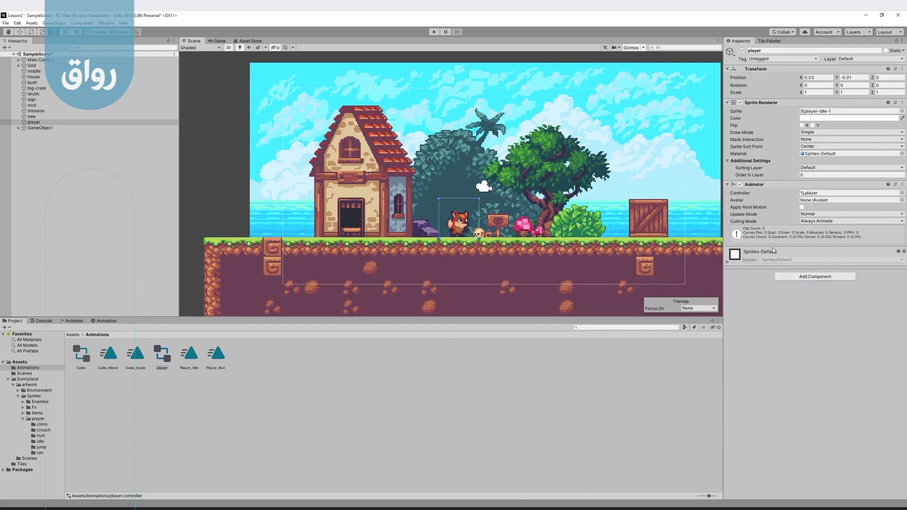
pyautogui.click(23, 363)
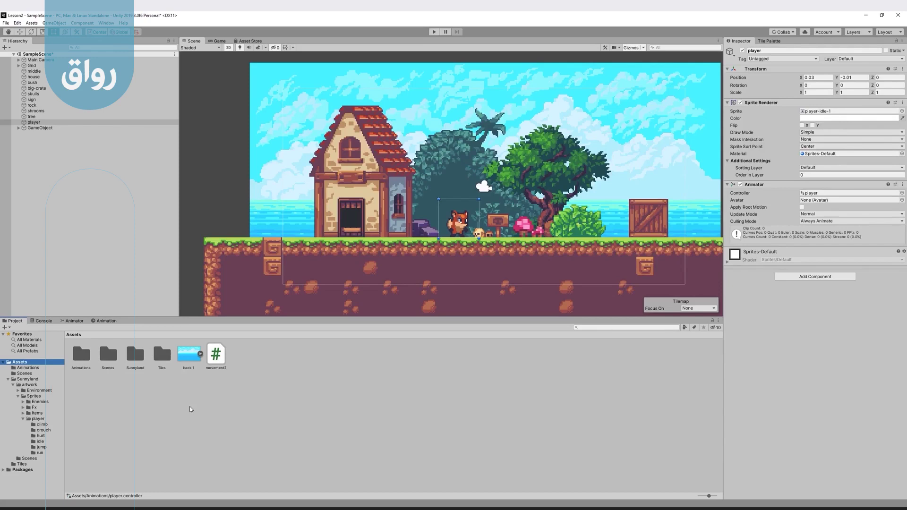
# Step: Create a folder named Scripts at the top level of Assets via Create > Folder
pyautogui.rightClick(244, 430)
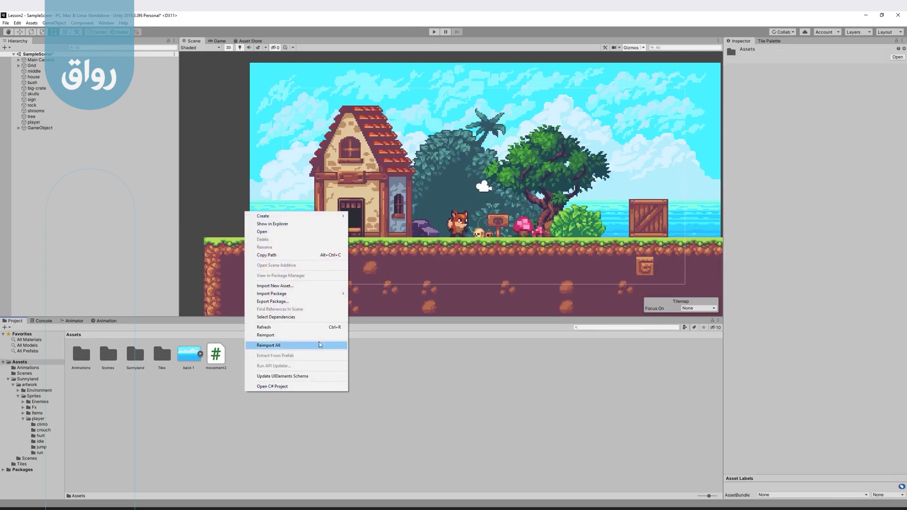
pyautogui.moveTo(298, 217)
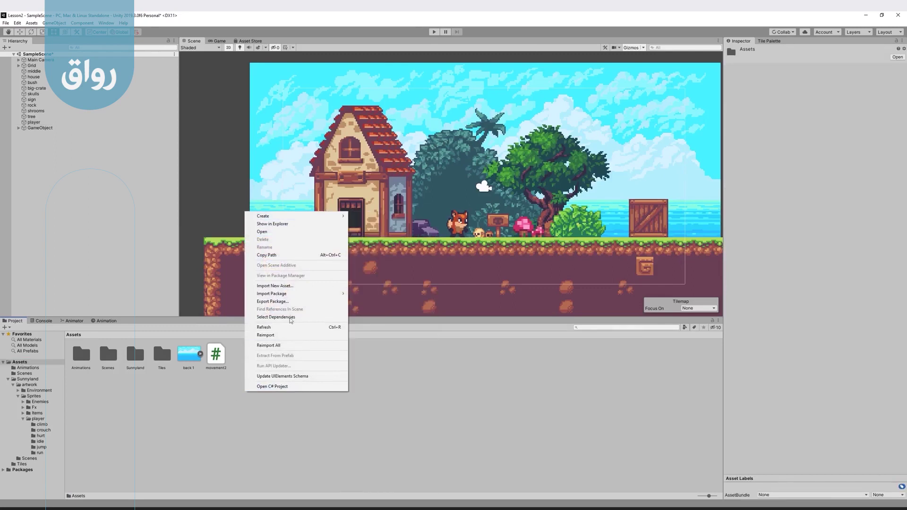
pyautogui.press('Escape')
pyautogui.rightClick(17, 367)
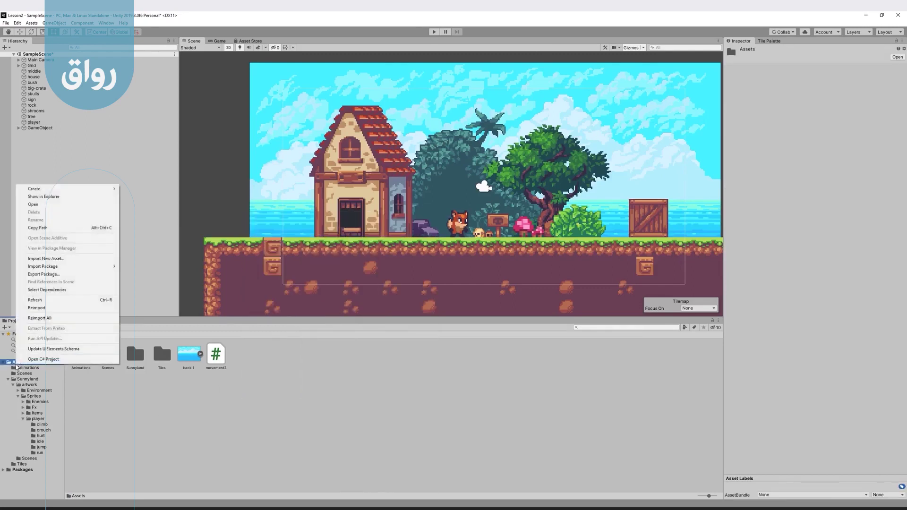
pyautogui.press('Escape')
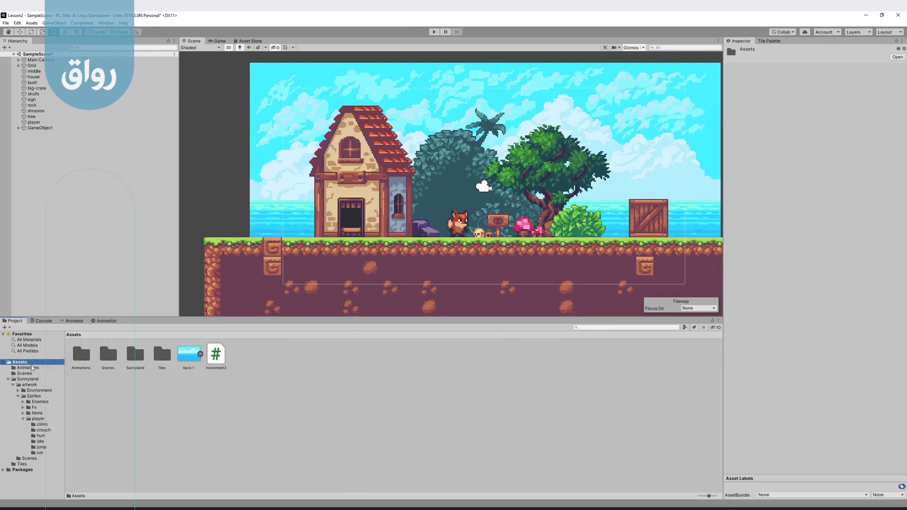
pyautogui.rightClick(24, 363)
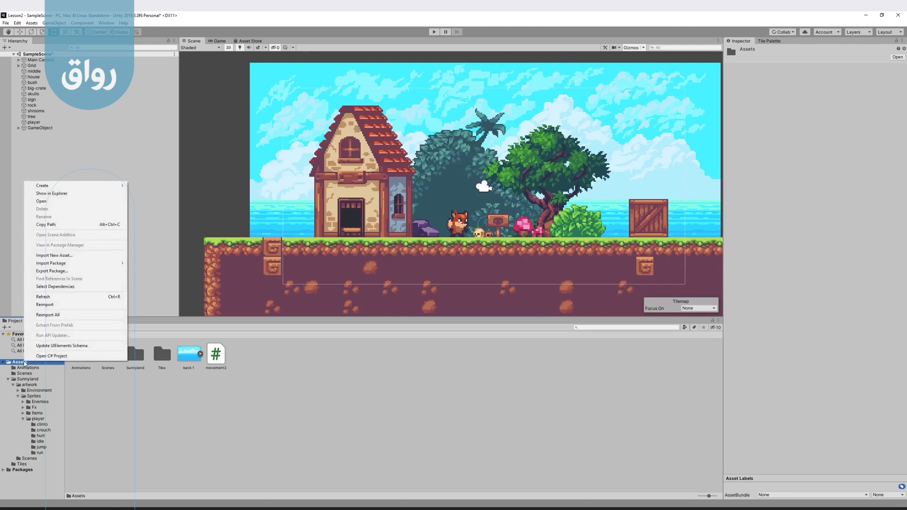
pyautogui.moveTo(107, 189)
pyautogui.click(146, 185)
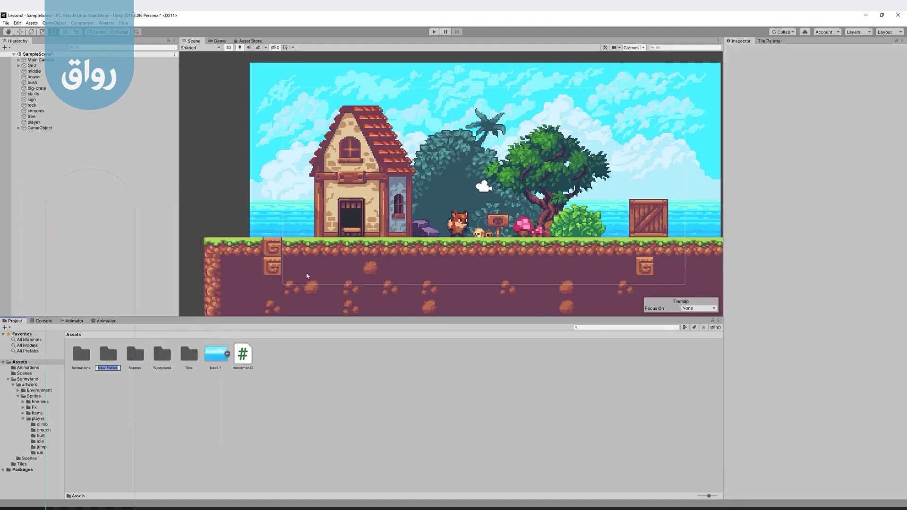
pyautogui.write('Scripts')
pyautogui.press('Return')
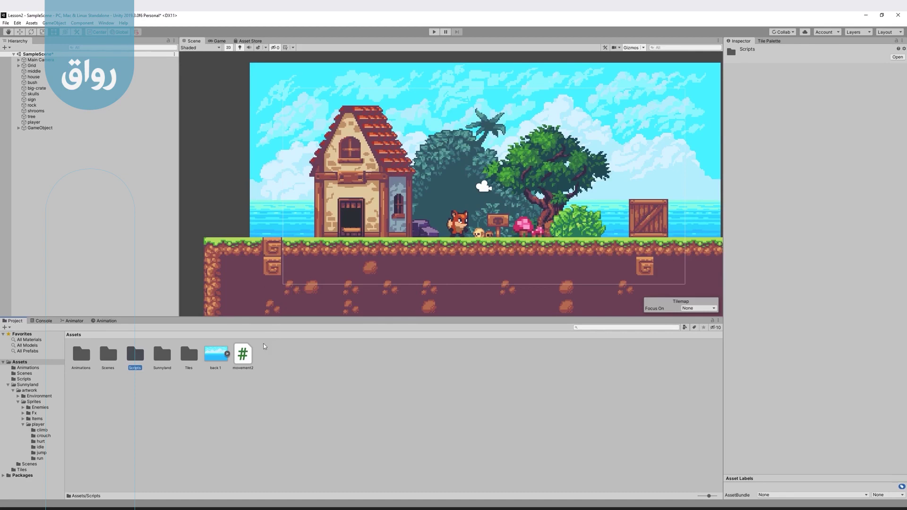
# Step: Move the movement2 script into the Scripts folder and open that folder
pyautogui.click(244, 359)
pyautogui.moveTo(241, 358); pyautogui.dragTo(134, 355)
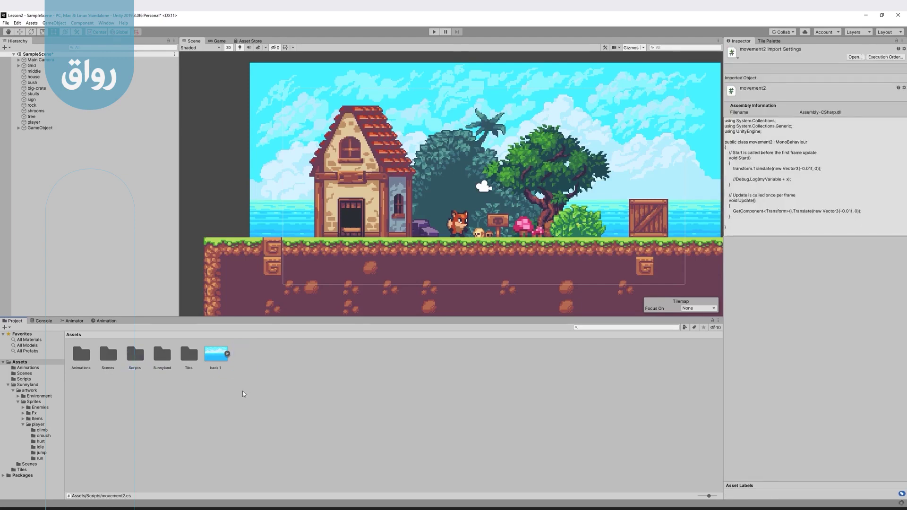
pyautogui.doubleClick(136, 355)
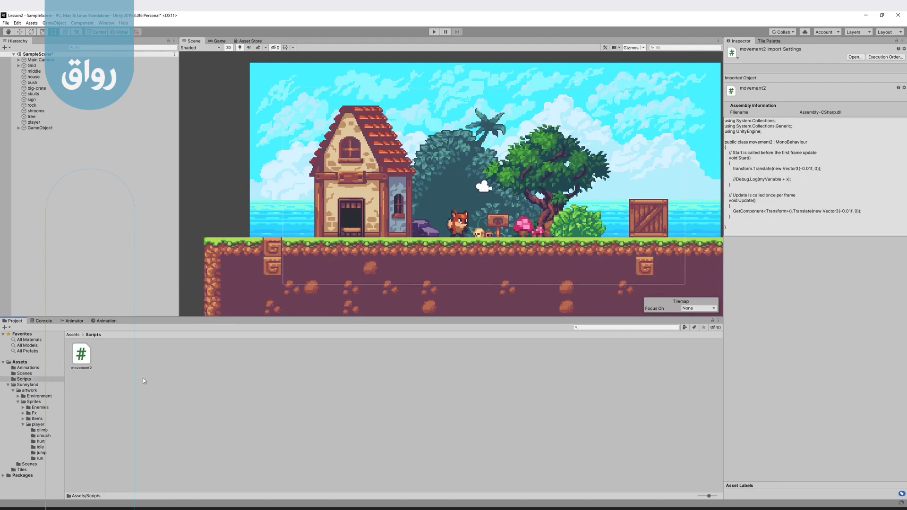
# Step: Create a new C# script named PlayerController inside the Scripts folder
pyautogui.rightClick(121, 369)
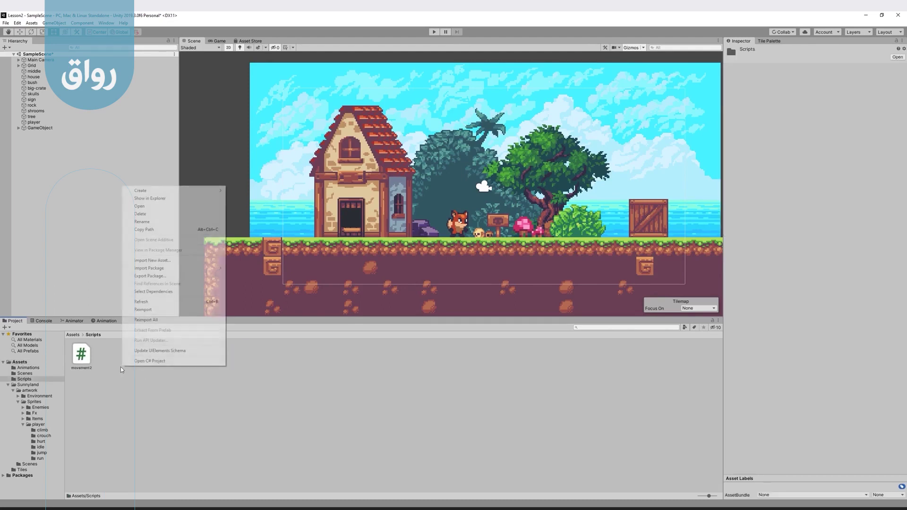
pyautogui.moveTo(155, 195)
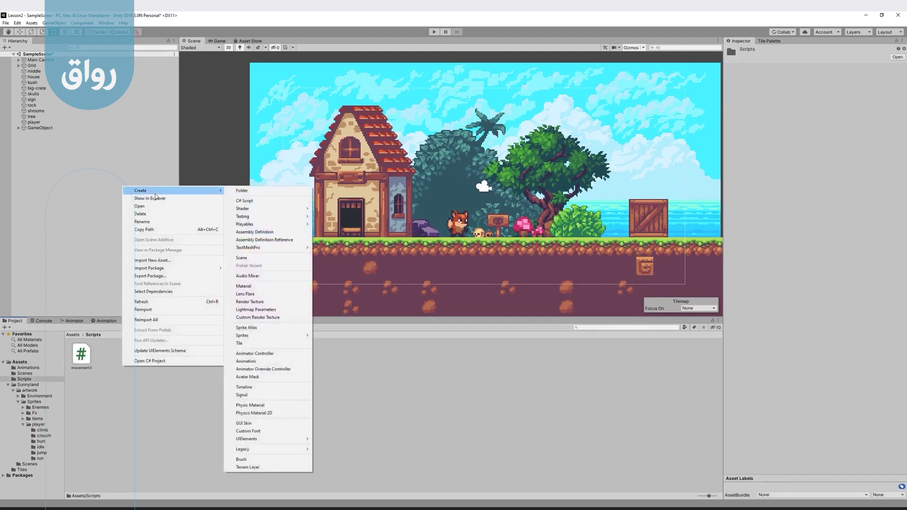
pyautogui.click(255, 202)
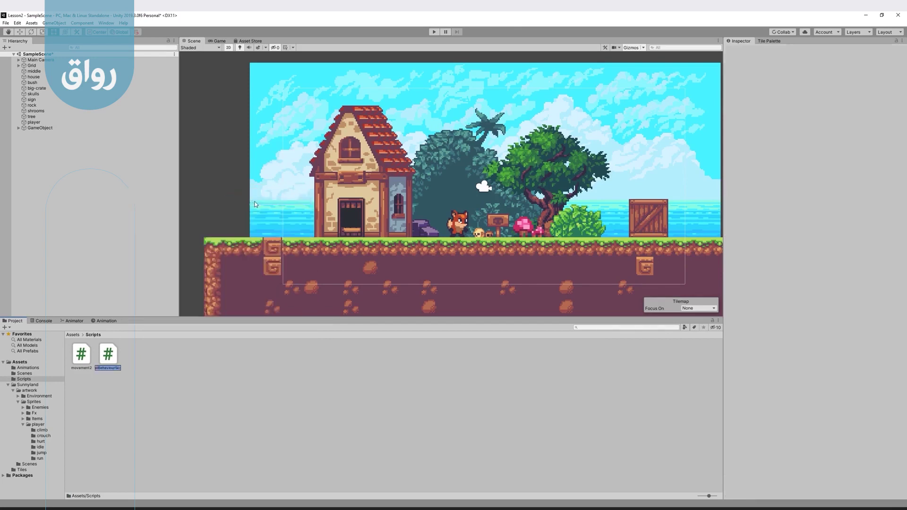
pyautogui.write('PlayerC')
pyautogui.write('ontroller')
pyautogui.press('Return')
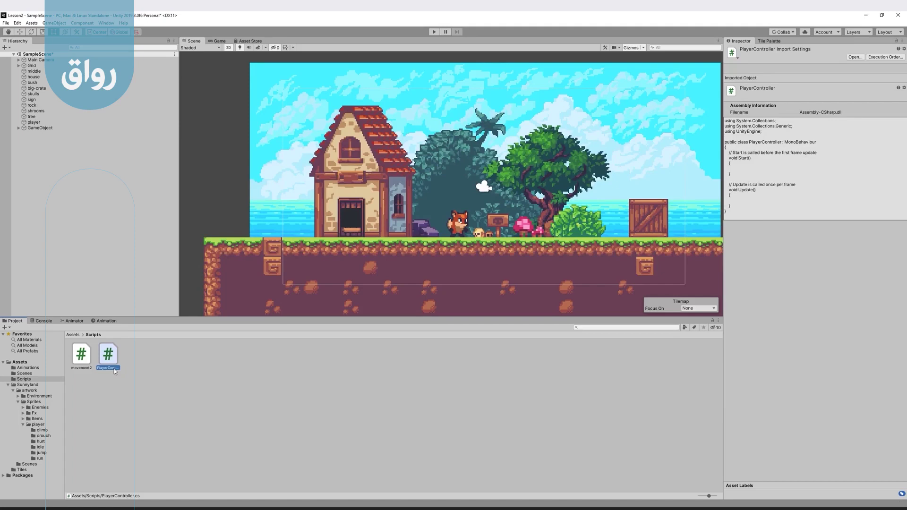
# Step: Open the PlayerController script from Unity's Project panel in Visual Studio 2019
pyautogui.click(149, 415)
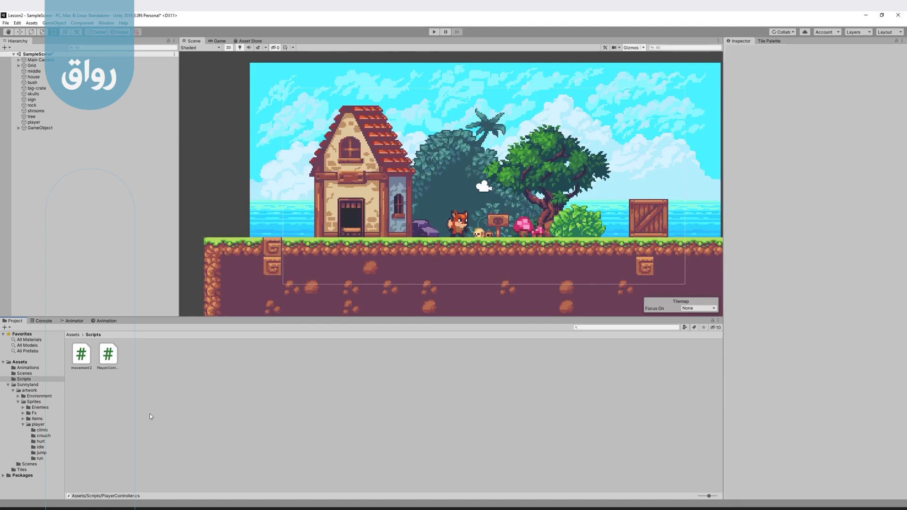
pyautogui.click(110, 360)
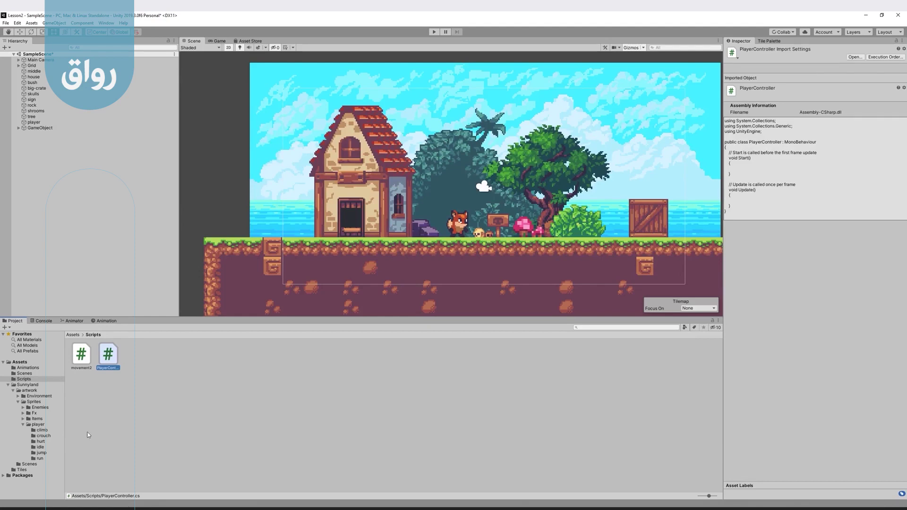
pyautogui.doubleClick(113, 354)
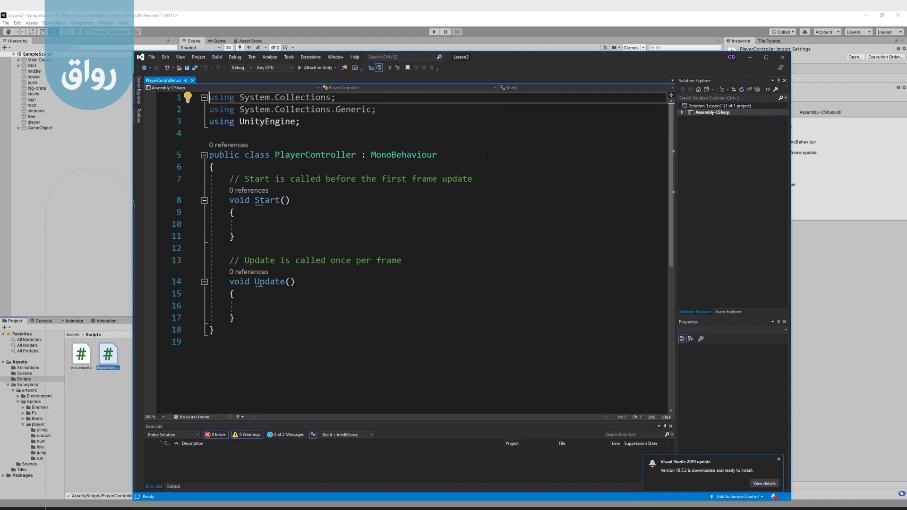
# Step: Declare int myVar = 5; on the empty line inside Start()
pyautogui.click(260, 227)
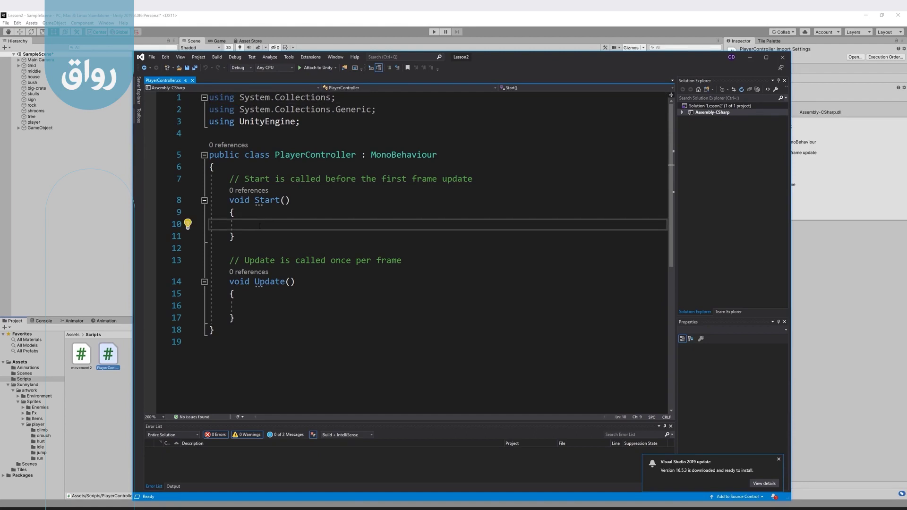
pyautogui.write('int ')
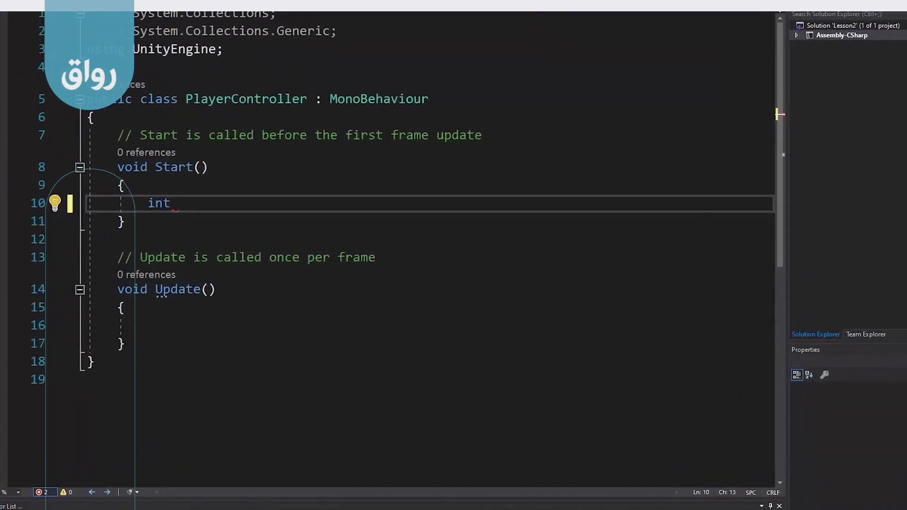
pyautogui.write('my')
pyautogui.write('Var')
pyautogui.write(' =')
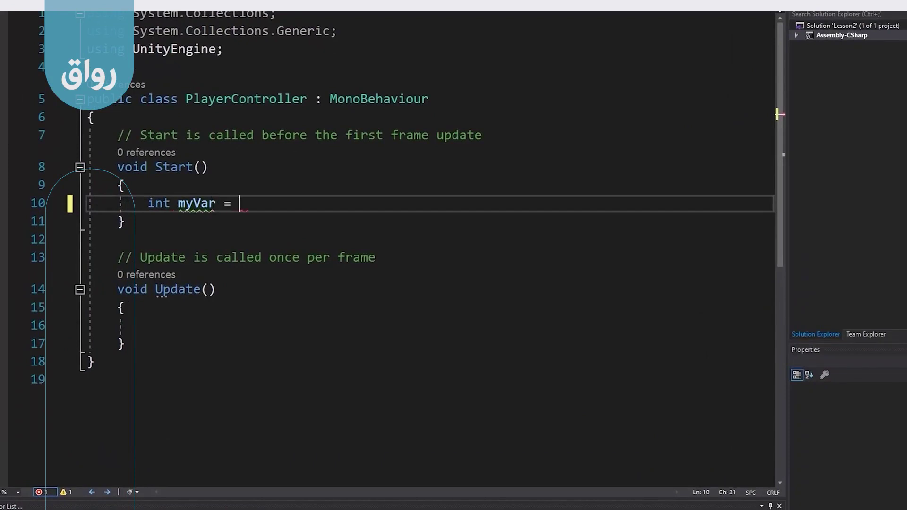
pyautogui.click(164, 203)
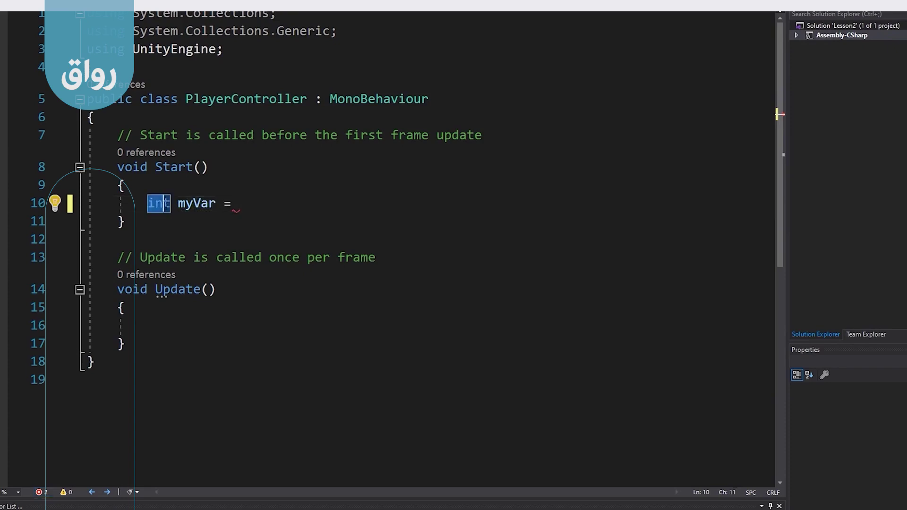
pyautogui.click(186, 203)
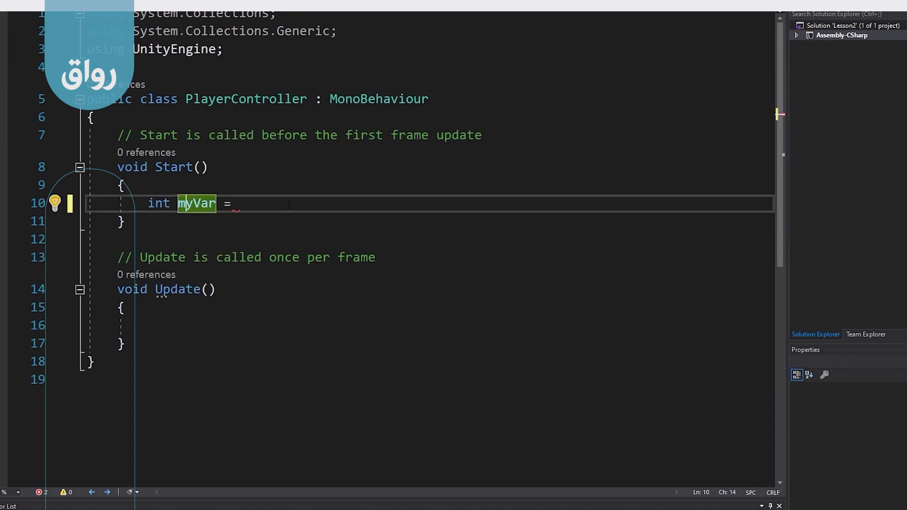
pyautogui.click(262, 204)
pyautogui.write('5;')
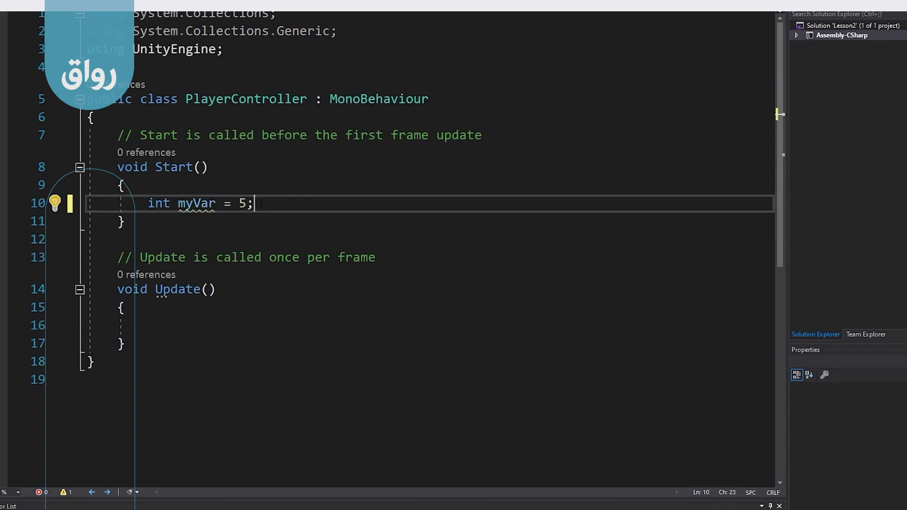
# Step: Change myVar's value to 5.5 to show the double-to-int conversion error
pyautogui.click(156, 204)
pyautogui.doubleClick(155, 203)
pyautogui.click(247, 203)
pyautogui.doubleClick(242, 204)
pyautogui.click(247, 203)
pyautogui.write('.5')
pyautogui.moveTo(250, 206)
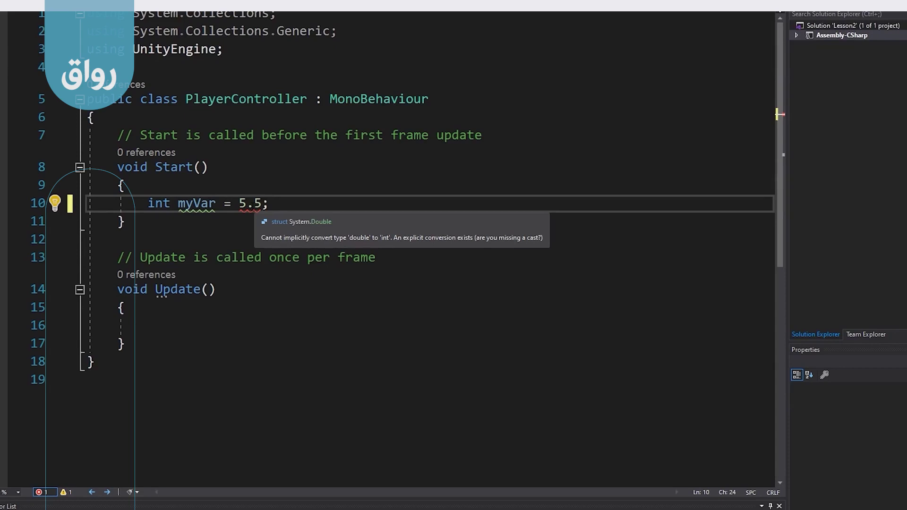
# Step: Delete the .5 so myVar equals 5 again, and start a new line below it
pyautogui.moveTo(262, 204); pyautogui.dragTo(247, 204)
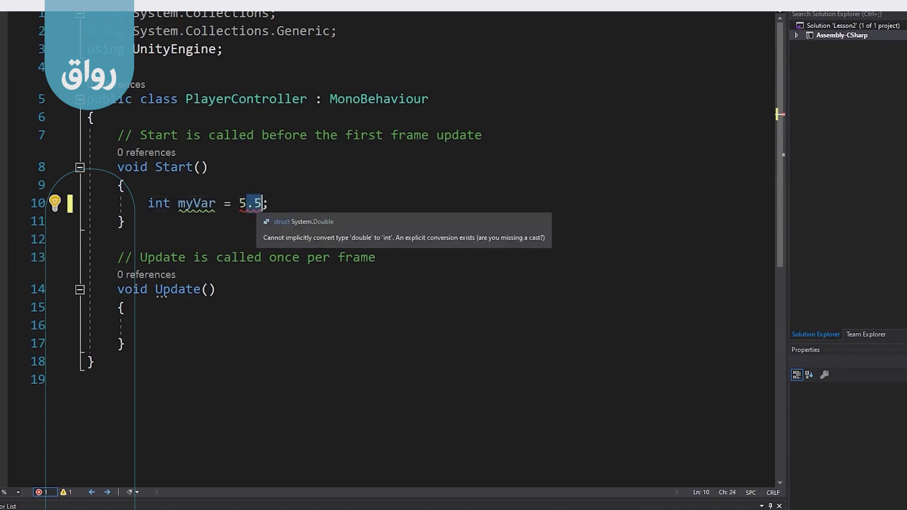
pyautogui.press('Left')
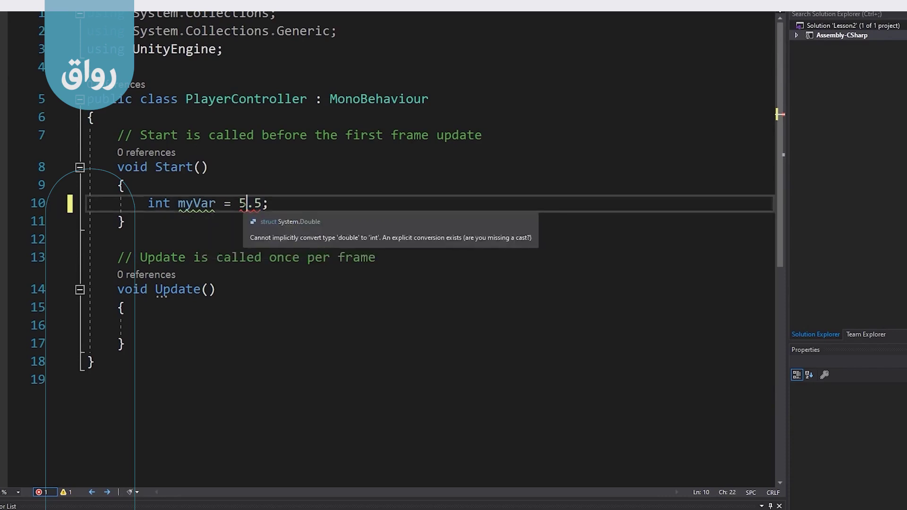
pyautogui.press('Delete')
pyautogui.press('Delete')
pyautogui.click(297, 208)
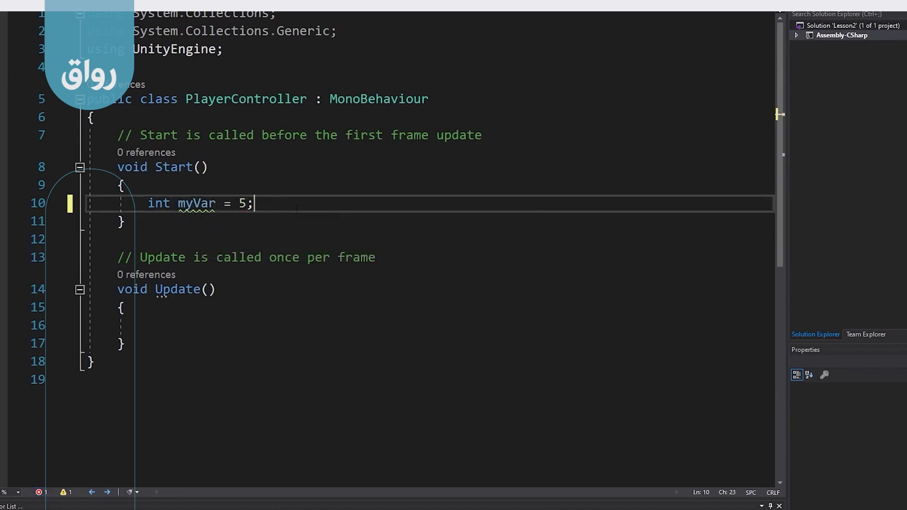
pyautogui.press('Return')
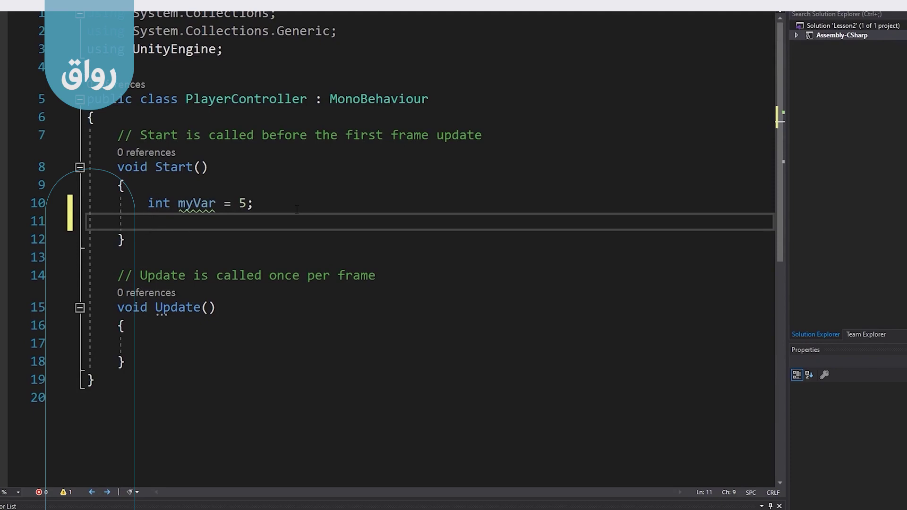
# Step: Type float myFloat = 5.5; below the myVar declaration in Start()
pyautogui.write('float')
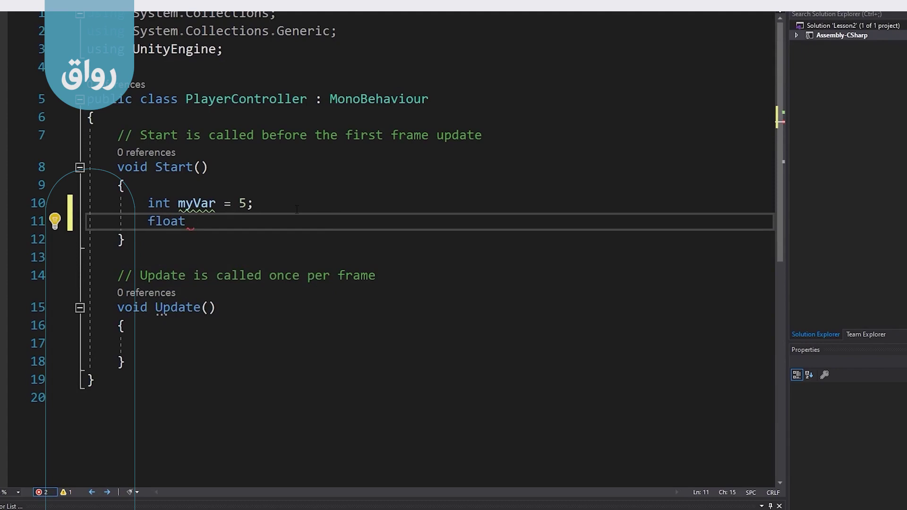
pyautogui.write(' my')
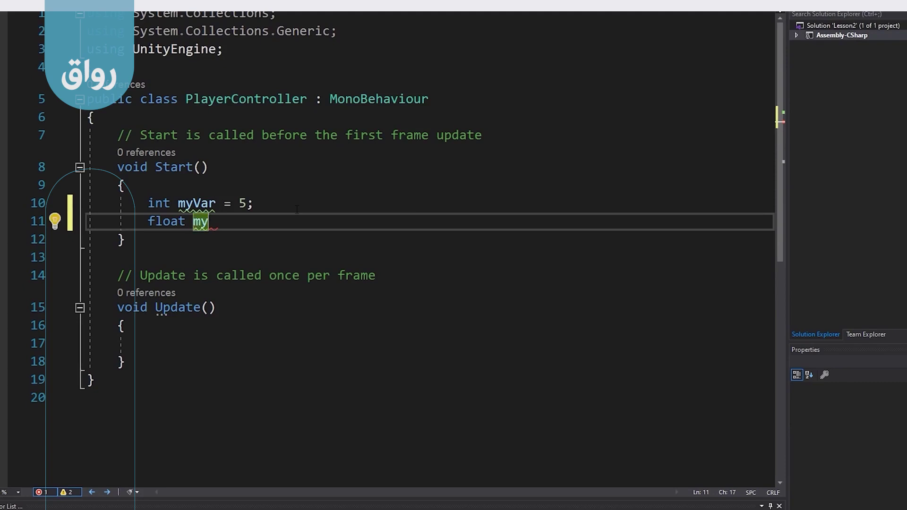
pyautogui.write('Float')
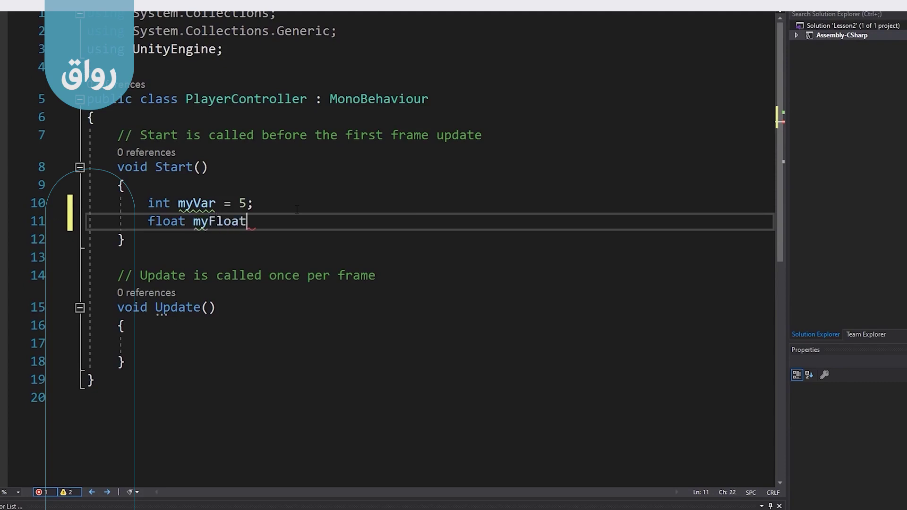
pyautogui.write(' = ')
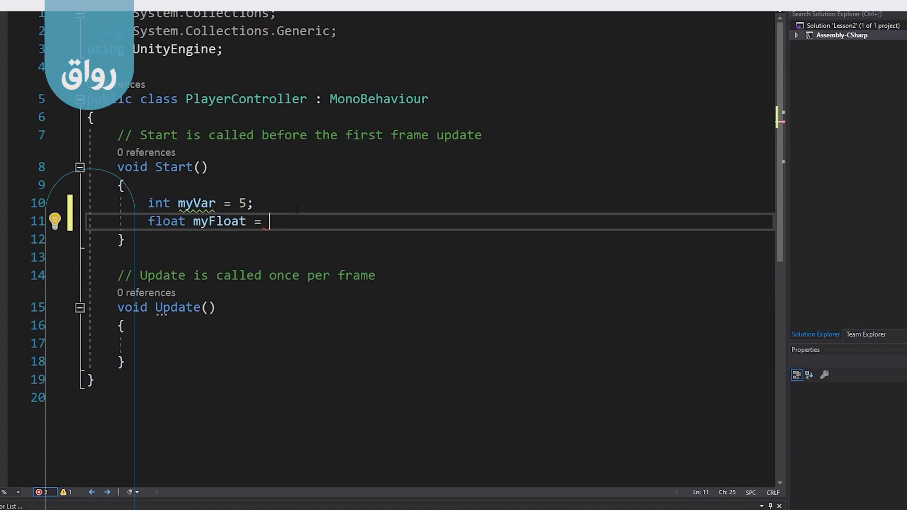
pyautogui.write('5.5')
pyautogui.write(';')
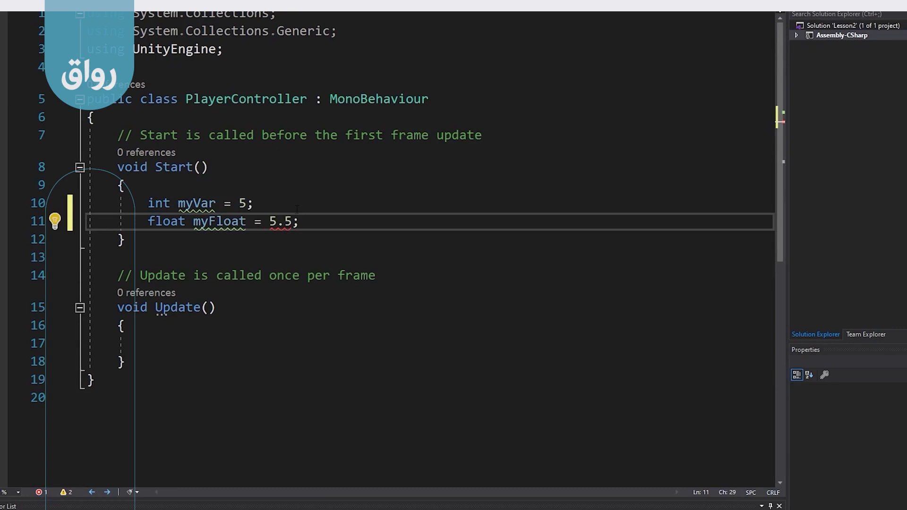
pyautogui.moveTo(254, 203); pyautogui.dragTo(147, 203)
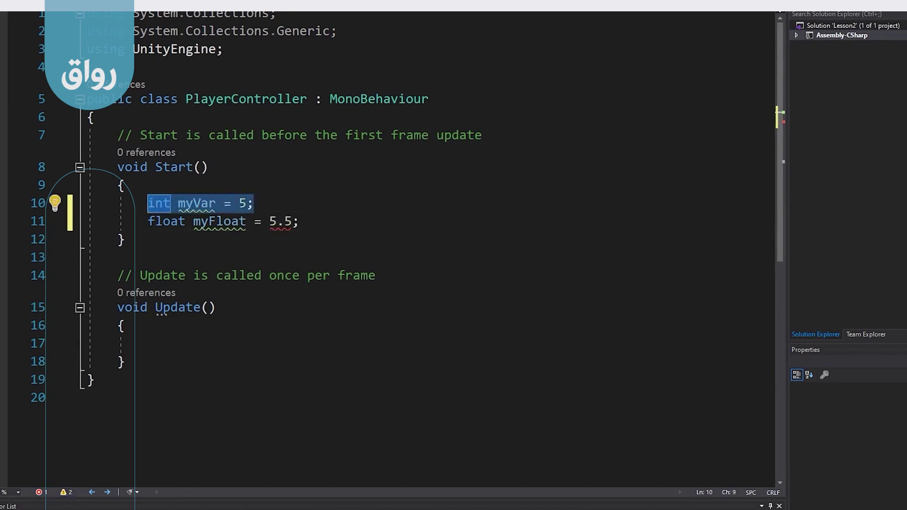
pyautogui.click(122, 167)
pyautogui.click(125, 184)
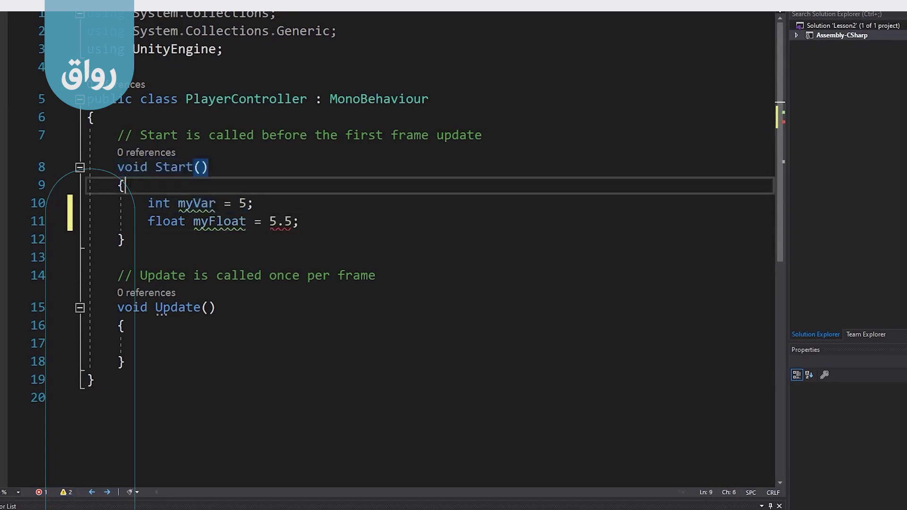
pyautogui.click(118, 240)
pyautogui.click(208, 167)
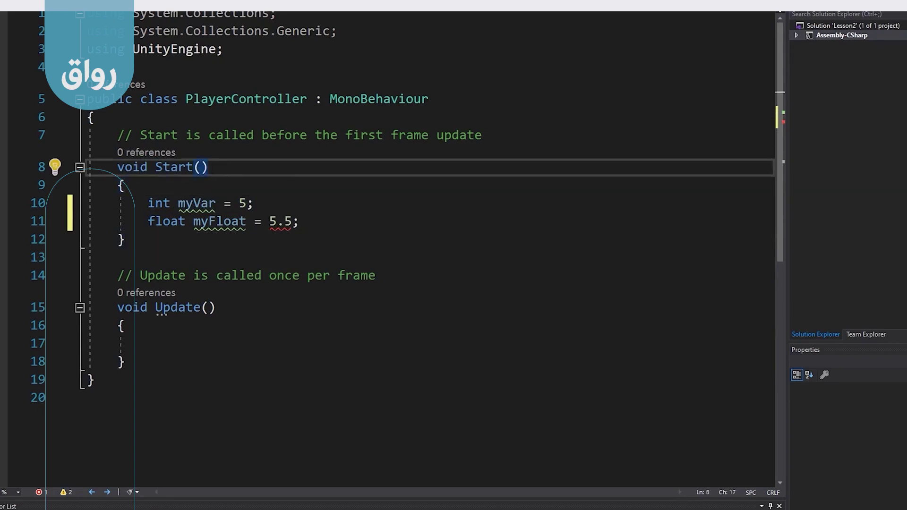
pyautogui.moveTo(147, 203); pyautogui.dragTo(253, 203)
pyautogui.moveTo(300, 221); pyautogui.dragTo(147, 221)
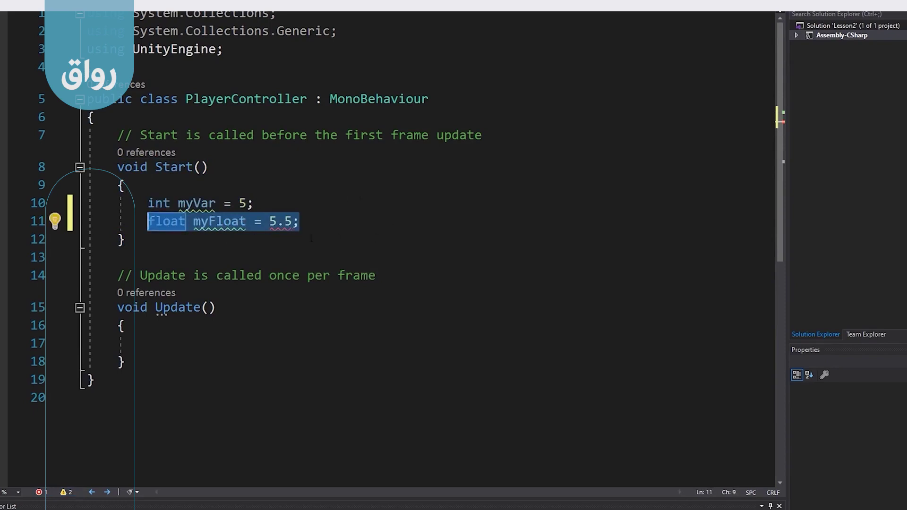
pyautogui.press('Down')
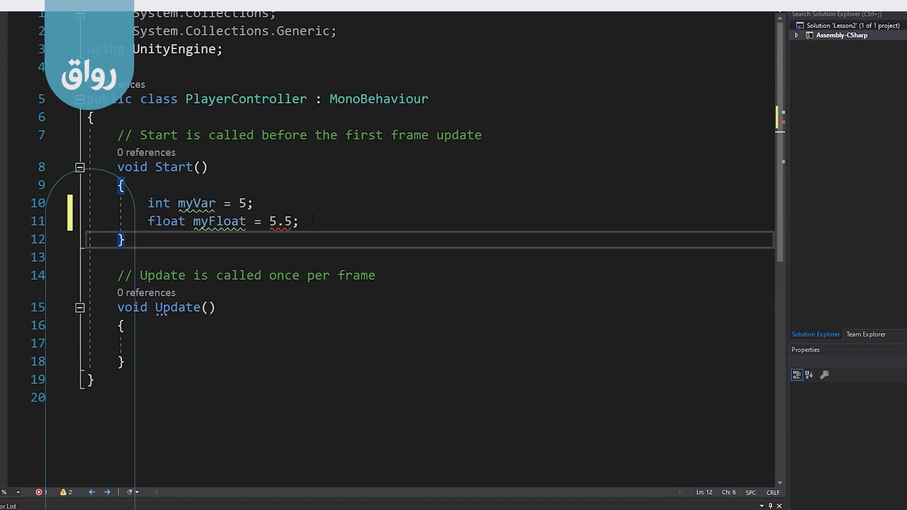
# Step: Add the f suffix so myFloat equals 5.5f, clearing the conversion error
pyautogui.moveTo(282, 223)
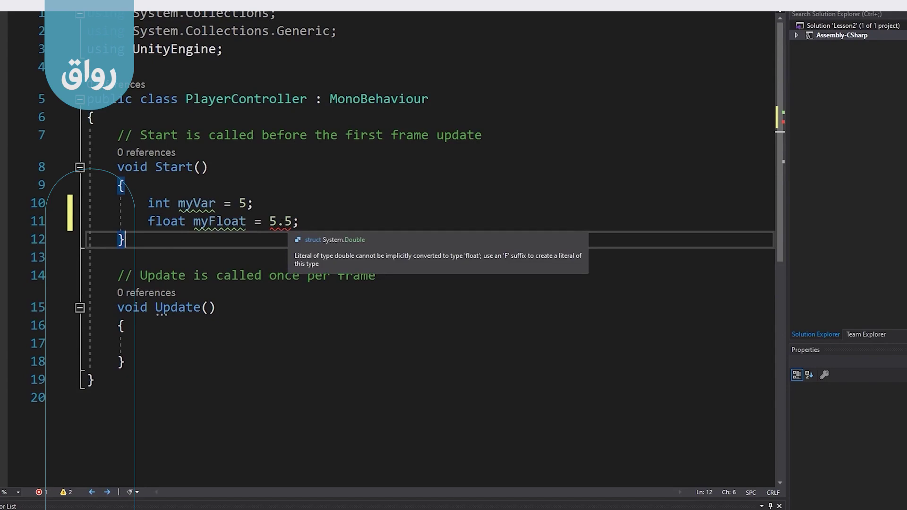
pyautogui.click(322, 224)
pyautogui.write('f')
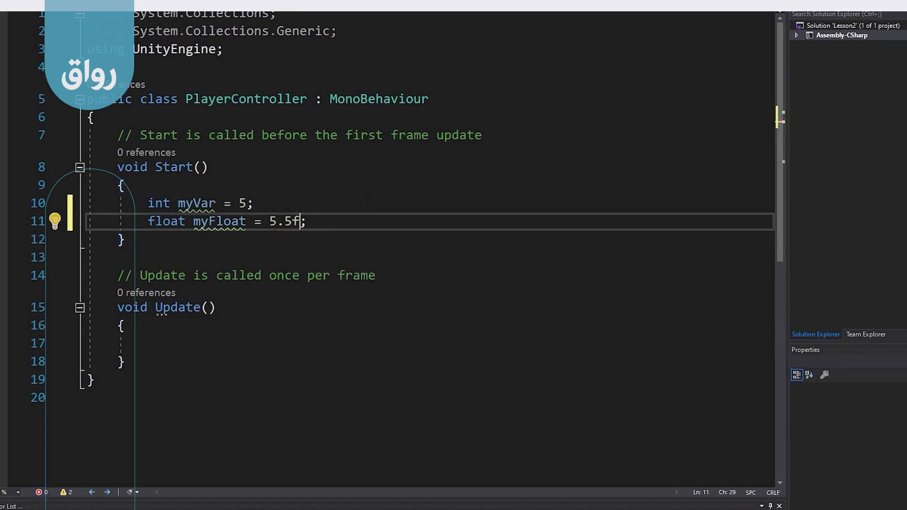
pyautogui.moveTo(269, 221); pyautogui.dragTo(300, 221)
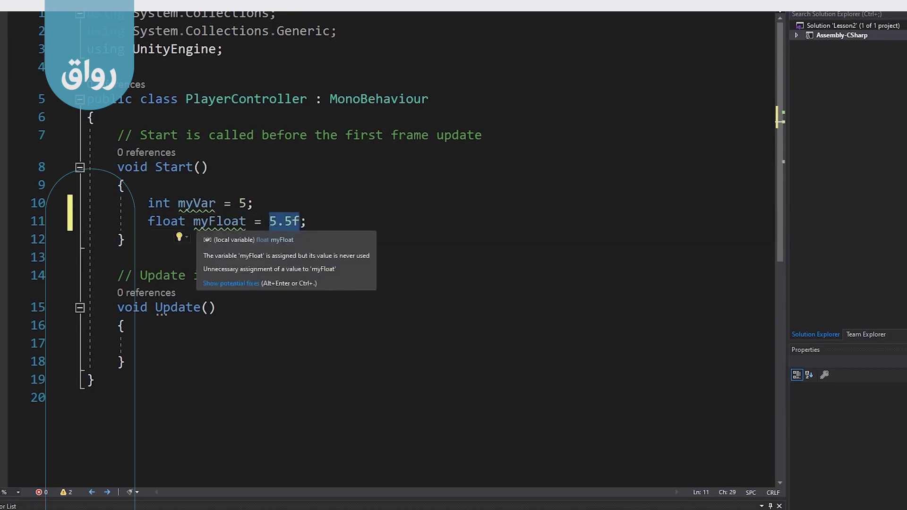
pyautogui.moveTo(193, 221); pyautogui.dragTo(247, 221)
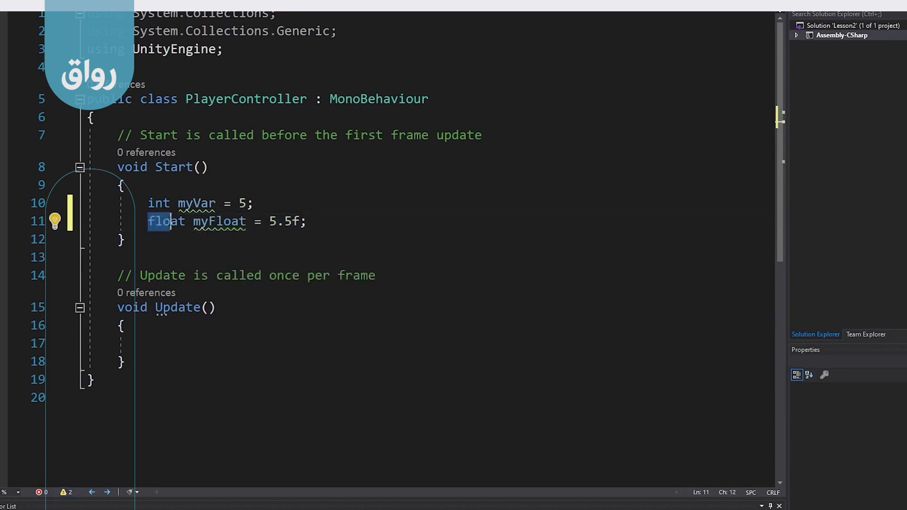
pyautogui.click(224, 203)
pyautogui.doubleClick(161, 222)
pyautogui.click(342, 221)
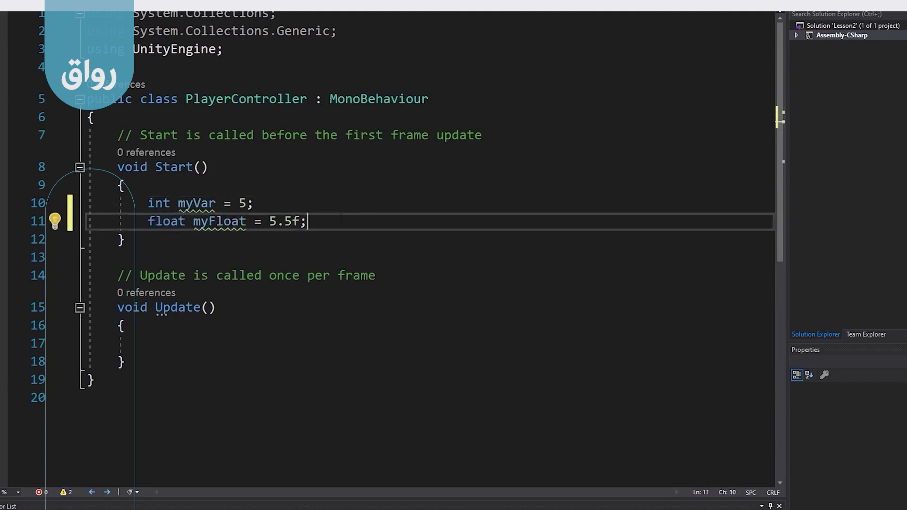
# Step: Start a new line below myFloat with the string type, comparing it with int and float
pyautogui.press('Return')
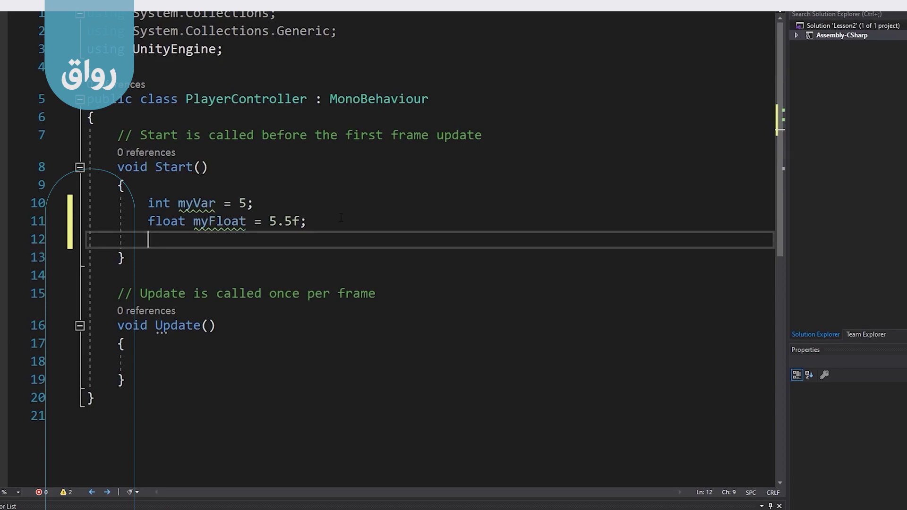
pyautogui.write('string')
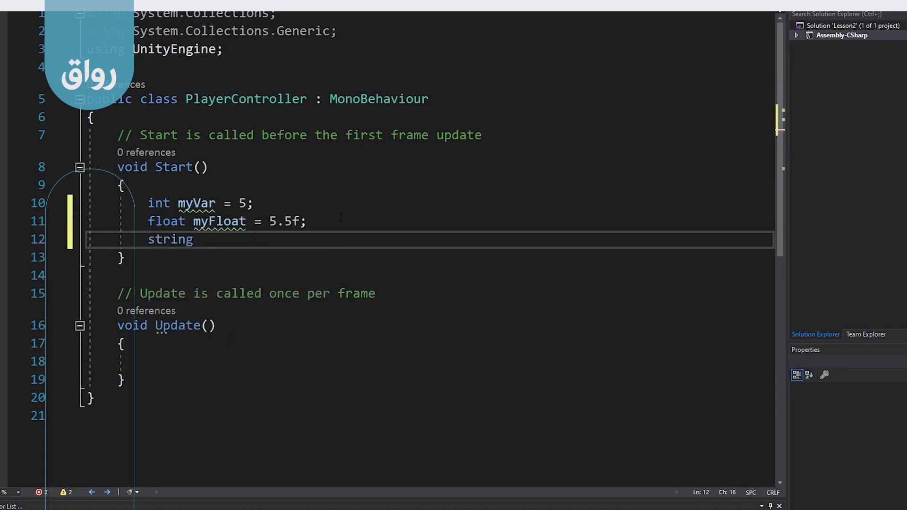
pyautogui.click(155, 203)
pyautogui.click(155, 221)
pyautogui.click(163, 239)
pyautogui.click(163, 203)
pyautogui.click(163, 222)
pyautogui.click(163, 239)
pyautogui.click(156, 203)
pyautogui.click(163, 221)
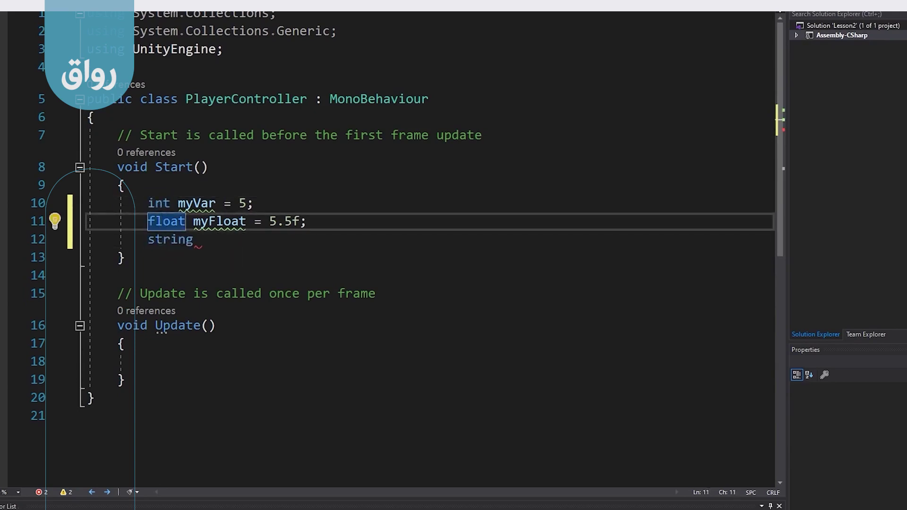
pyautogui.click(155, 239)
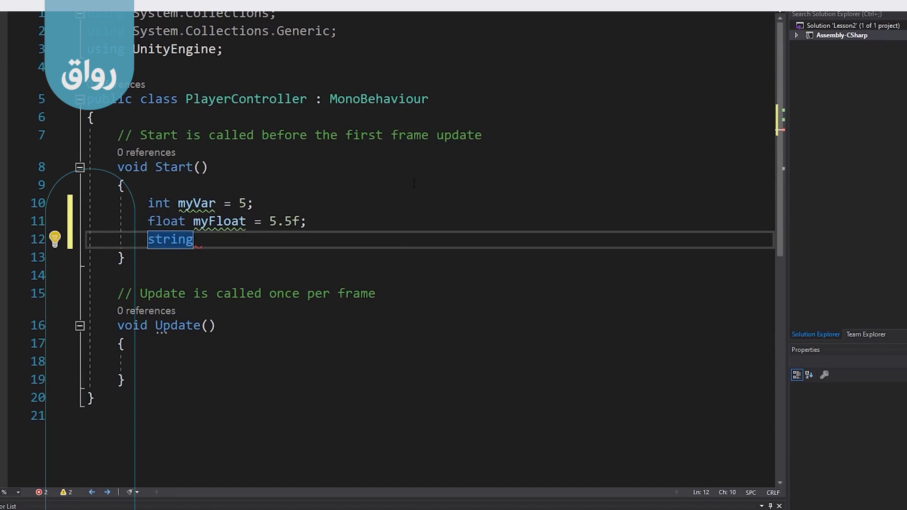
# Step: Change float to Float to show the resulting error, then restore lowercase float
pyautogui.press('Up')
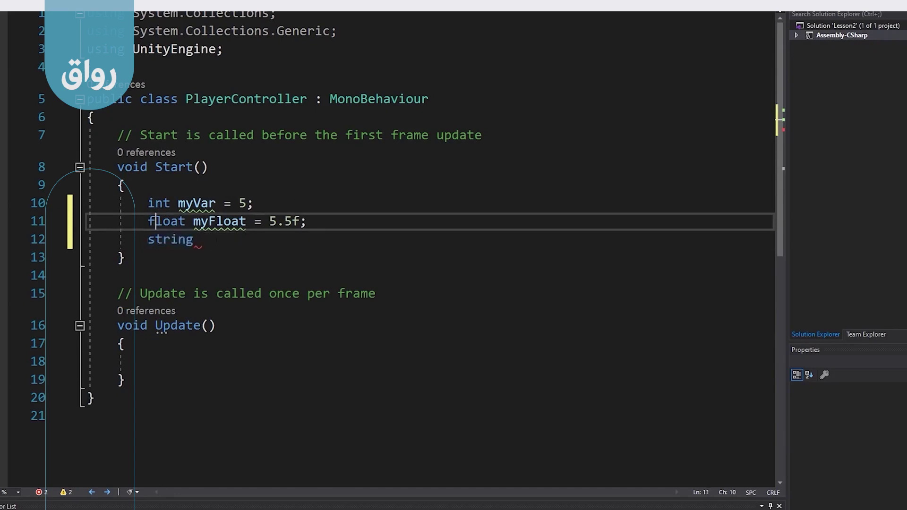
pyautogui.press('BackSpace')
pyautogui.write('F')
pyautogui.press('Down')
pyautogui.press('Down')
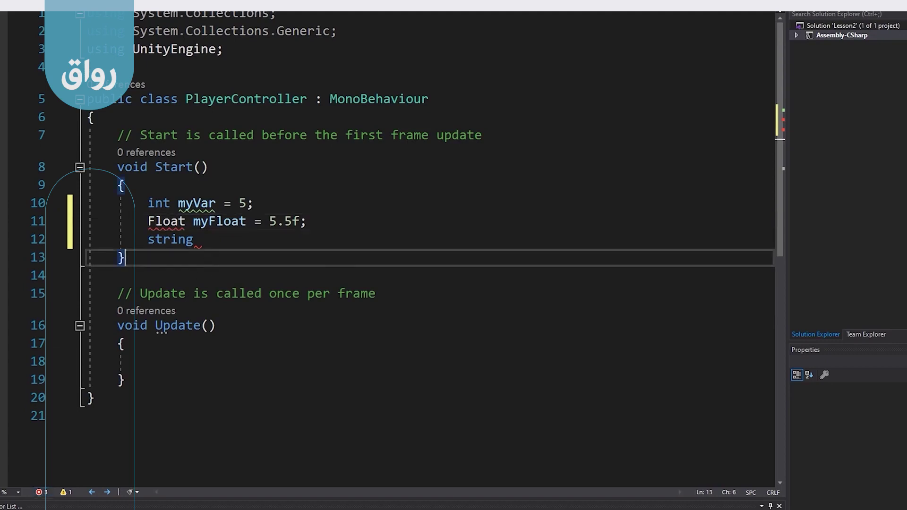
pyautogui.moveTo(167, 222)
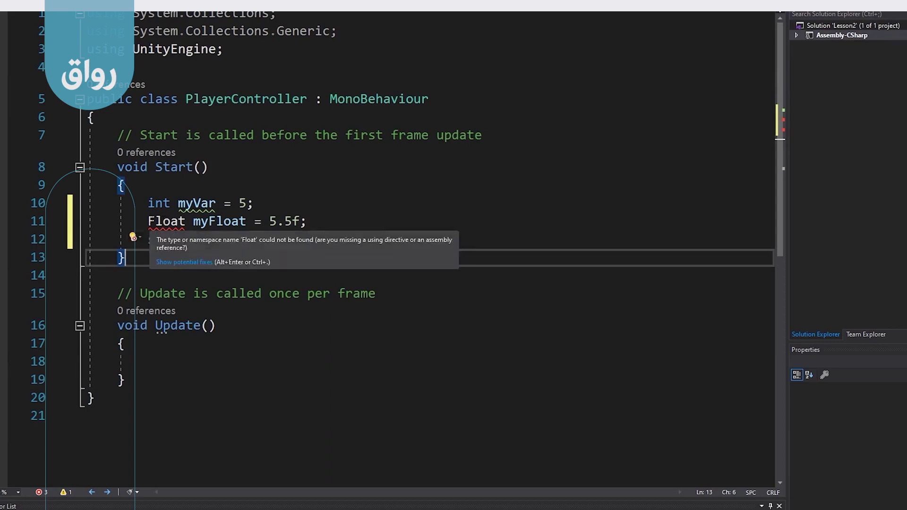
pyautogui.click(155, 221)
pyautogui.press('BackSpace')
pyautogui.write('f')
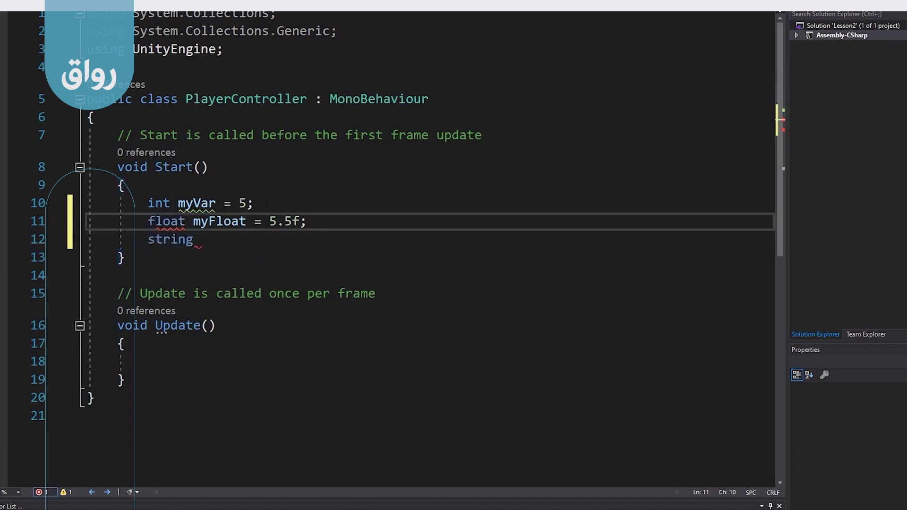
pyautogui.click(201, 239)
# Step: Assign myString = "fgwueyfgiuwqaeyfuiqwef" with 444544 inserted, ending the line with a semicolon
pyautogui.write('myString = ')
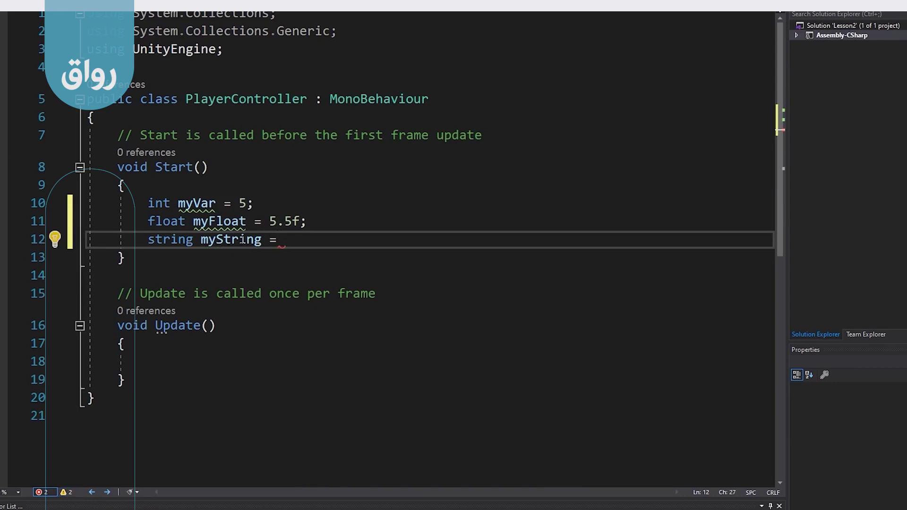
pyautogui.write('"')
pyautogui.write('fg')
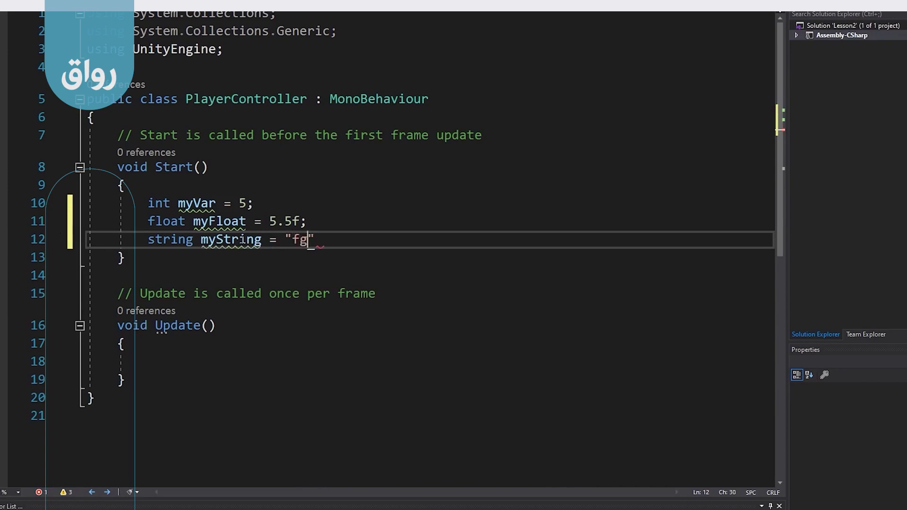
pyautogui.write('wueyfgiuwqaeyfuiqwef')
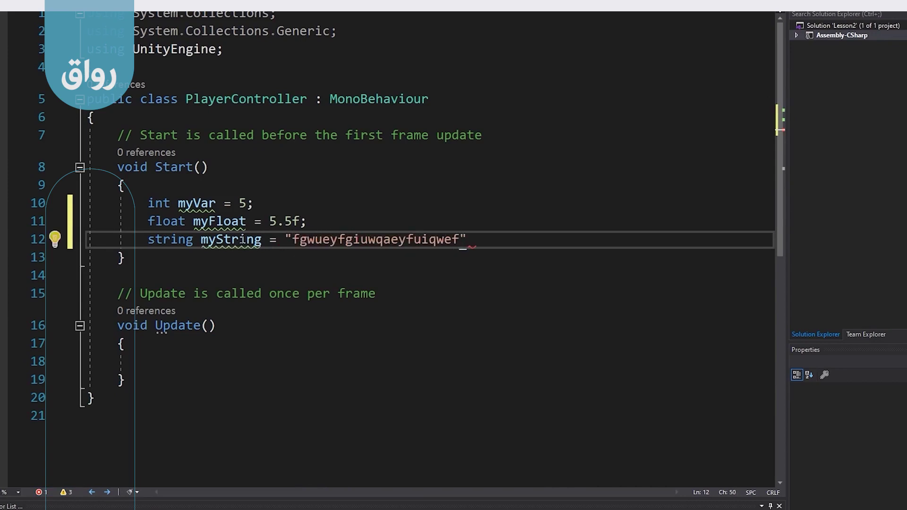
pyautogui.click(360, 239)
pyautogui.write('444544')
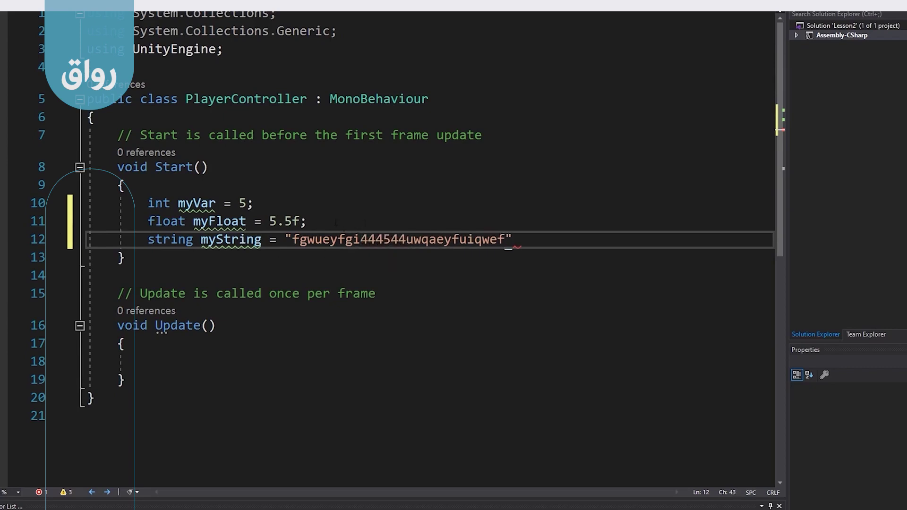
pyautogui.click(546, 238)
pyautogui.write(';')
# Step: Compare the literals 5, 5.5f and the quoted string value on lines 10–12
pyautogui.click(339, 239)
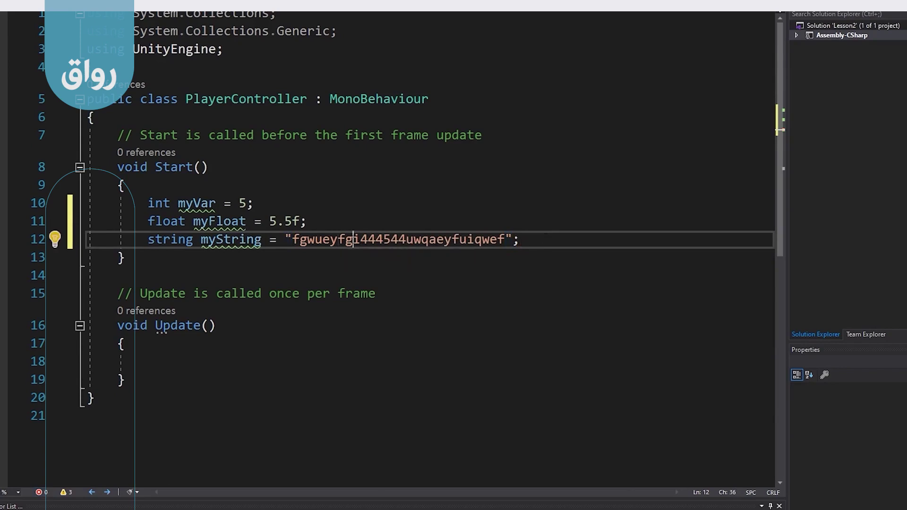
pyautogui.click(245, 203)
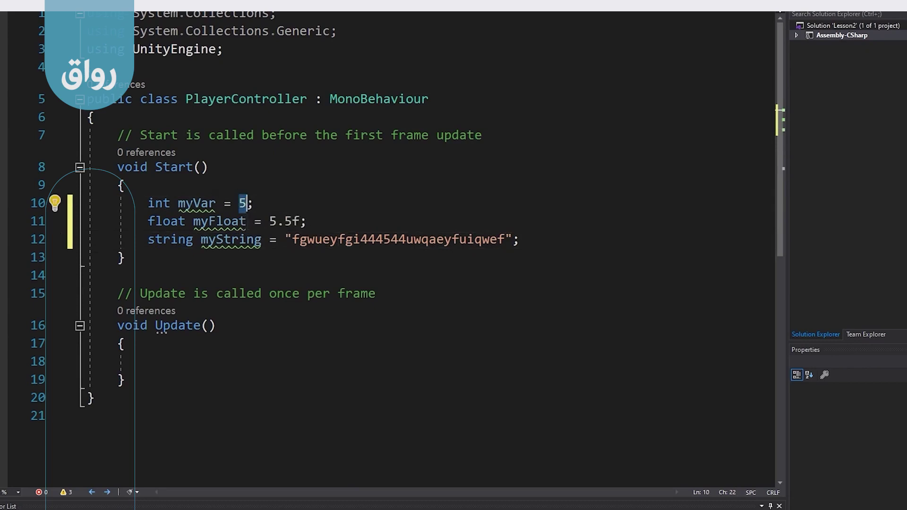
pyautogui.click(285, 221)
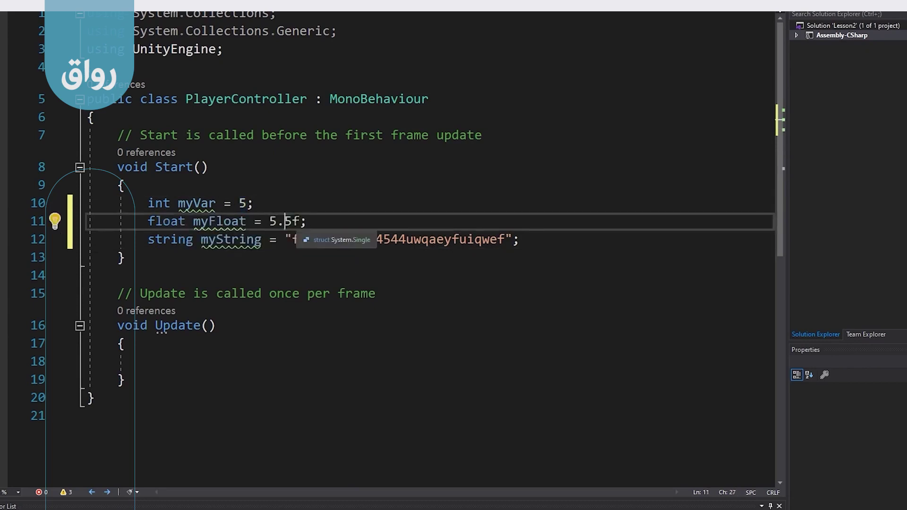
pyautogui.moveTo(292, 221); pyautogui.dragTo(300, 221)
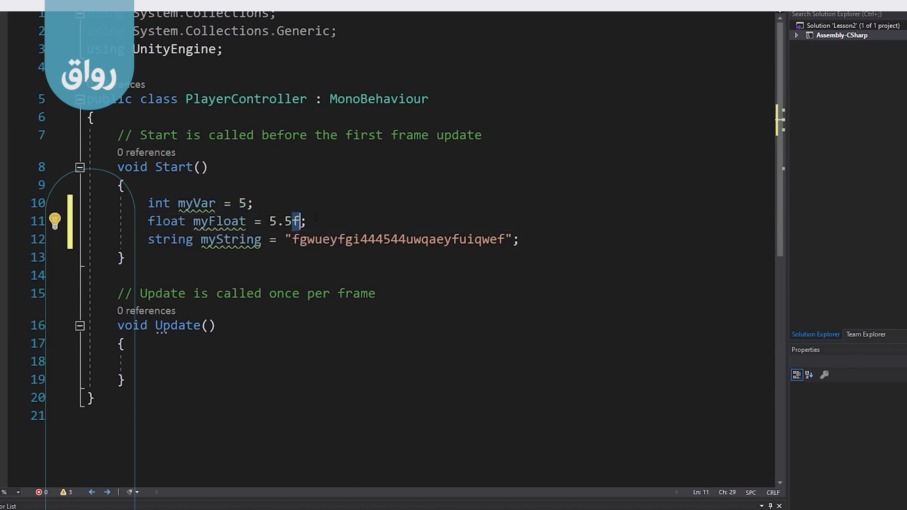
pyautogui.click(362, 239)
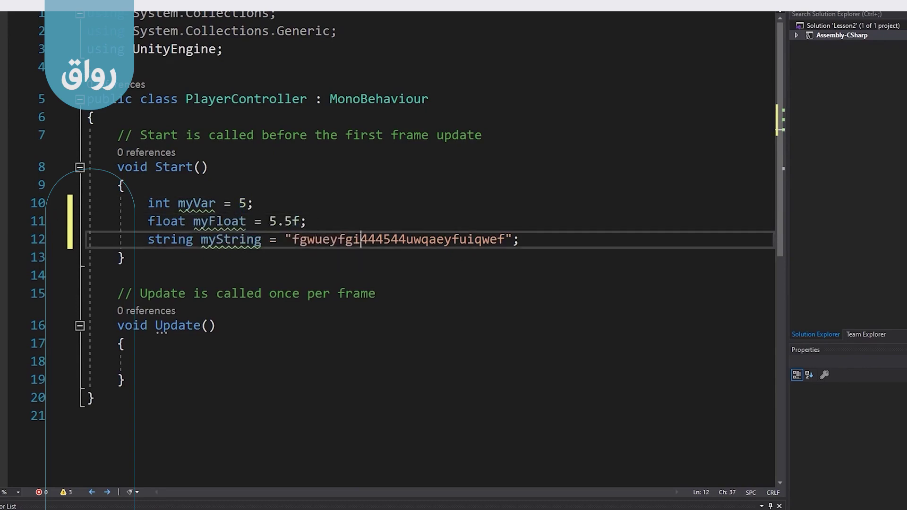
pyautogui.moveTo(287, 239); pyautogui.dragTo(293, 239)
pyautogui.moveTo(504, 239); pyautogui.dragTo(510, 239)
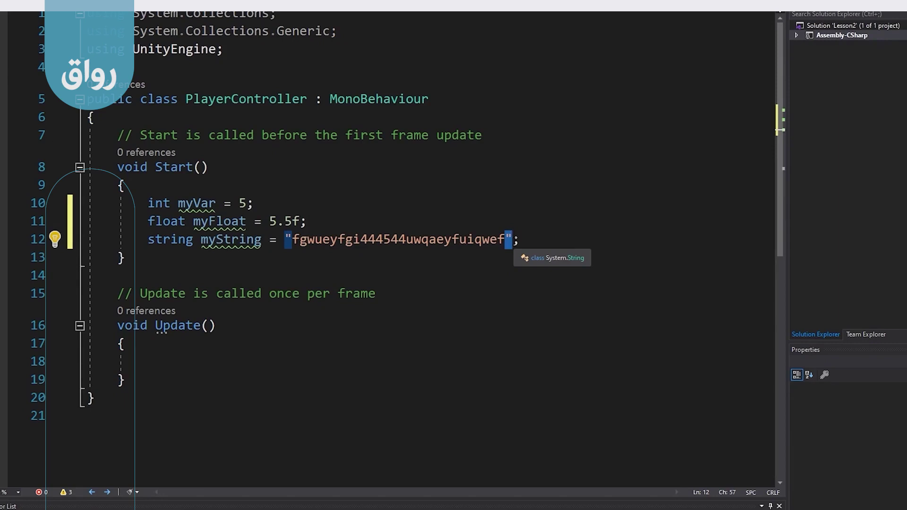
# Step: Insert a word of Arabic text inside the myString value, between its quotes
pyautogui.click(391, 239)
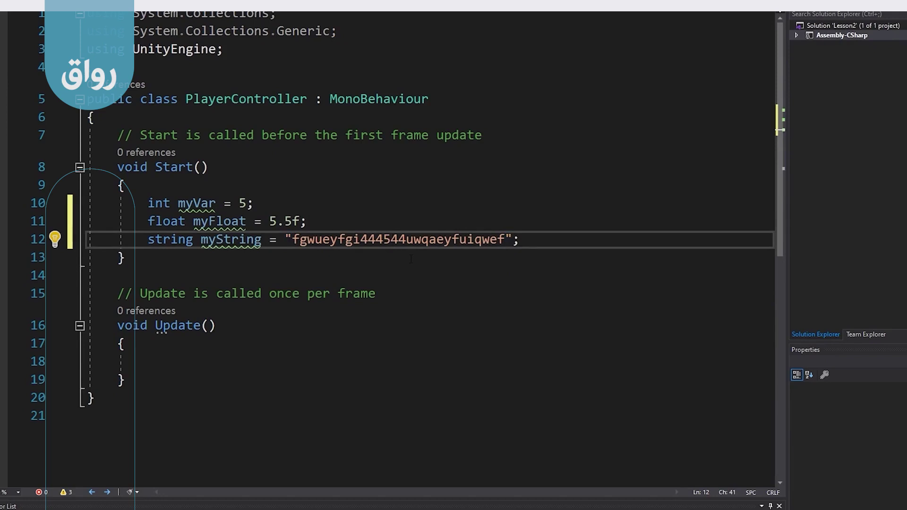
pyautogui.write('احمد')
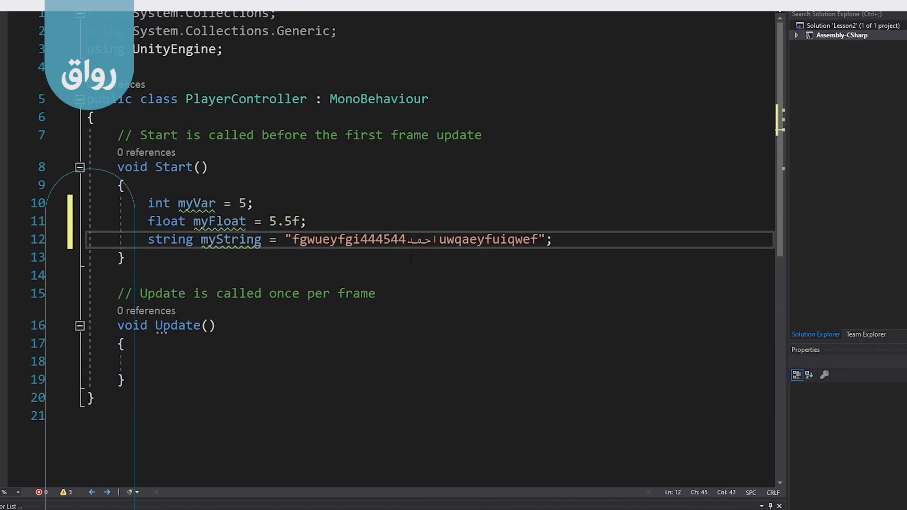
pyautogui.click(376, 293)
pyautogui.click(285, 239)
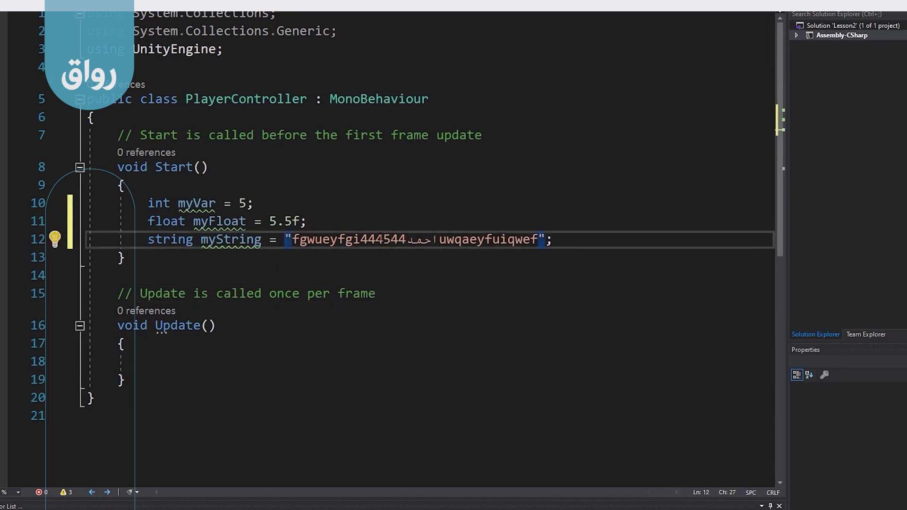
pyautogui.click(545, 240)
pyautogui.click(423, 239)
pyautogui.click(553, 239)
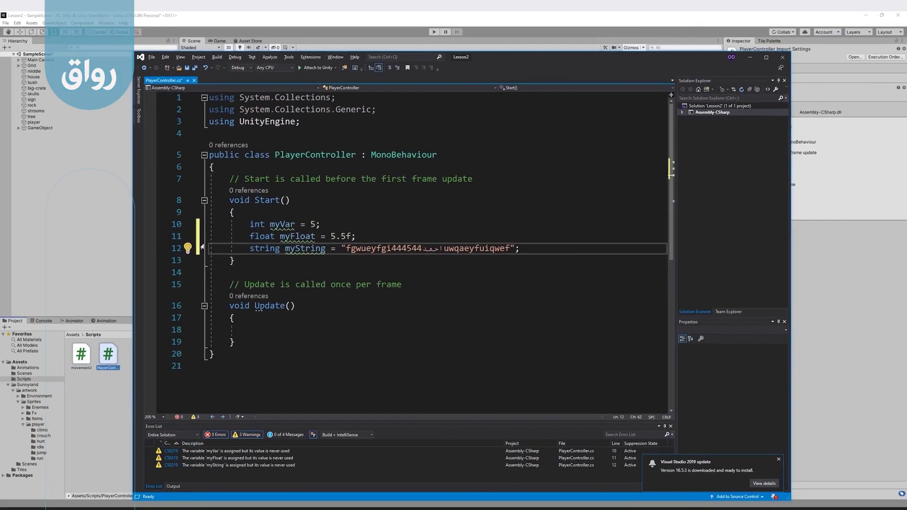
# Step: Open movement2 in Visual Studio and select GetComponent and Transform on line 18
pyautogui.click(94, 424)
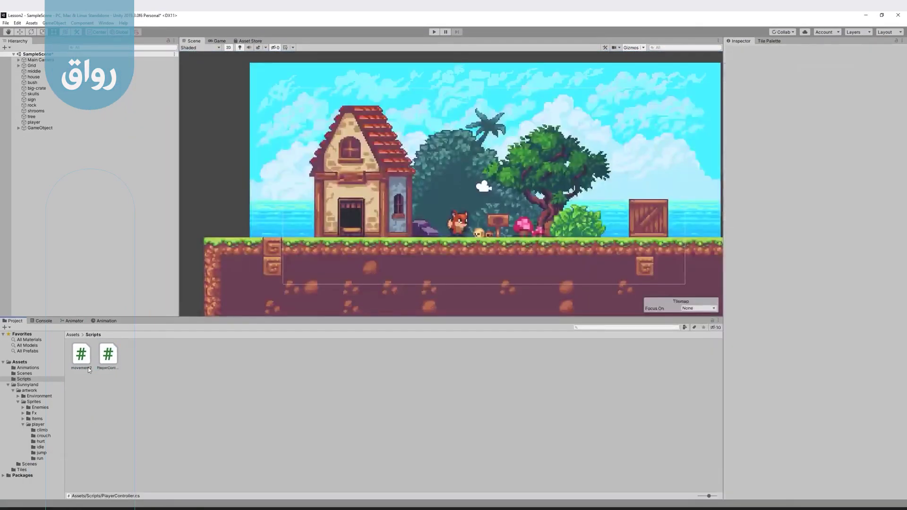
pyautogui.click(86, 358)
pyautogui.doubleClick(86, 358)
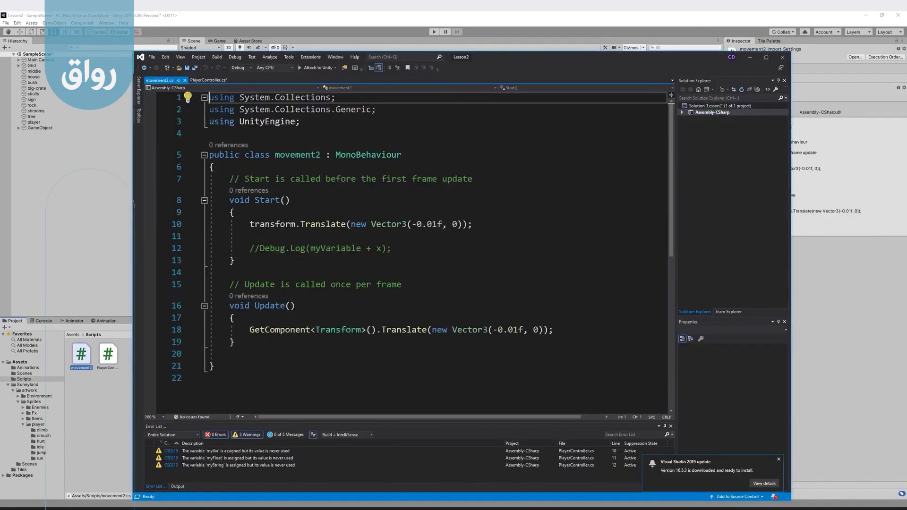
pyautogui.click(262, 330)
pyautogui.press('Home')
pyautogui.hotkey('shift', 'Right')
pyautogui.hotkey('shift', 'Right')
pyautogui.hotkey('shift', 'Right')
pyautogui.hotkey('shift', 'Right')
pyautogui.hotkey('shift', 'Right')
pyautogui.hotkey('shift', 'Right')
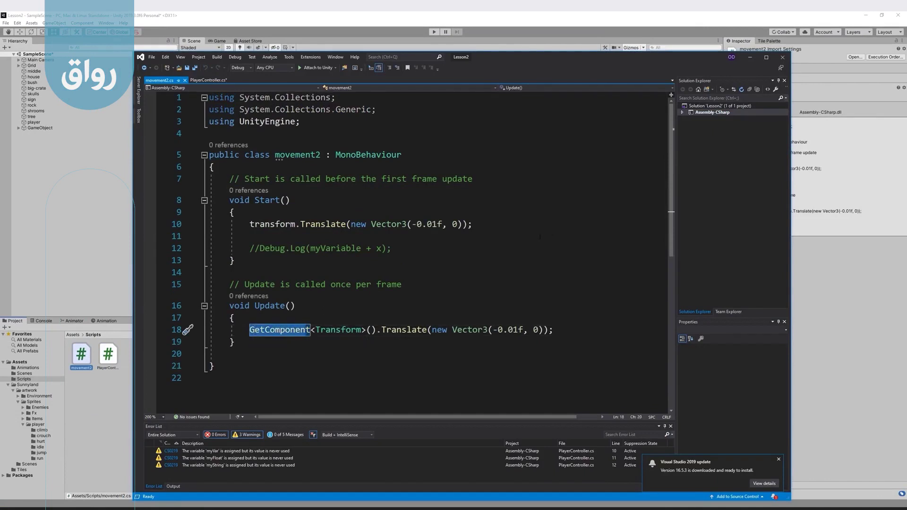
pyautogui.doubleClick(337, 330)
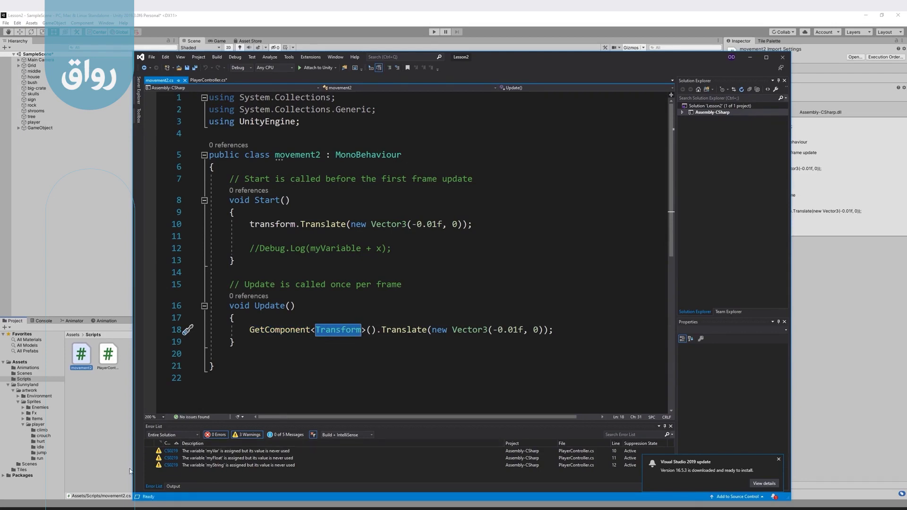
pyautogui.moveTo(319, 334)
# Step: Back in PlayerController.cs, declare Transform myTransform; on line 13 below myString
pyautogui.click(208, 80)
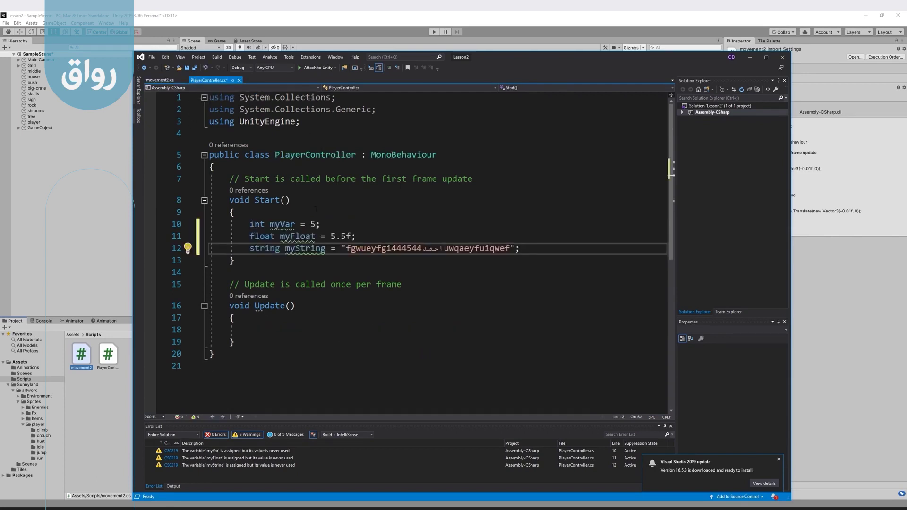
pyautogui.press('Return')
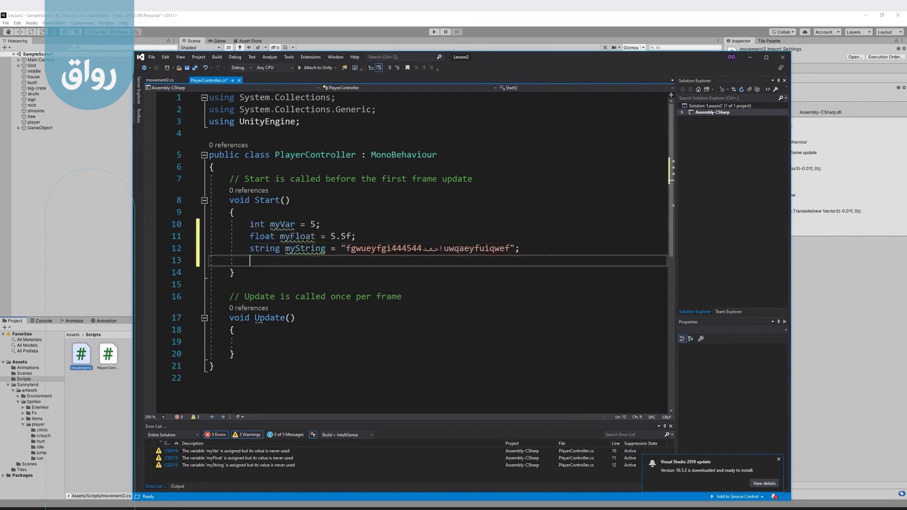
pyautogui.write('tra')
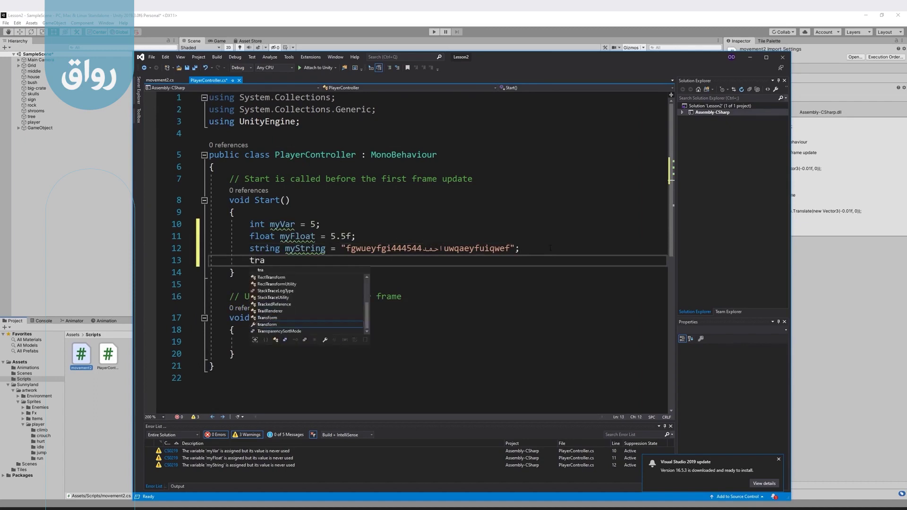
pyautogui.press('Up')
pyautogui.press('Tab')
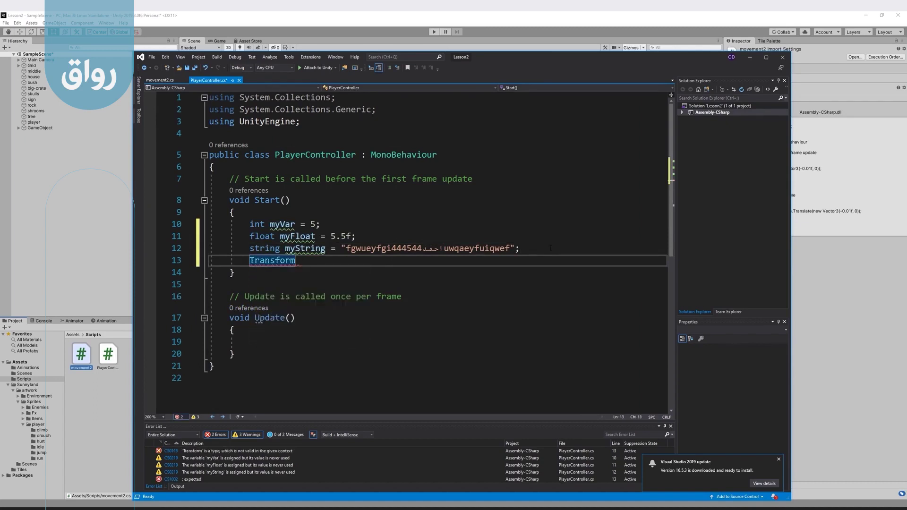
pyautogui.write('myTras')
pyautogui.press('BackSpace')
pyautogui.write('nsform')
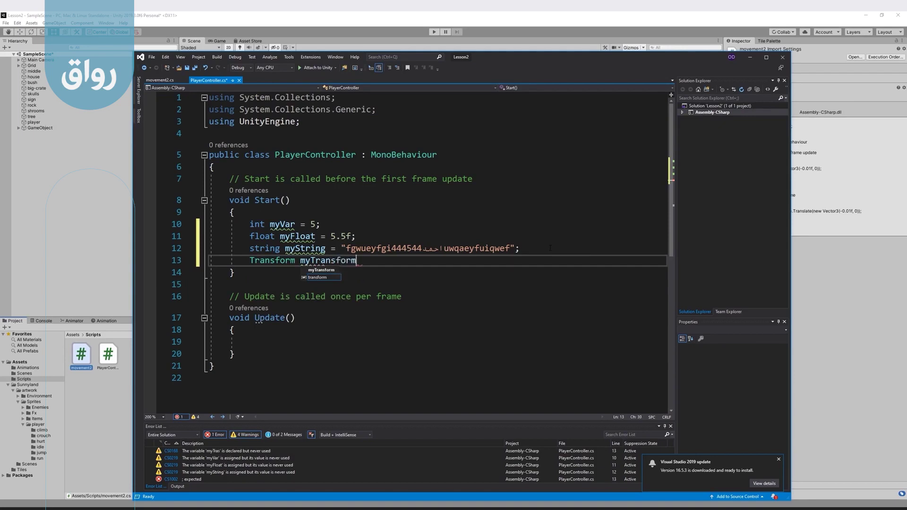
pyautogui.write(' =')
pyautogui.press('BackSpace')
pyautogui.press('BackSpace')
pyautogui.write(';')
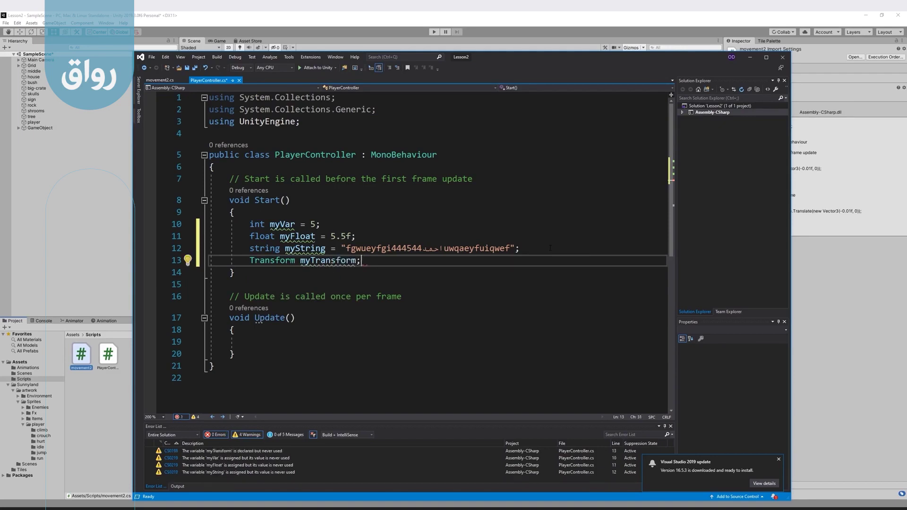
# Step: Highlight myTransform and its Transform type, then move the editor aside to reveal the Unity scene
pyautogui.press('Down')
pyautogui.moveTo(301, 260); pyautogui.dragTo(361, 260)
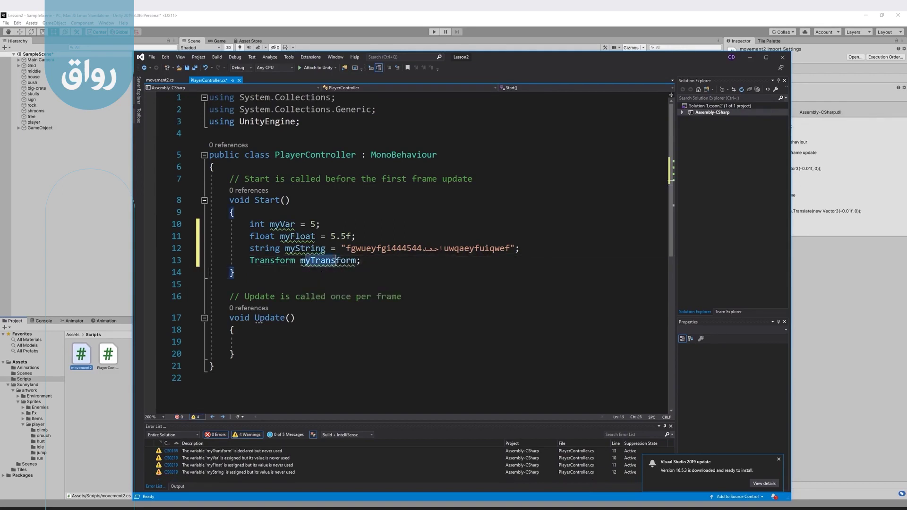
pyautogui.doubleClick(264, 261)
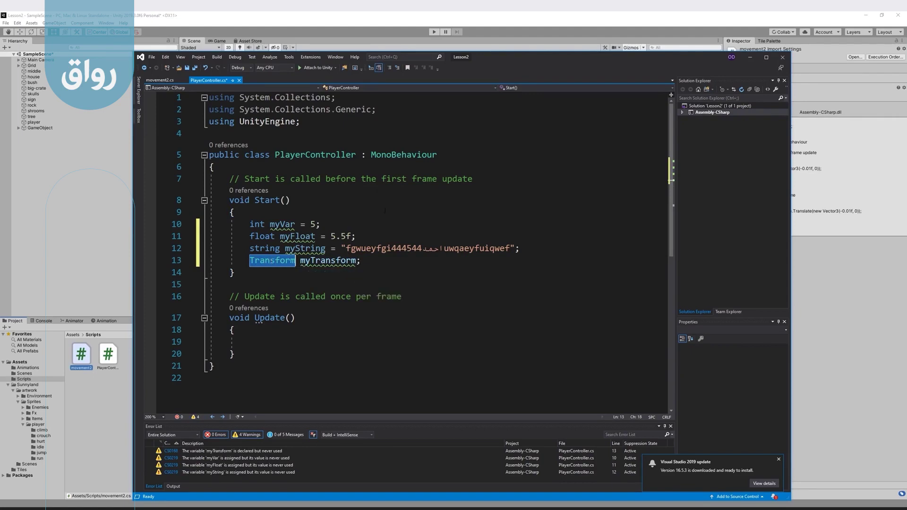
pyautogui.moveTo(585, 63); pyautogui.dragTo(573, 250)
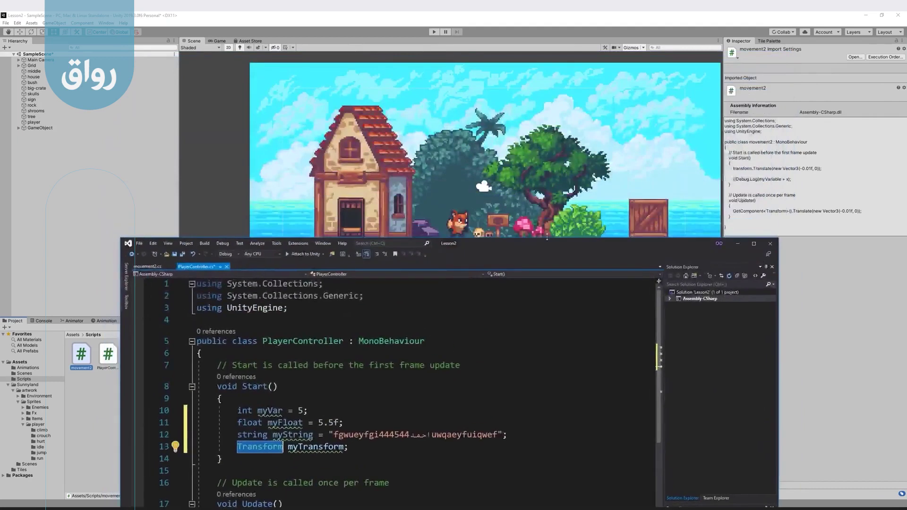
# Step: Select the player in Unity's hierarchy, then move the Lesson2 Visual Studio window in front of Unity
pyautogui.click(34, 123)
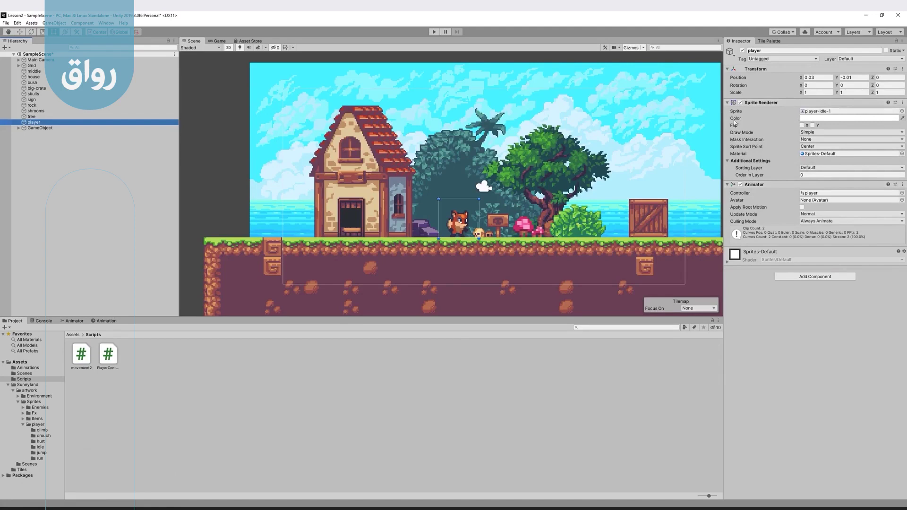
pyautogui.moveTo(94, 507)
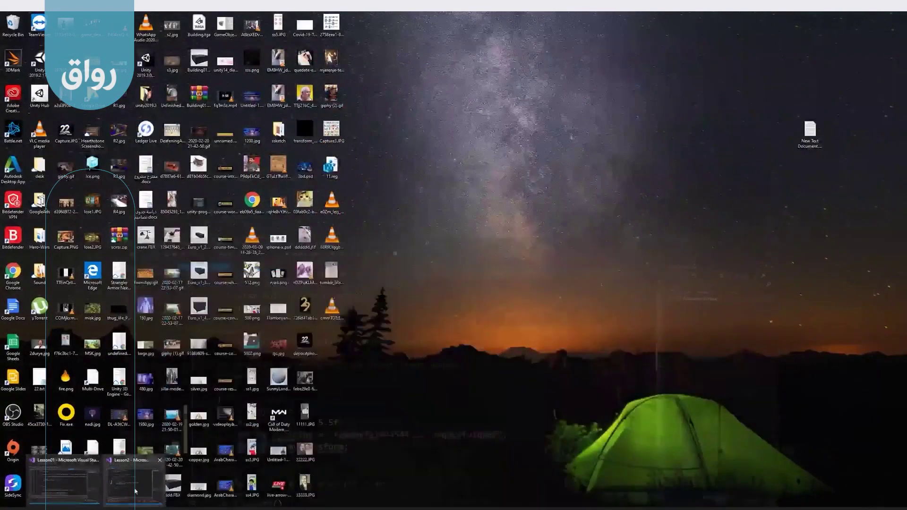
pyautogui.click(135, 491)
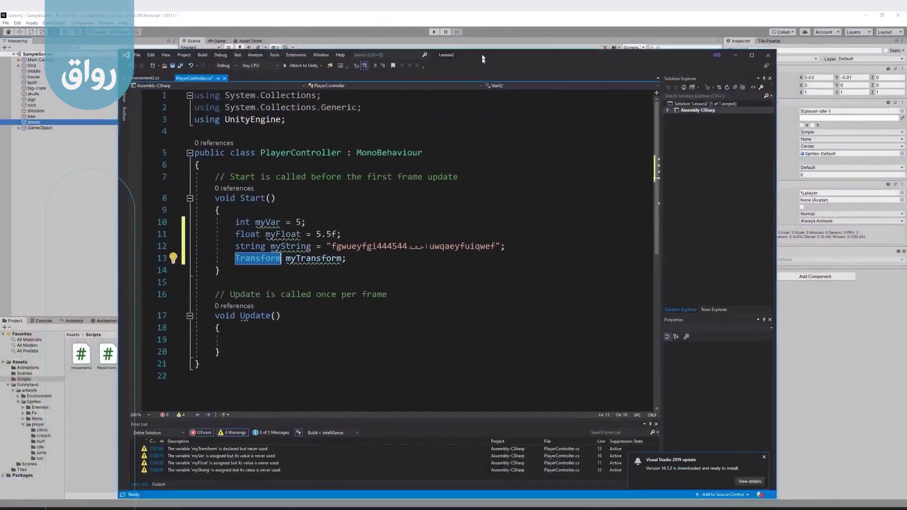
pyautogui.moveTo(483, 58)
pyautogui.mouseDown()
pyautogui.moveTo(430, 39)
pyautogui.moveTo(438, 44)
pyautogui.mouseUp()
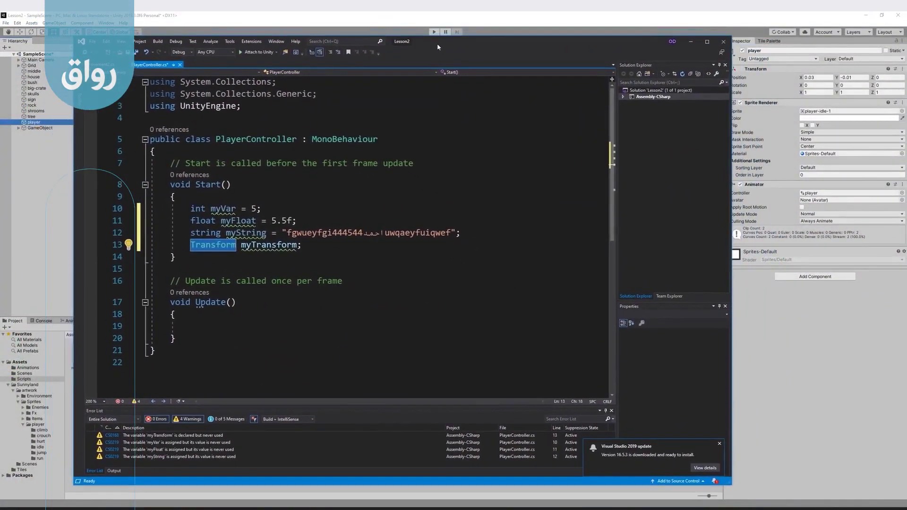
# Step: Add line 14 below the Transform declaration reading 'SpriteRenderer mySprite ='
pyautogui.click(329, 245)
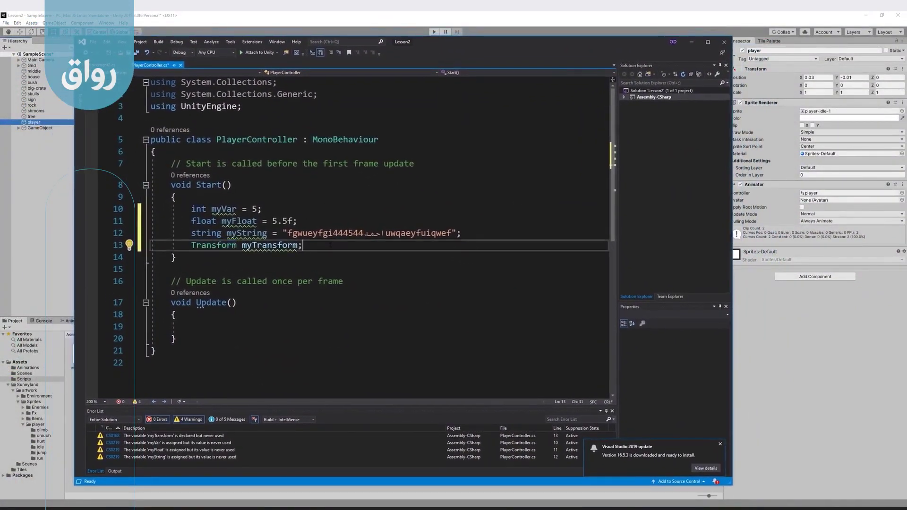
pyautogui.press('Return')
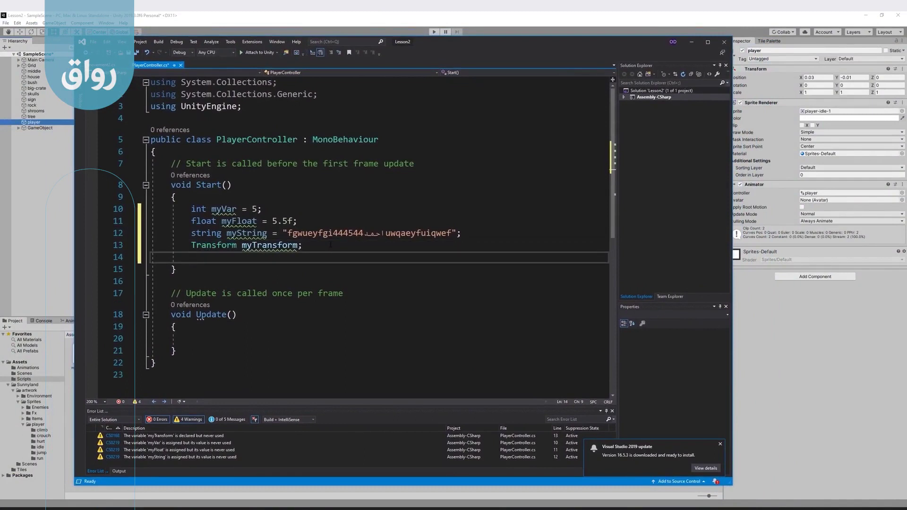
pyautogui.write('sprie')
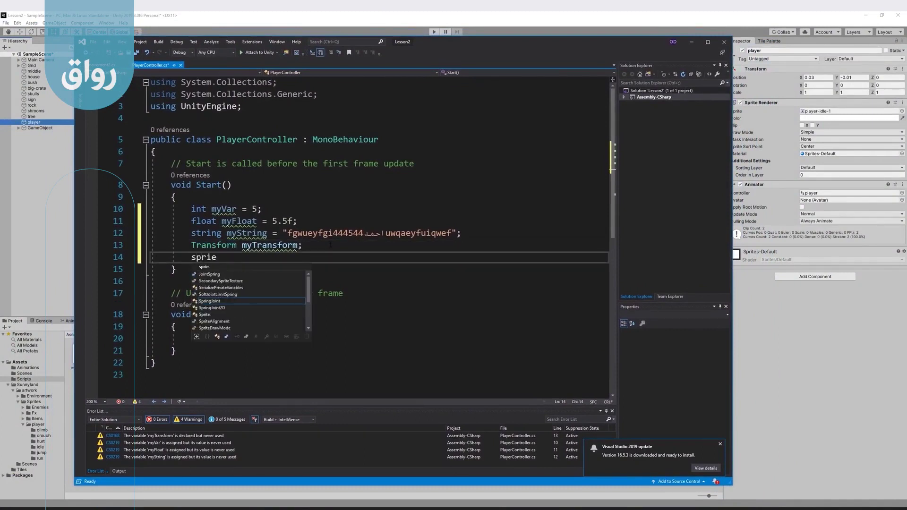
pyautogui.press('BackSpace')
pyautogui.write('te')
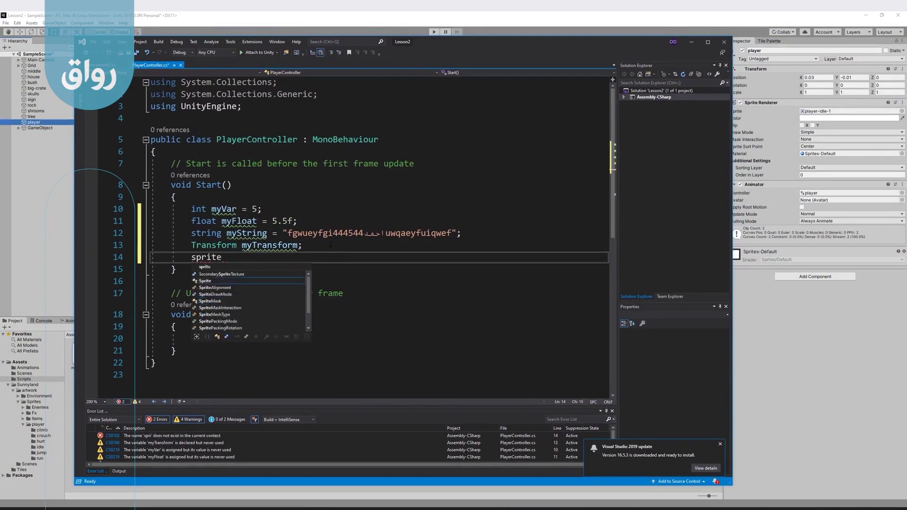
pyautogui.write('re')
pyautogui.press('space')
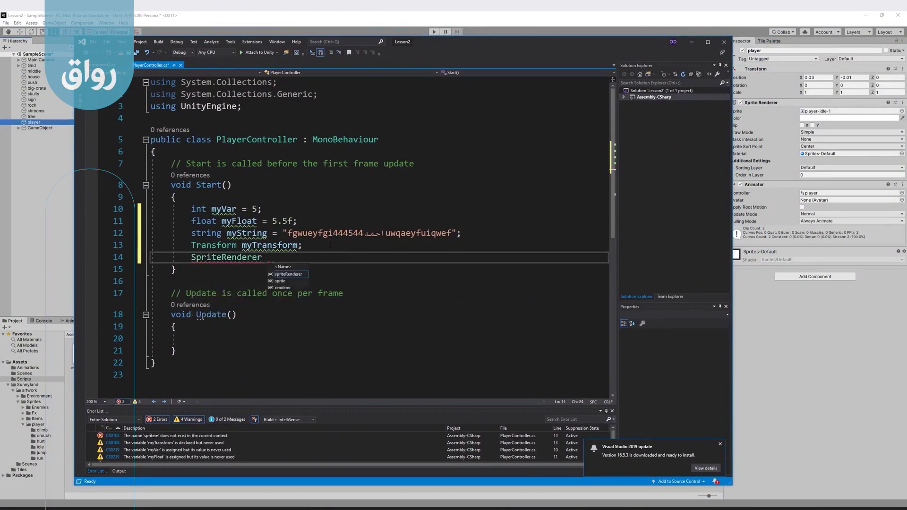
pyautogui.write('mySprite')
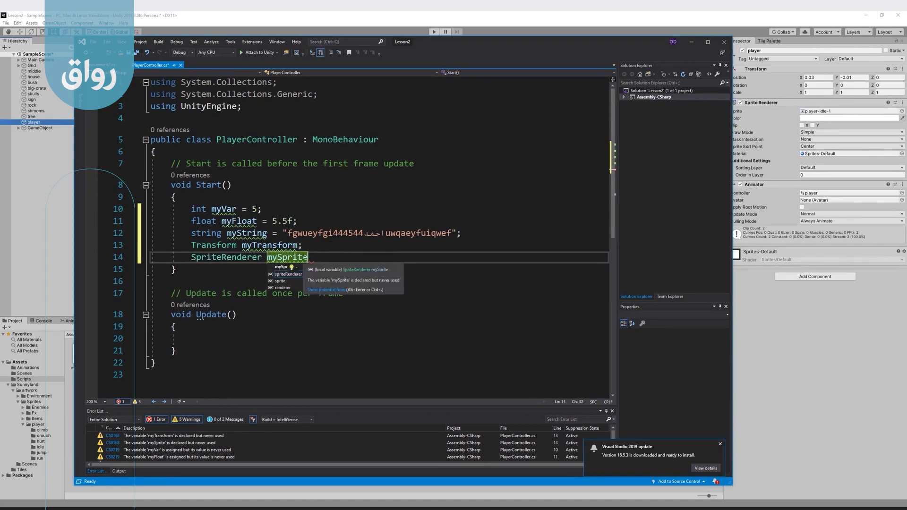
pyautogui.write(' =')
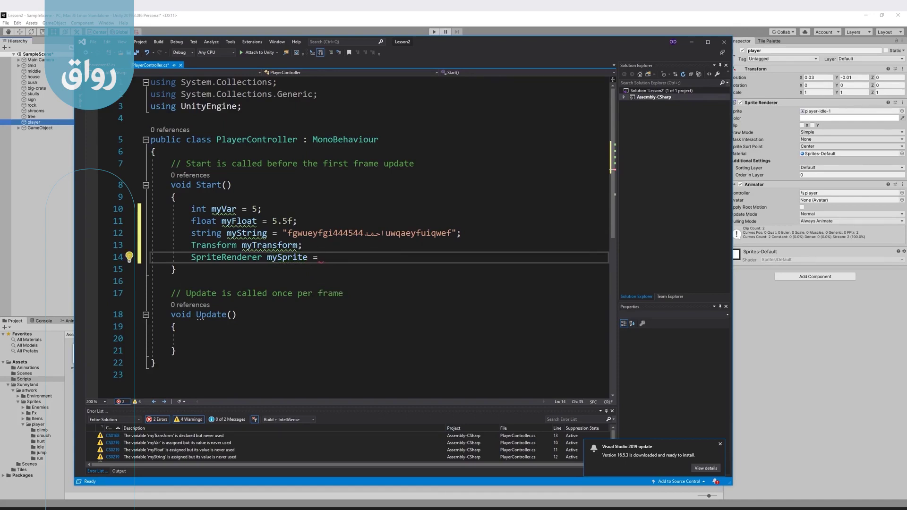
# Step: Finish the line as mySprite = GetComponent<SpriteRenderer>(); using IntelliSense completion
pyautogui.doubleClick(287, 257)
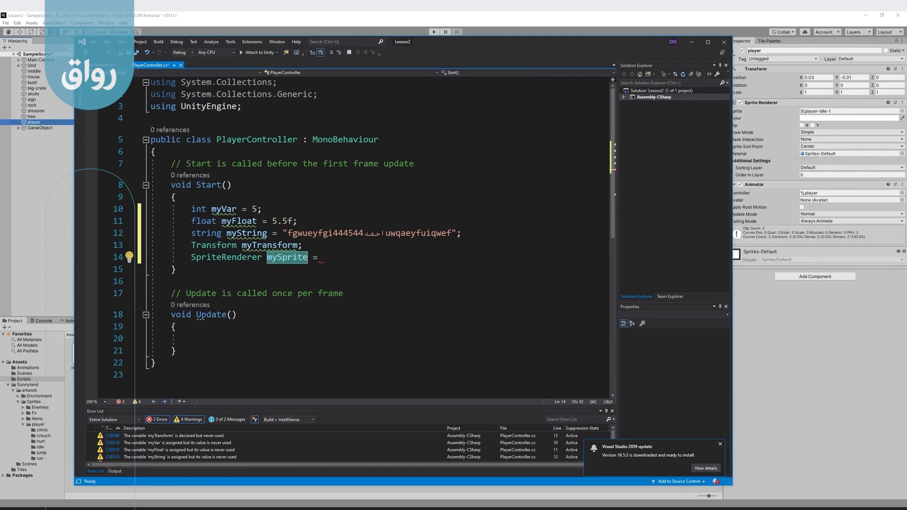
pyautogui.press('End')
pyautogui.hotkey('shift', 'Right')
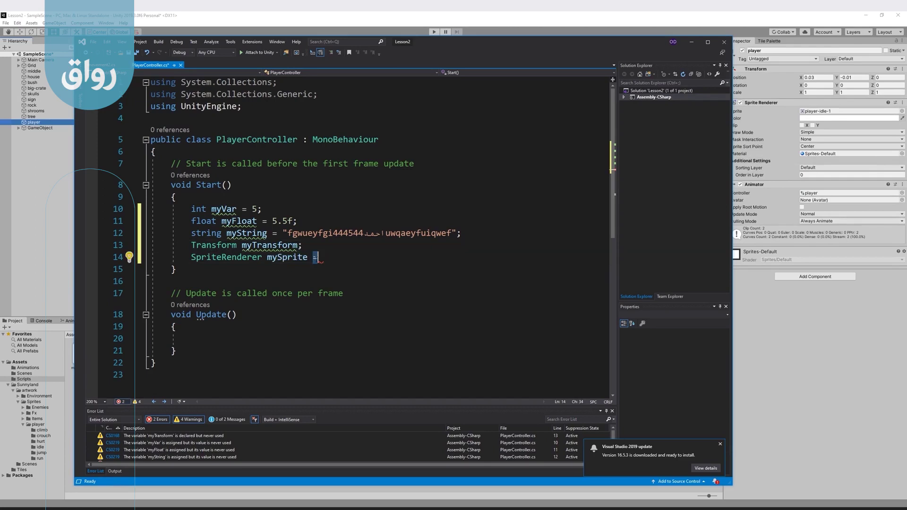
pyautogui.press('End')
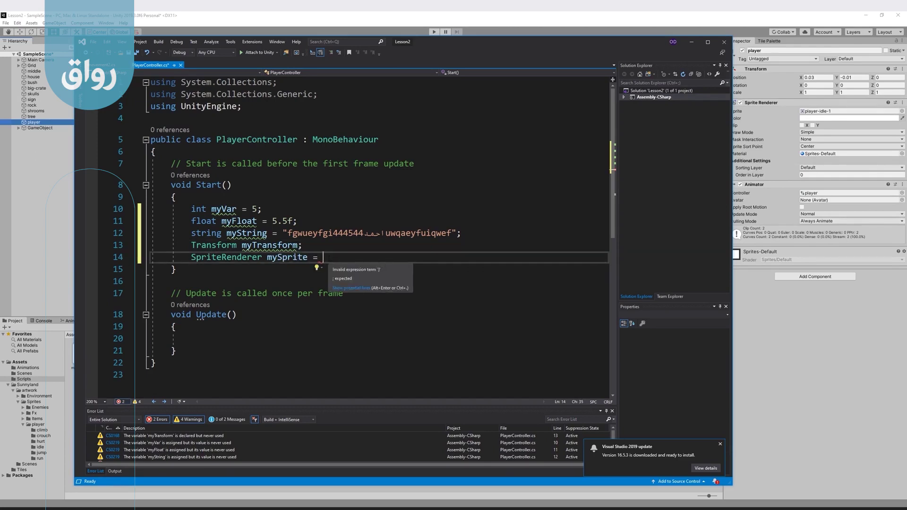
pyautogui.write('get')
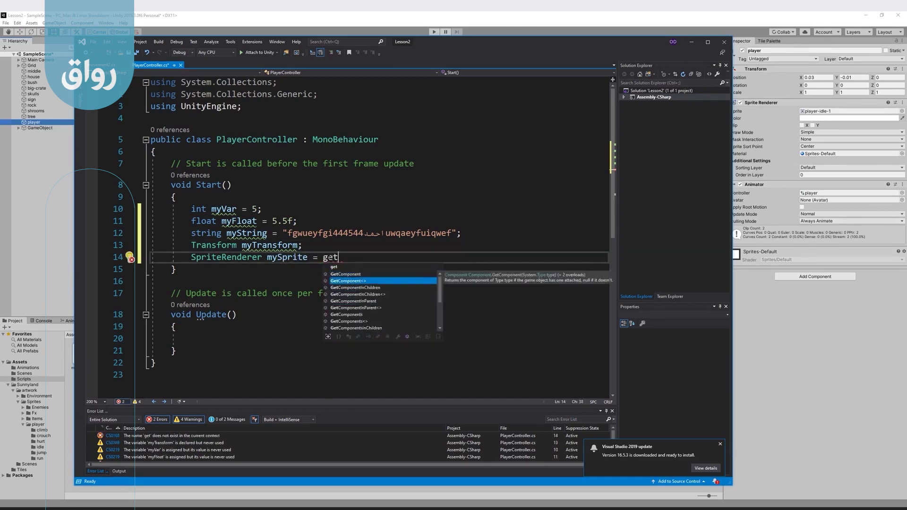
pyautogui.press('Tab')
pyautogui.write('<')
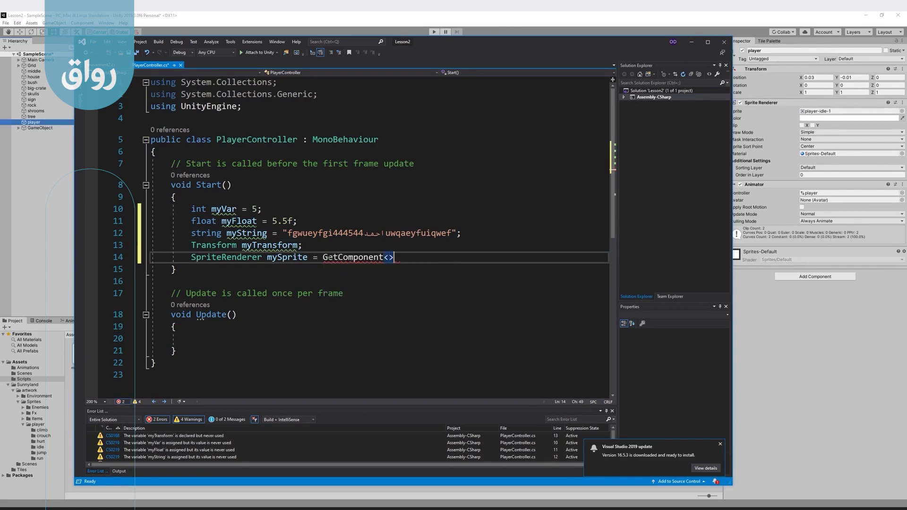
pyautogui.write('spre')
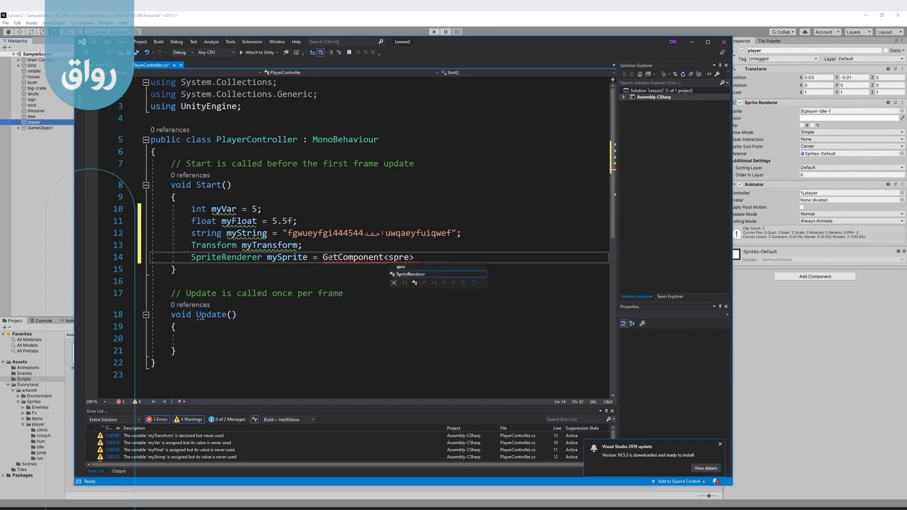
pyautogui.press('Tab')
pyautogui.write('>*(')
pyautogui.press('BackSpace')
pyautogui.press('BackSpace')
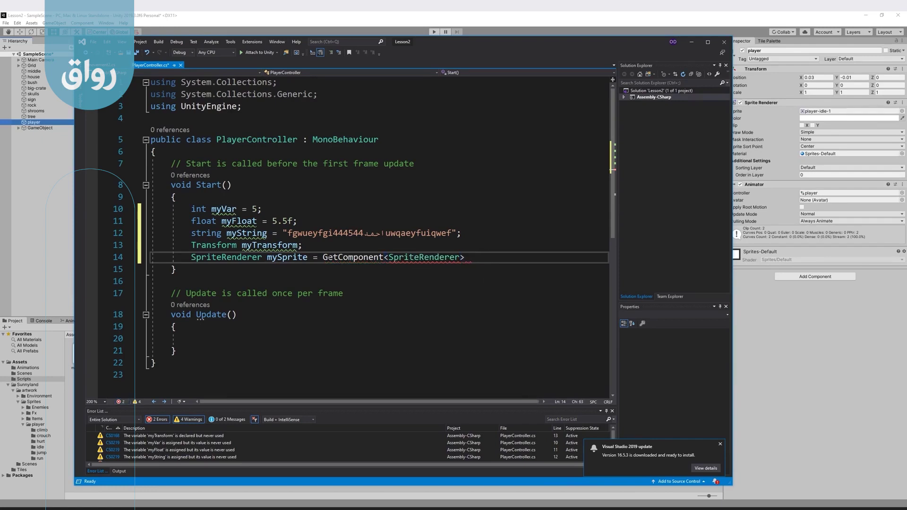
pyautogui.write('();')
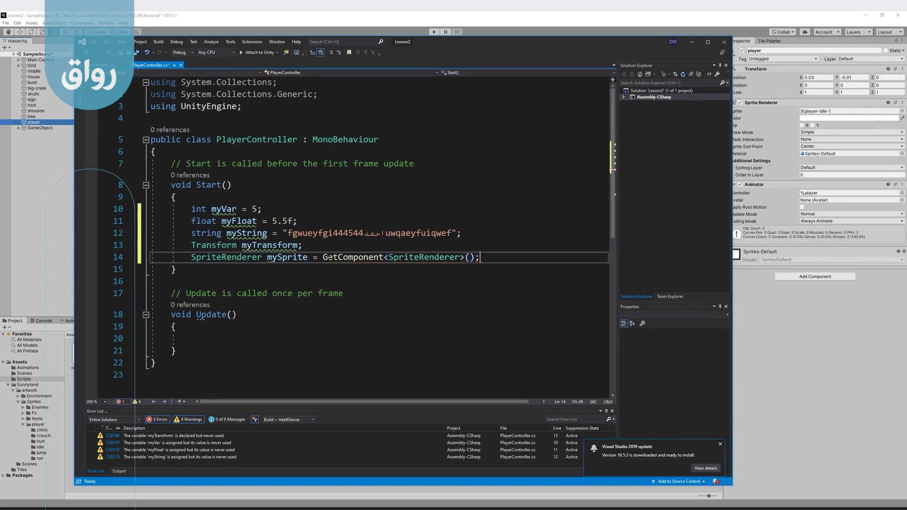
# Step: Check the GetComponent call's quick info, then select the entire script's code
pyautogui.click(324, 257)
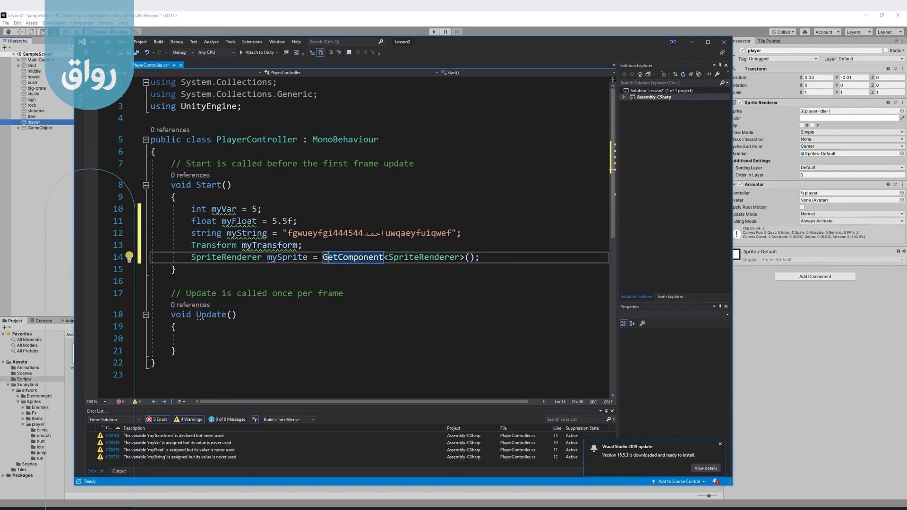
pyautogui.click(359, 257)
pyautogui.moveTo(359, 258)
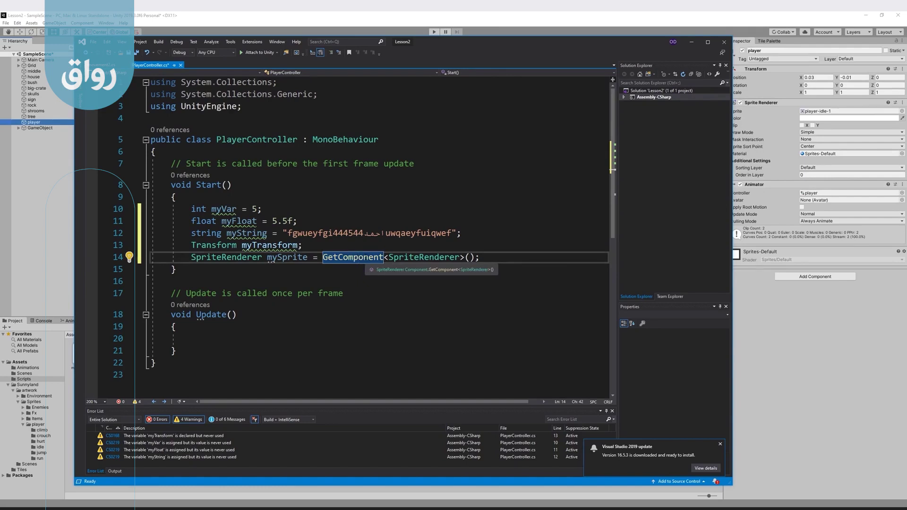
pyautogui.moveTo(320, 360); pyautogui.dragTo(150, 83)
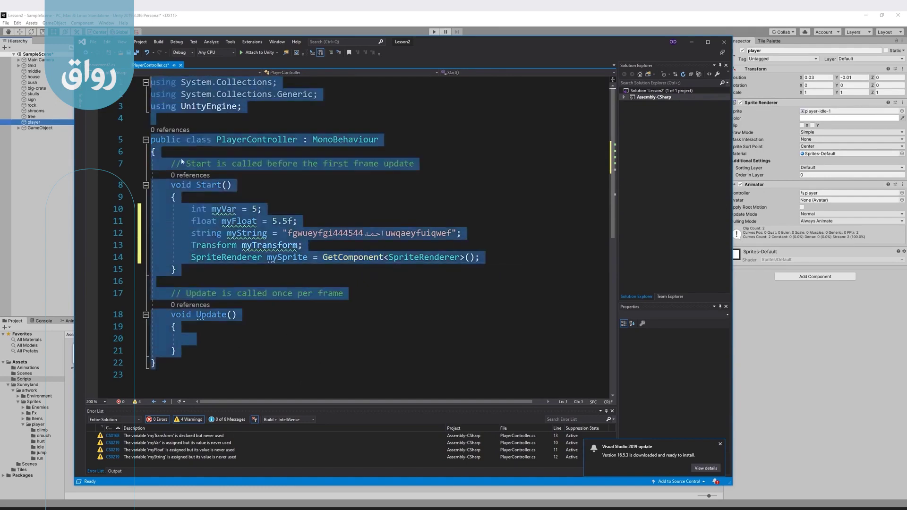
pyautogui.press('super+Down')
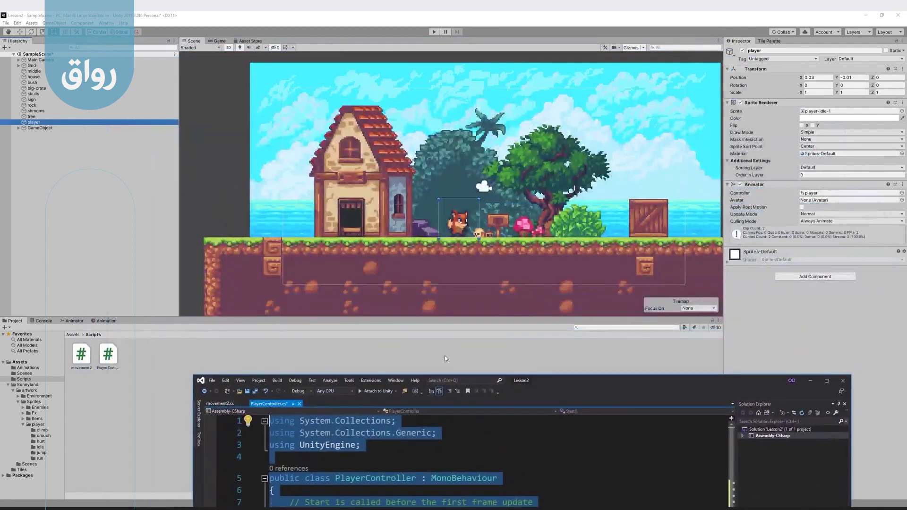
pyautogui.click(29, 123)
pyautogui.moveTo(572, 392); pyautogui.dragTo(426, 49)
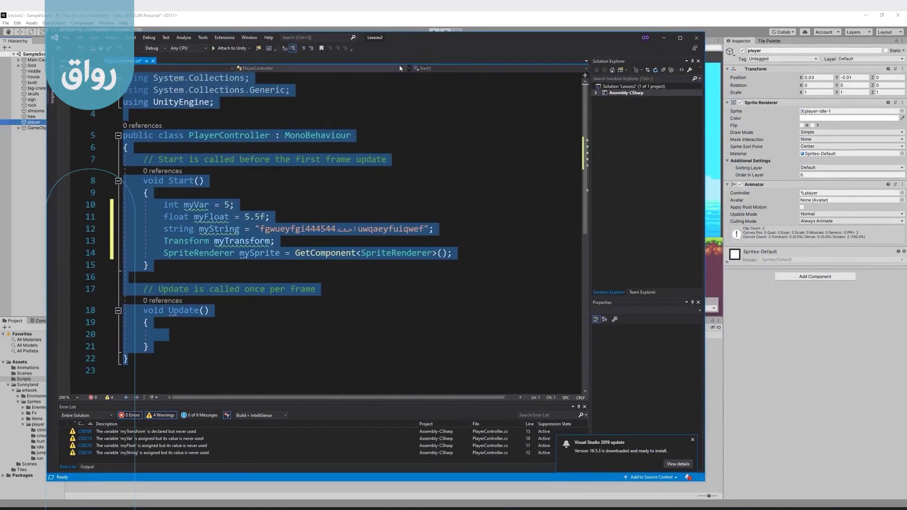
pyautogui.moveTo(402, 37); pyautogui.dragTo(562, 66)
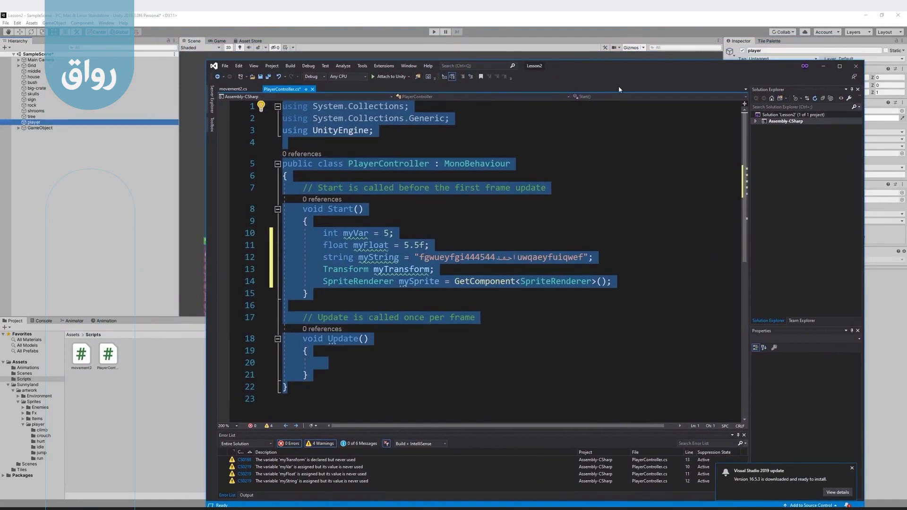
pyautogui.moveTo(618, 67); pyautogui.dragTo(470, 69)
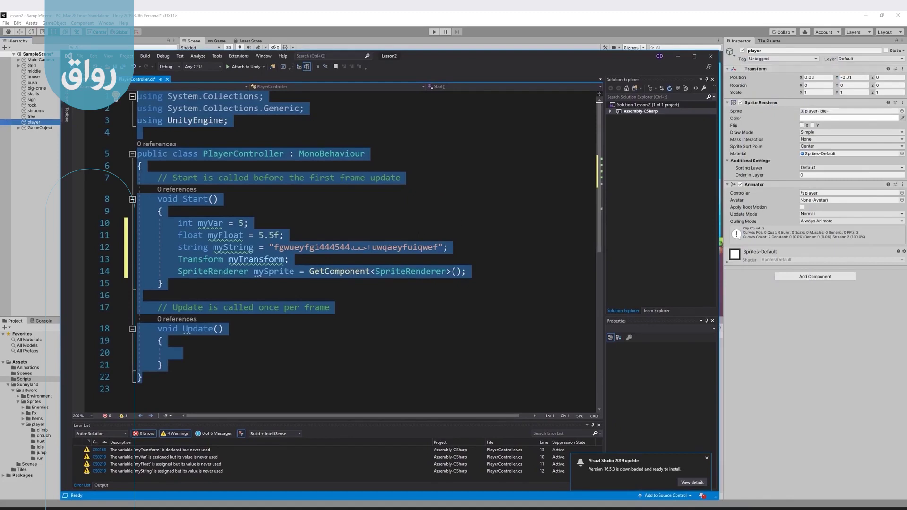
pyautogui.click(284, 235)
# Step: Highlight mySprite, SpriteRenderer and GetComponent on line 14 to explain them via quick info
pyautogui.doubleClick(274, 271)
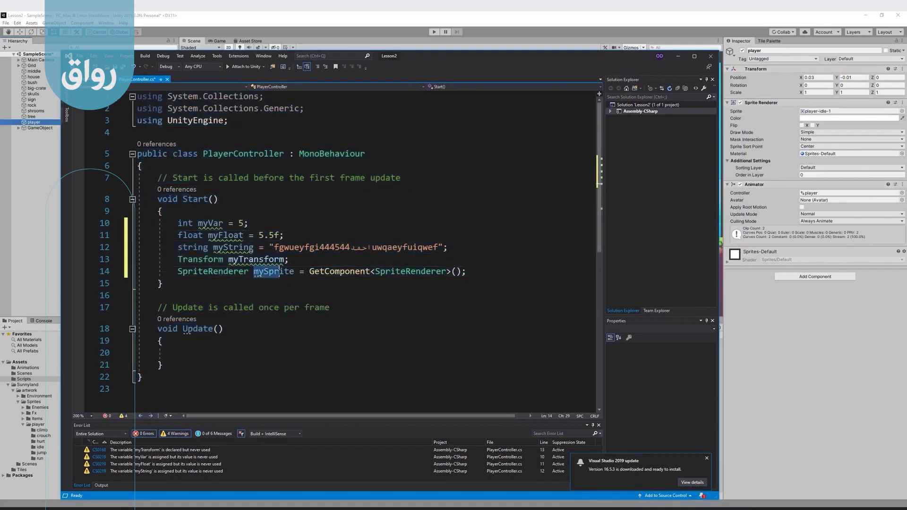
pyautogui.doubleClick(411, 271)
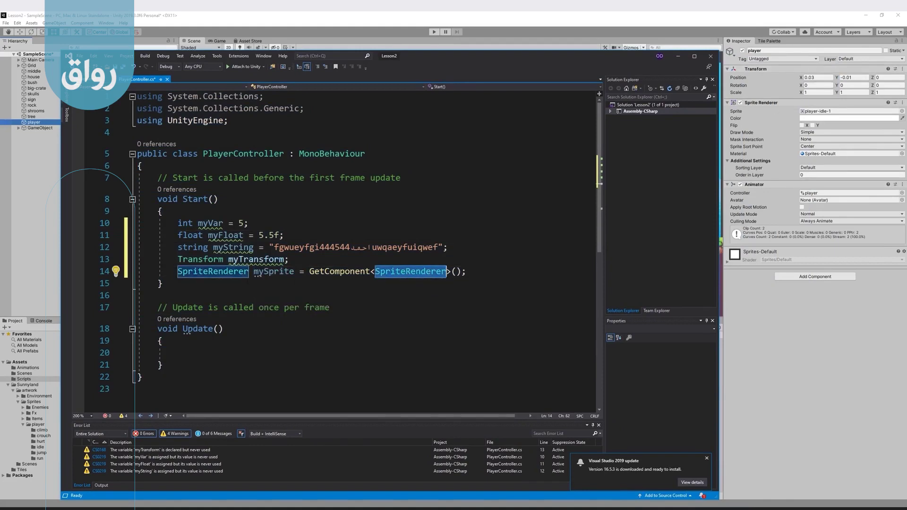
pyautogui.doubleClick(274, 271)
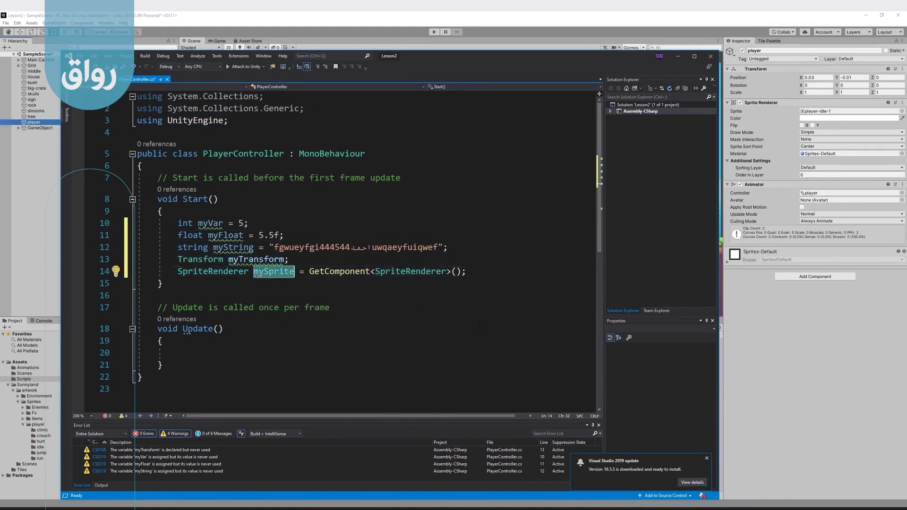
pyautogui.click(163, 211)
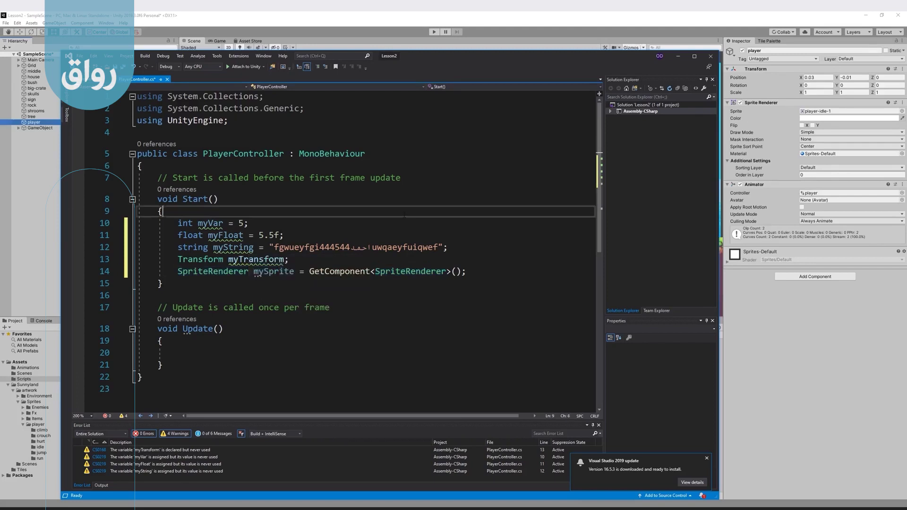
pyautogui.doubleClick(272, 274)
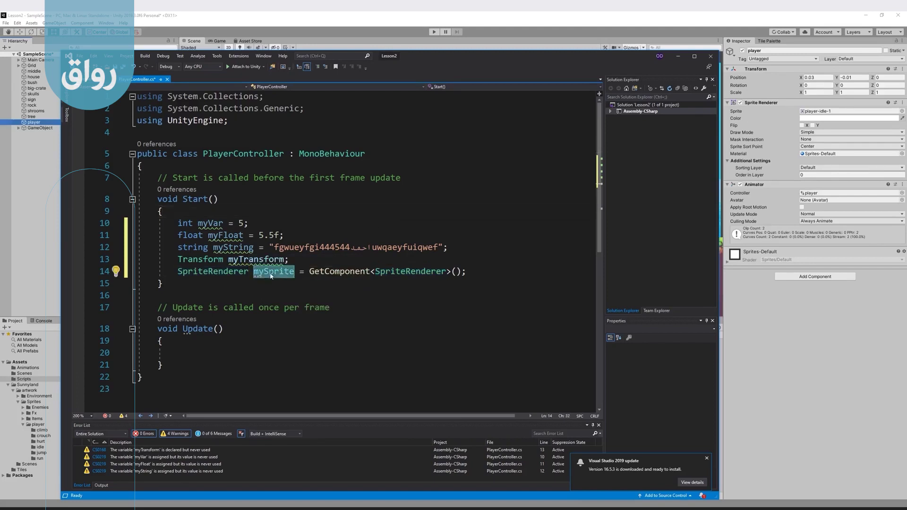
pyautogui.doubleClick(333, 271)
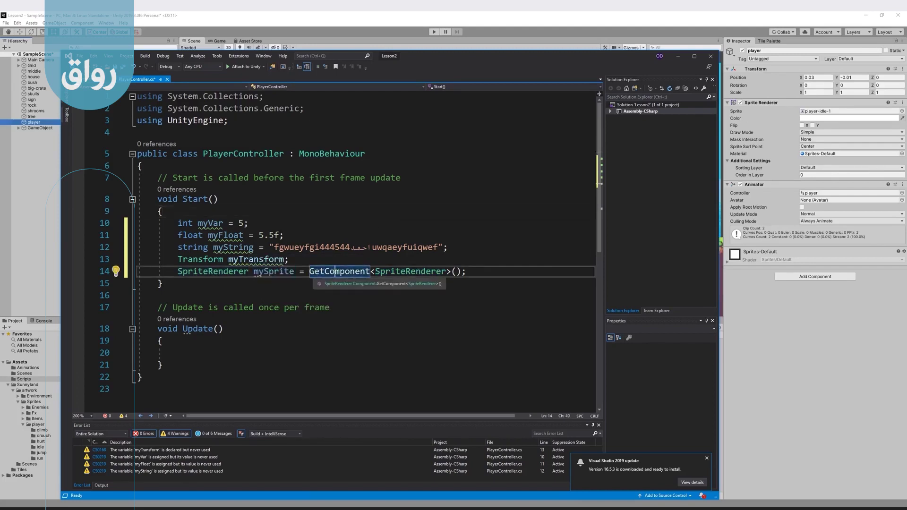
pyautogui.moveTo(335, 272); pyautogui.dragTo(462, 272)
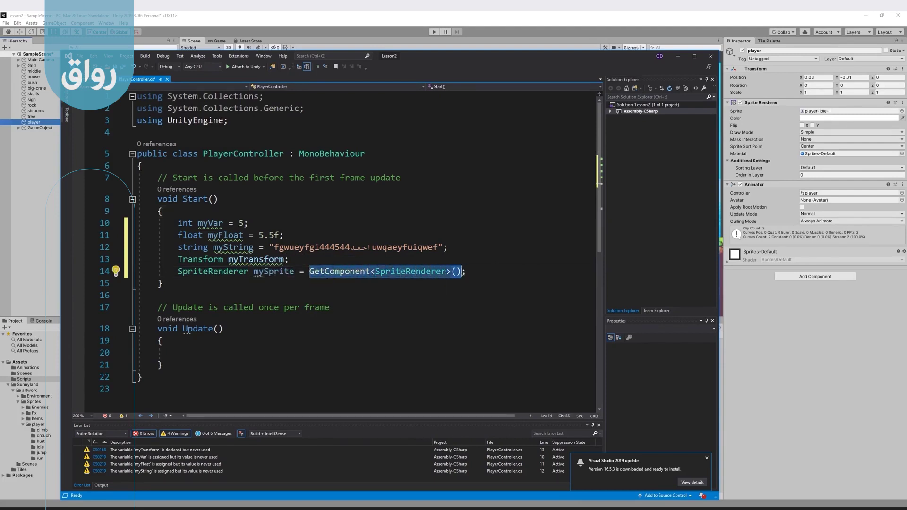
pyautogui.click(310, 272)
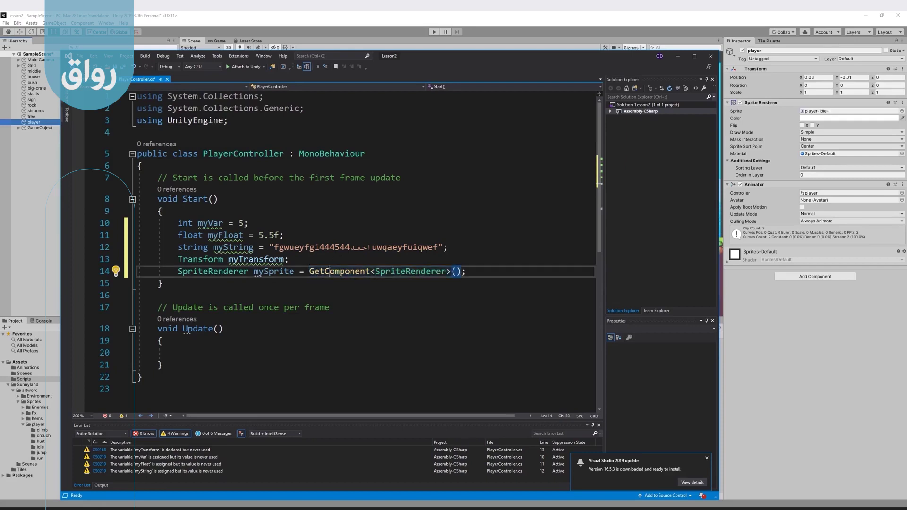
pyautogui.doubleClick(325, 272)
pyautogui.click(363, 273)
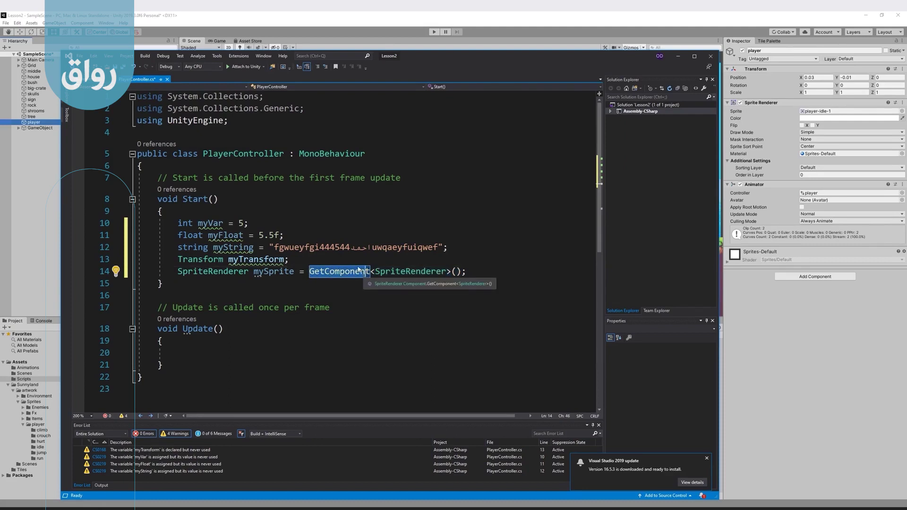
pyautogui.click(332, 273)
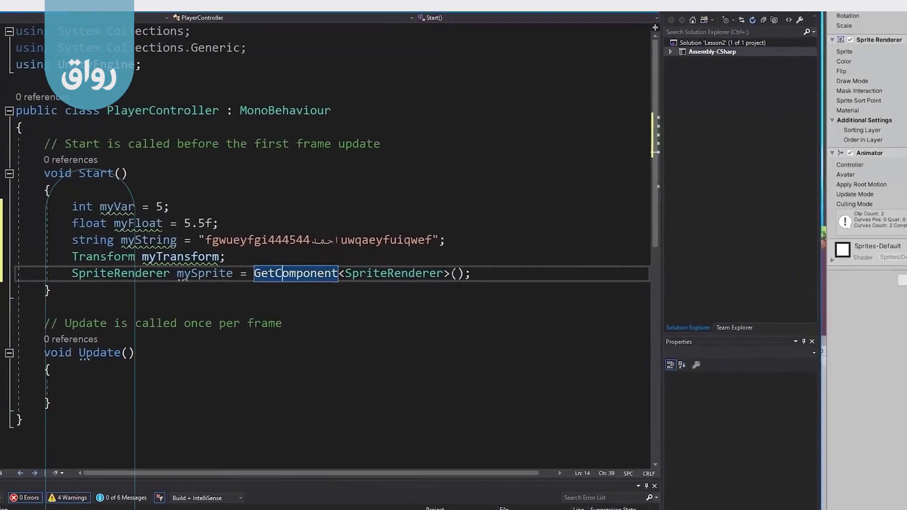
# Step: Highlight the whole GetComponent<SpriteRenderer>() call, then add blank lines below line 14
pyautogui.click(452, 271)
pyautogui.moveTo(472, 274); pyautogui.dragTo(237, 275)
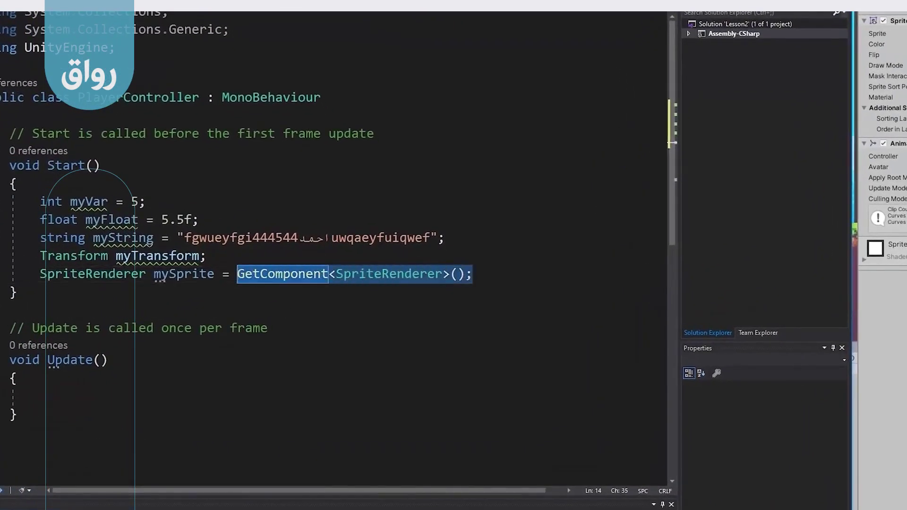
pyautogui.click(184, 274)
pyautogui.click(493, 275)
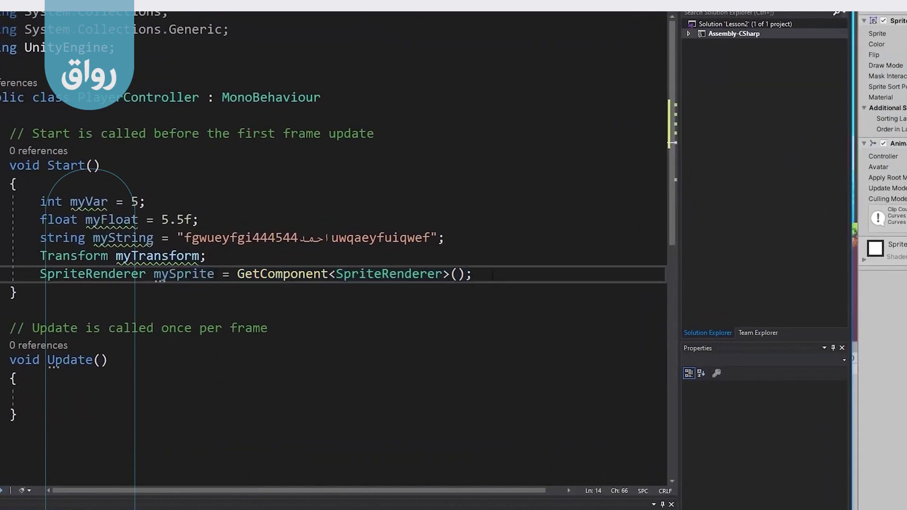
pyautogui.press('Return')
pyautogui.press('Return')
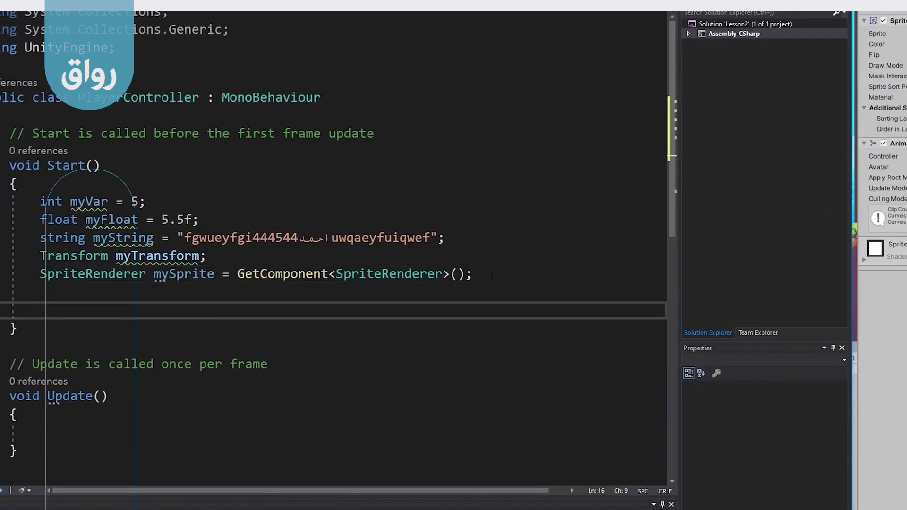
# Step: Write mySprite.color on line 16 using IntelliSense for mySprite and the color member
pyautogui.write('my')
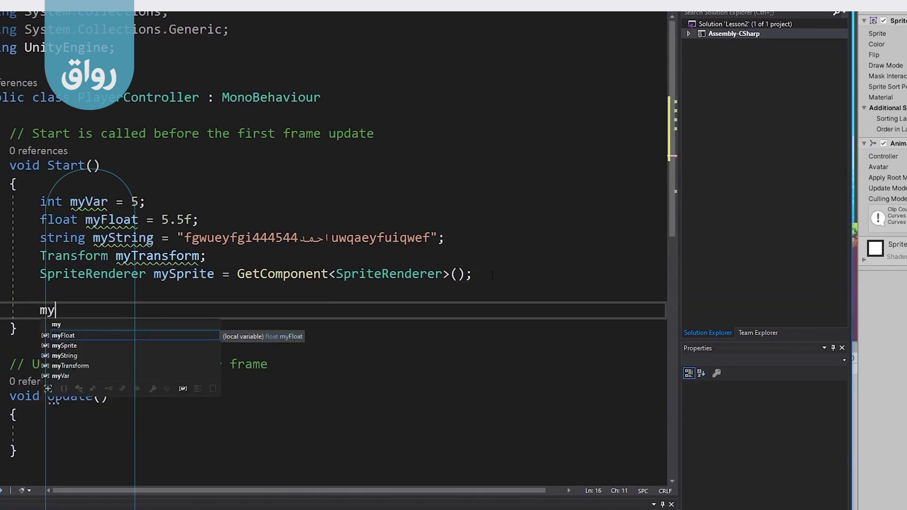
pyautogui.write('s')
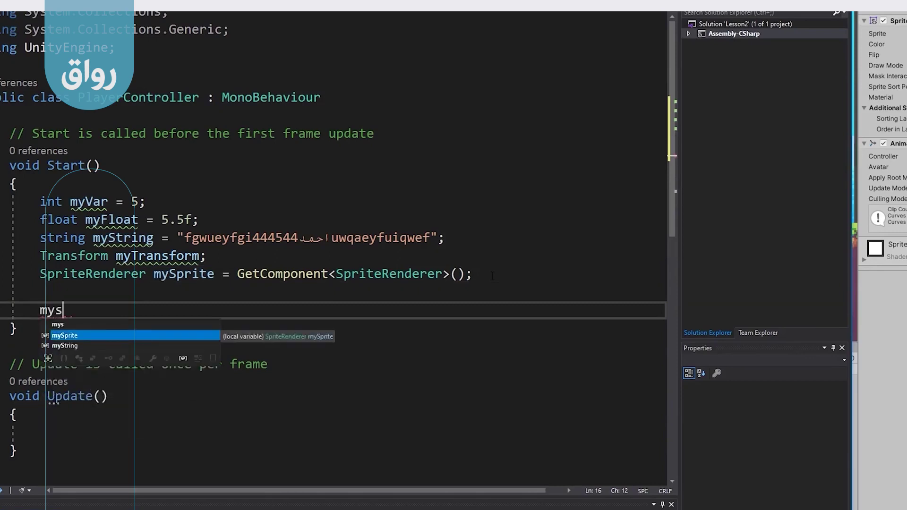
pyautogui.press('Tab')
pyautogui.write('.')
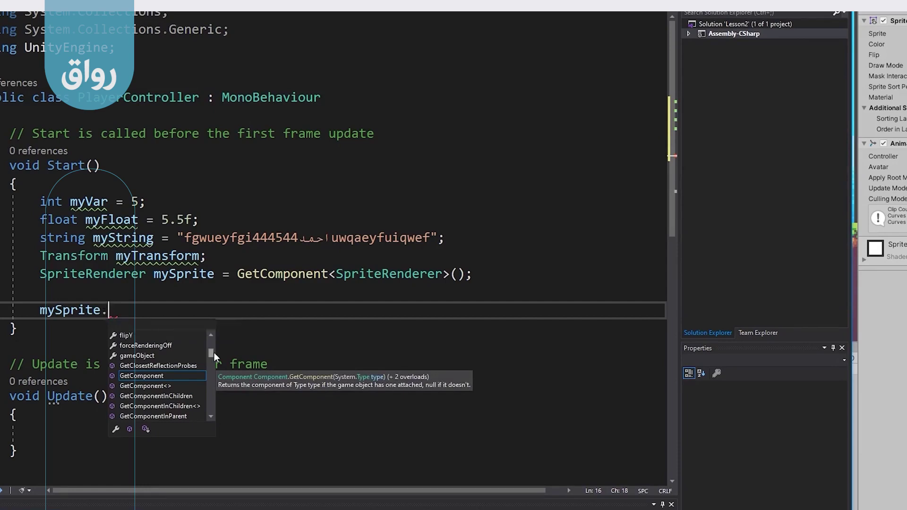
pyautogui.moveTo(214, 354)
pyautogui.mouseDown()
pyautogui.moveTo(213, 404)
pyautogui.moveTo(218, 343)
pyautogui.mouseUp()
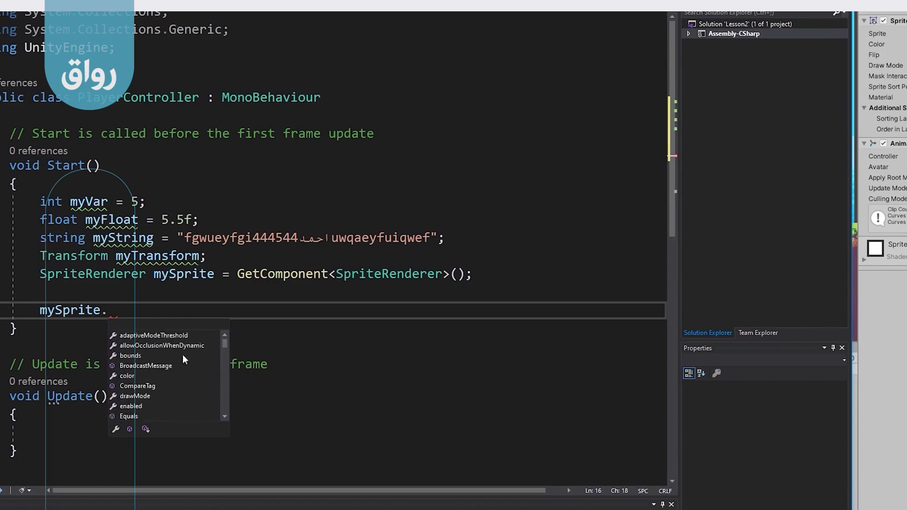
pyautogui.click(128, 377)
pyautogui.press('Return')
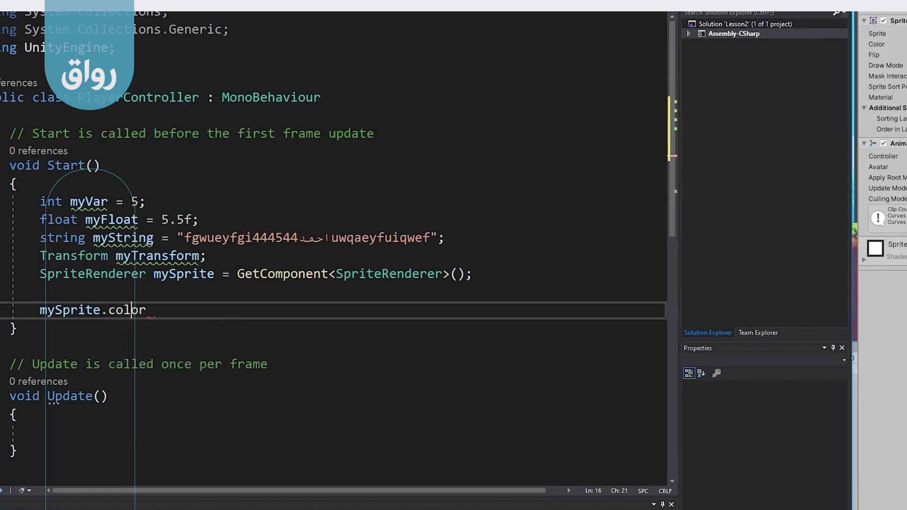
# Step: Highlight color to show its description, then return the caret to the end of line 16
pyautogui.doubleClick(128, 311)
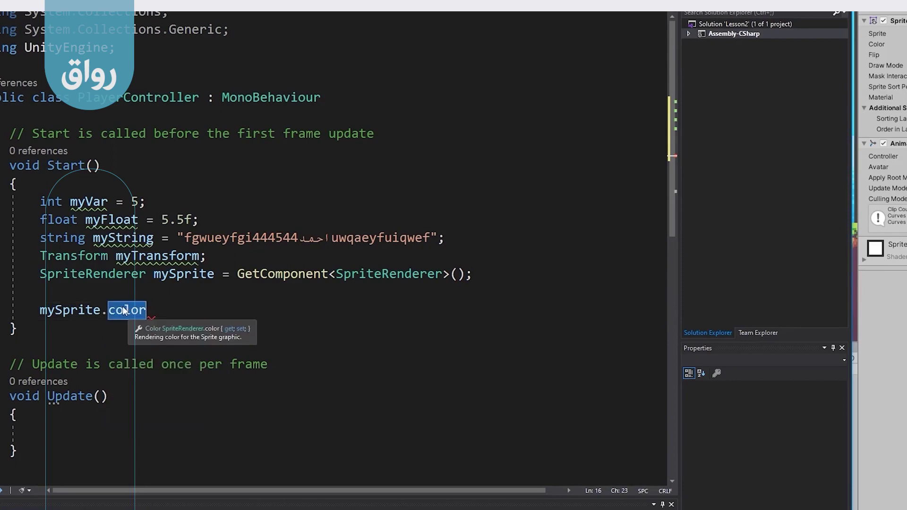
pyautogui.click(883, 20)
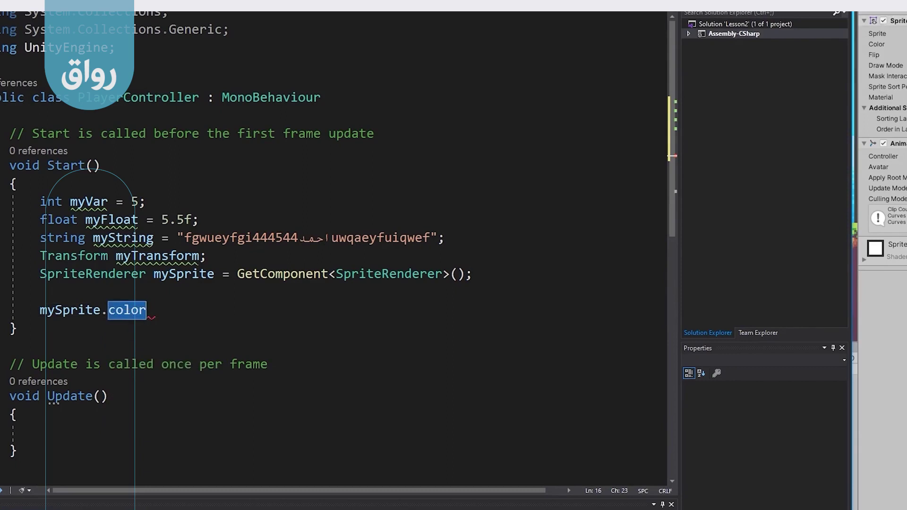
pyautogui.hotkey('alt', 'Tab')
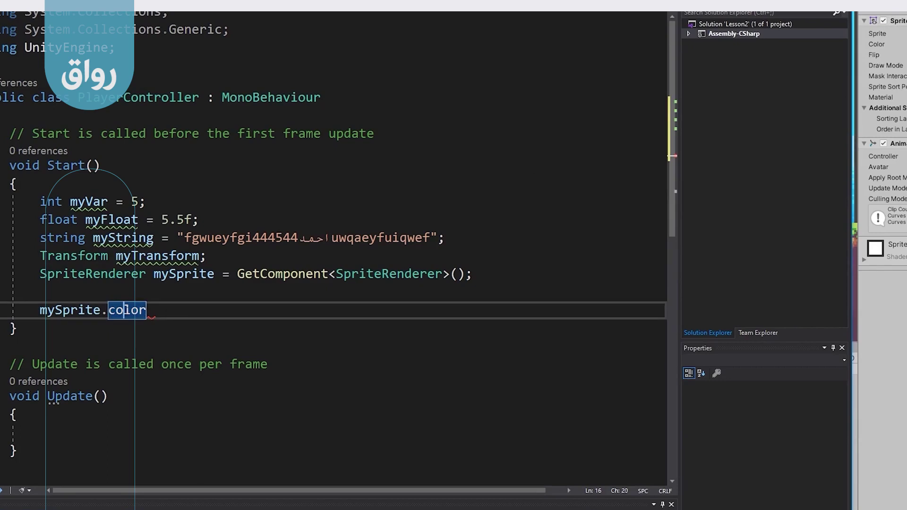
pyautogui.hotkey('alt', 'Tab')
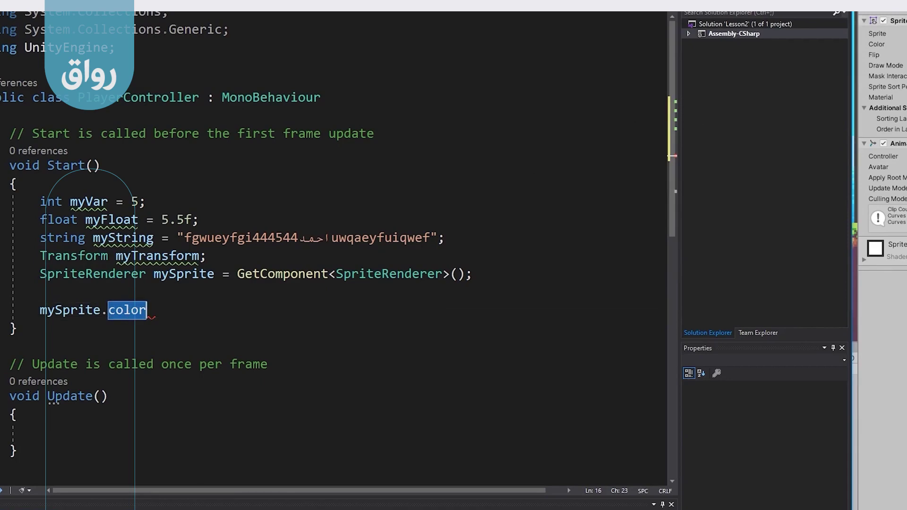
pyautogui.click(205, 312)
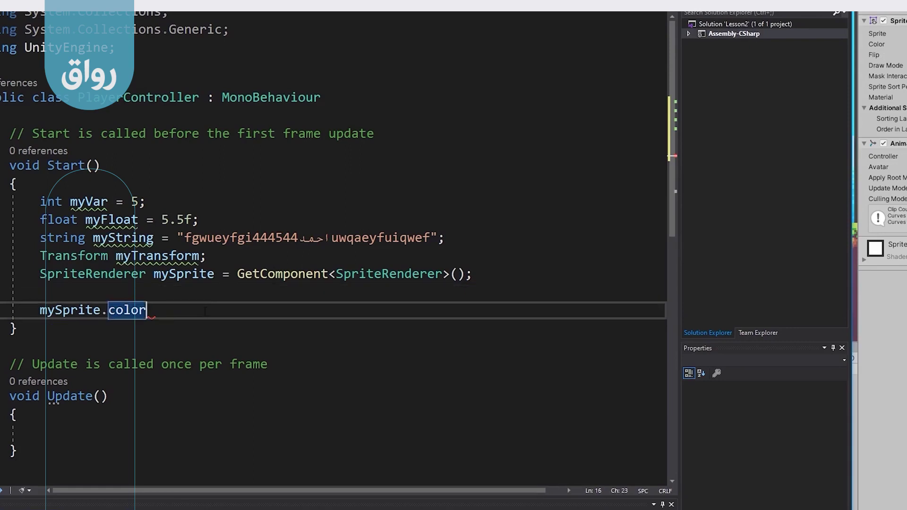
# Step: Add ' = ' after mySprite.color, checking Quick Info for color and the unused myVar
pyautogui.write('=')
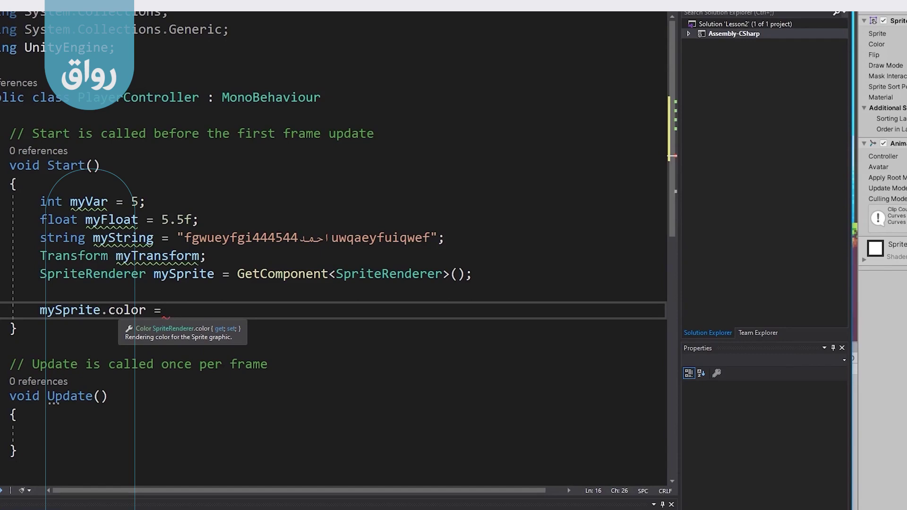
pyautogui.click(108, 310)
pyautogui.moveTo(109, 310); pyautogui.dragTo(147, 310)
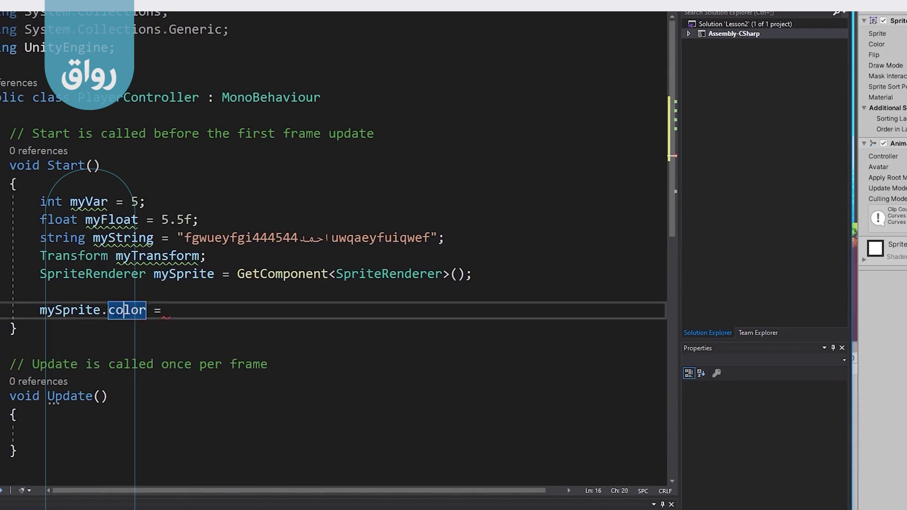
pyautogui.press('Left')
pyautogui.click(70, 201)
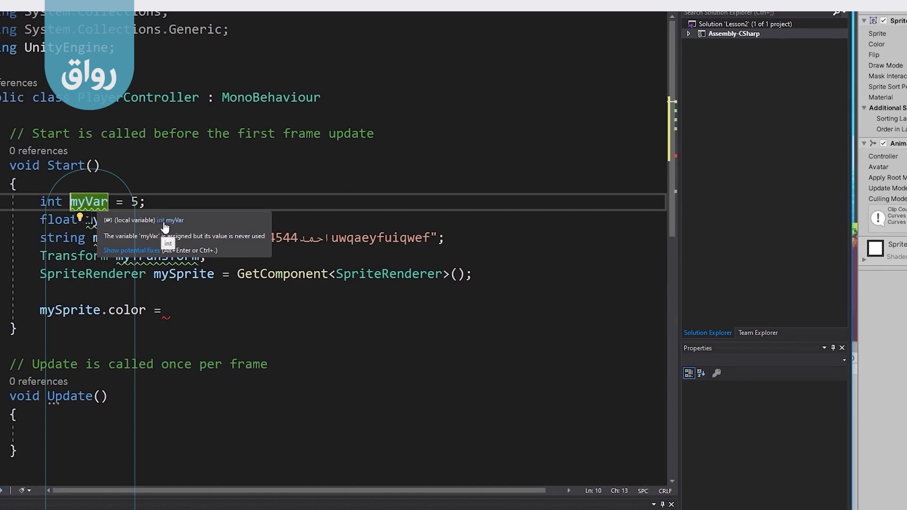
pyautogui.click(130, 310)
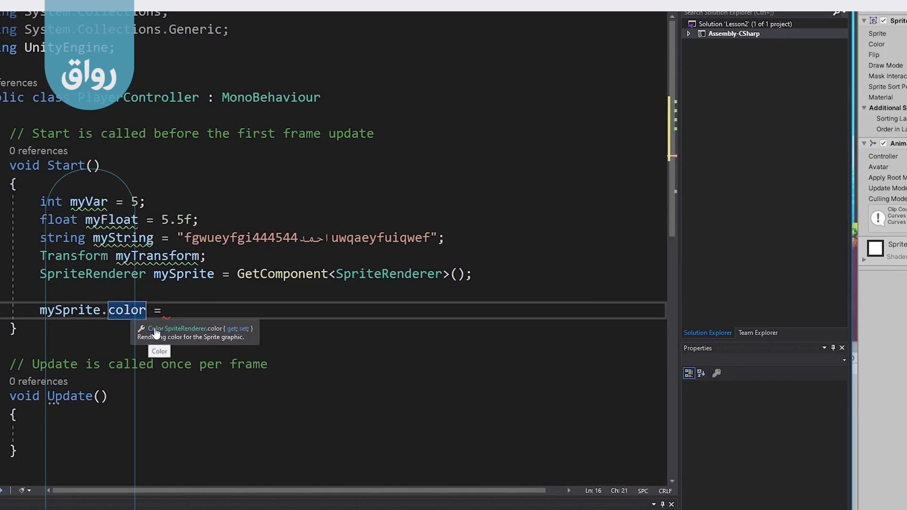
pyautogui.click(179, 307)
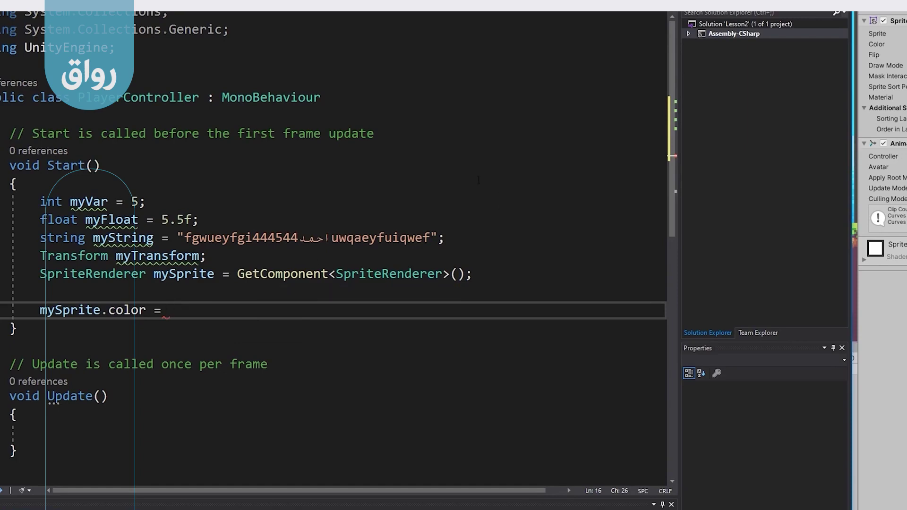
# Step: Complete line 16 as mySprite.color = Color.blue; choosing Color and blue from IntelliSense
pyautogui.write('colo')
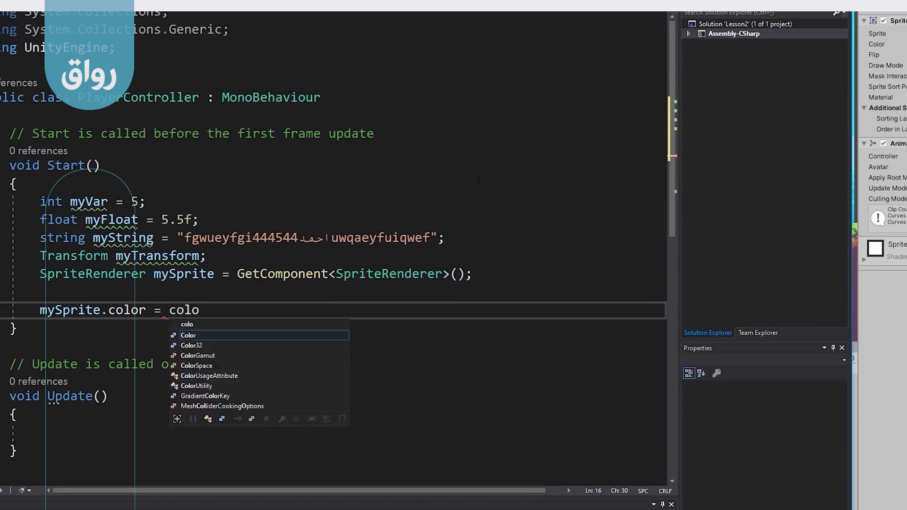
pyautogui.press('Tab')
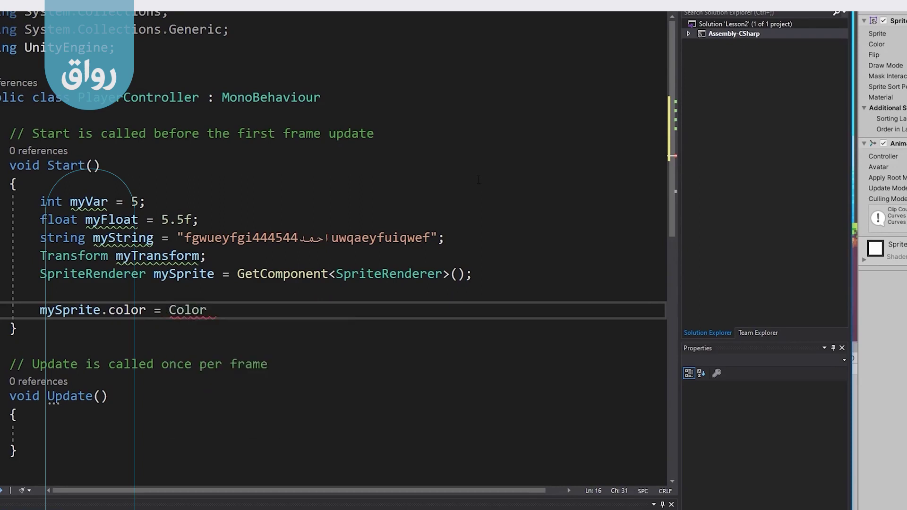
pyautogui.write('.')
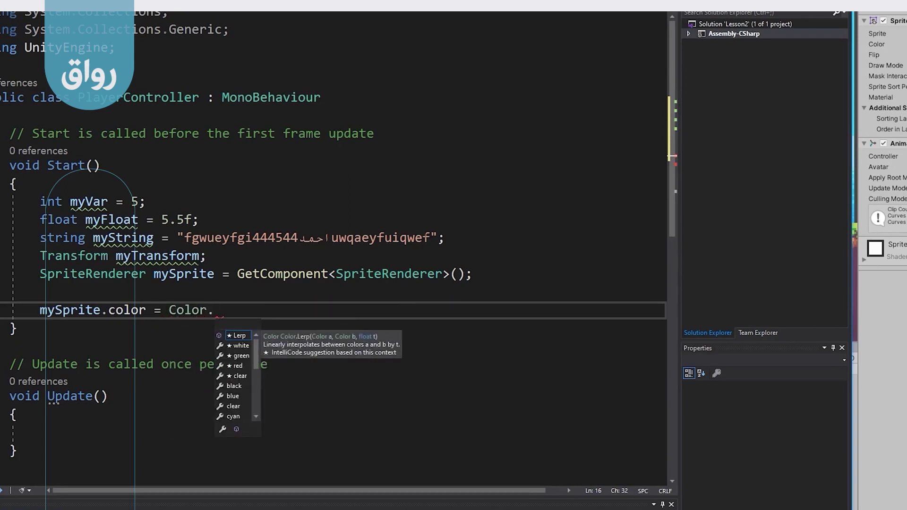
pyautogui.scroll(-2, 257, 353)
pyautogui.scroll(2, 248, 350)
pyautogui.scroll(-1, 258, 351)
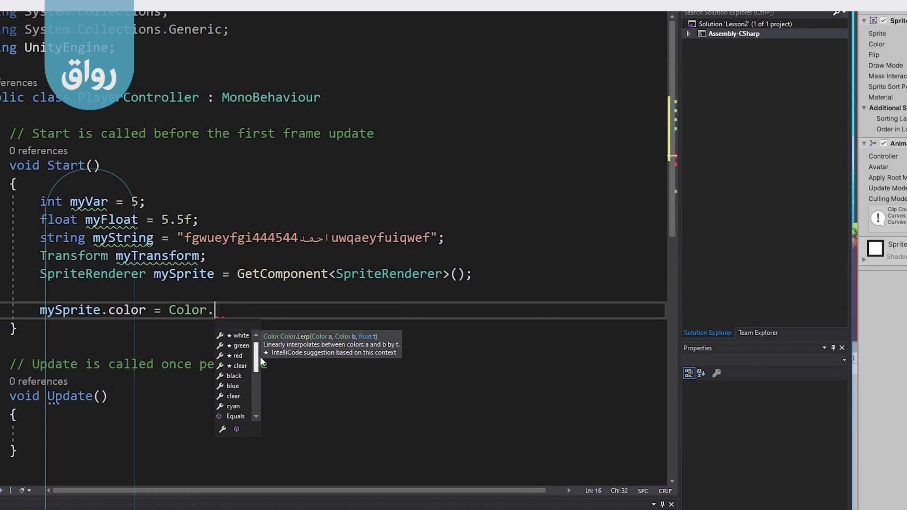
pyautogui.doubleClick(236, 384)
pyautogui.write(';')
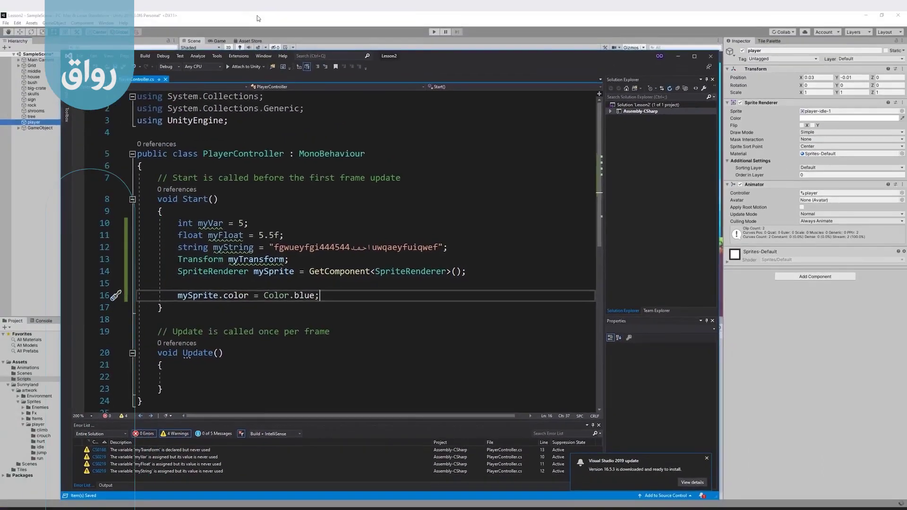
# Step: In Unity, drag the PlayerController script from Assets/Scripts onto the player object
pyautogui.click(258, 18)
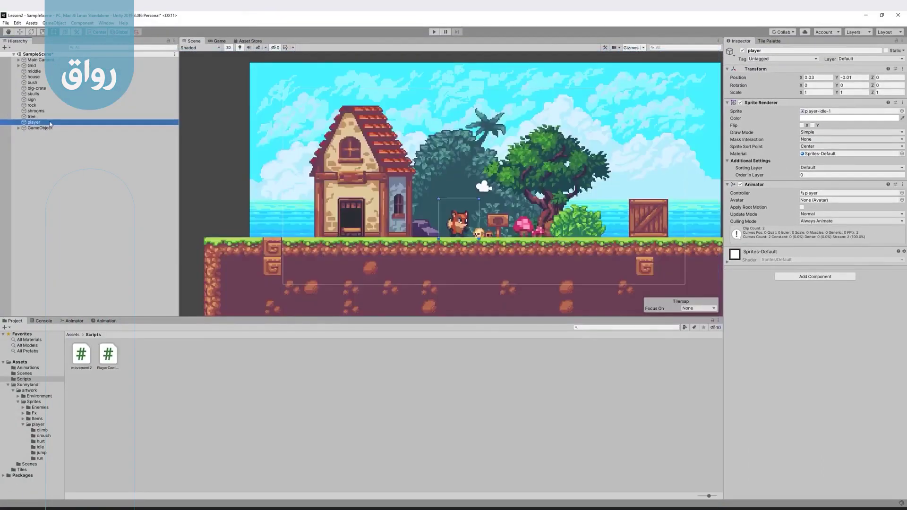
pyautogui.click(113, 359)
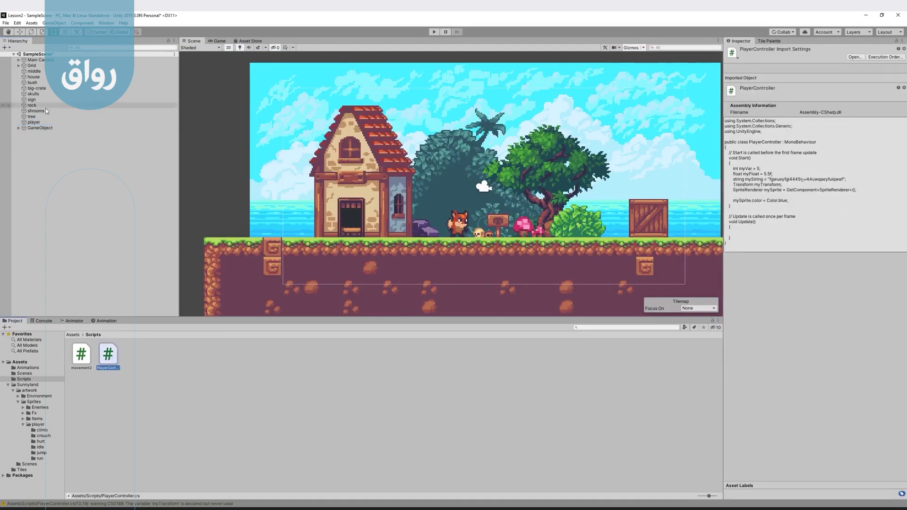
pyautogui.click(34, 121)
pyautogui.moveTo(108, 355)
pyautogui.mouseDown()
pyautogui.moveTo(505, 350)
pyautogui.moveTo(750, 279)
pyautogui.mouseUp()
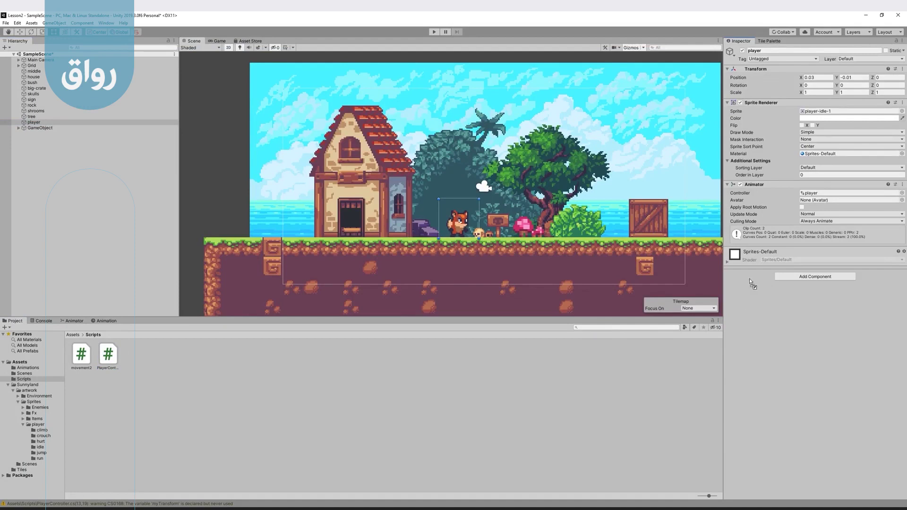
pyautogui.moveTo(750, 279)
pyautogui.mouseDown()
pyautogui.moveTo(30, 118)
pyautogui.moveTo(34, 124)
pyautogui.mouseUp()
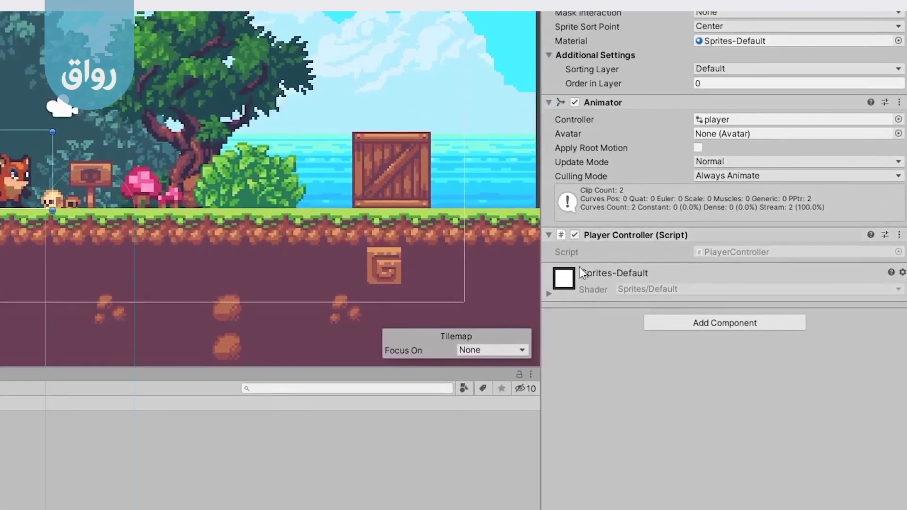
# Step: Remove the Player Controller component, then re-add it via Add Component search 'player'
pyautogui.click(899, 236)
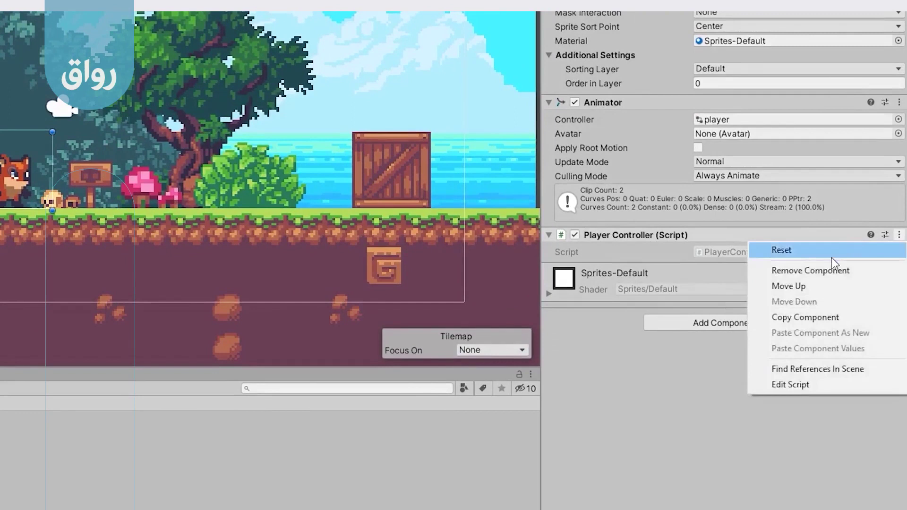
pyautogui.click(821, 270)
pyautogui.click(695, 287)
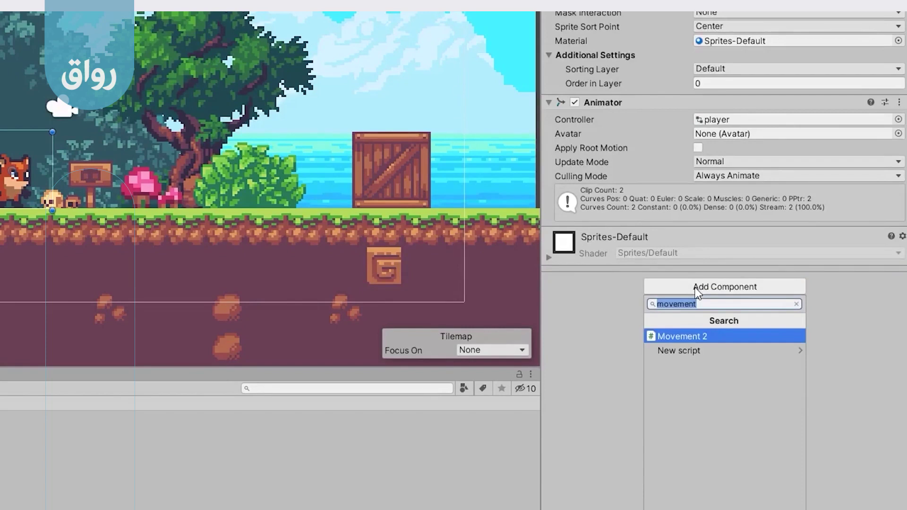
pyautogui.write('pla')
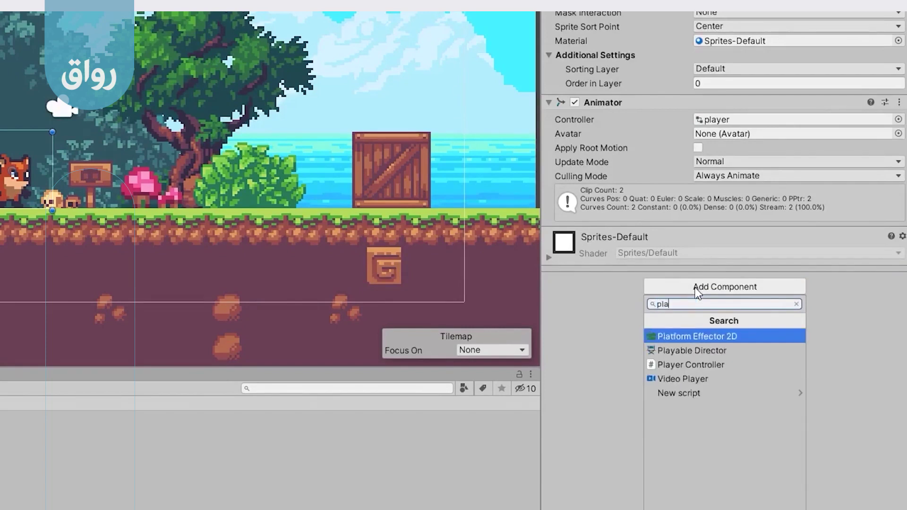
pyautogui.write('yer')
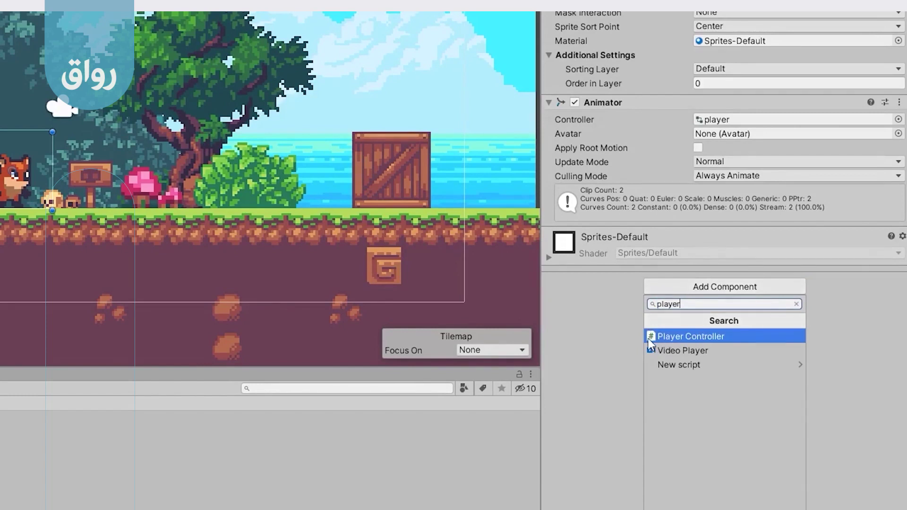
pyautogui.click(712, 340)
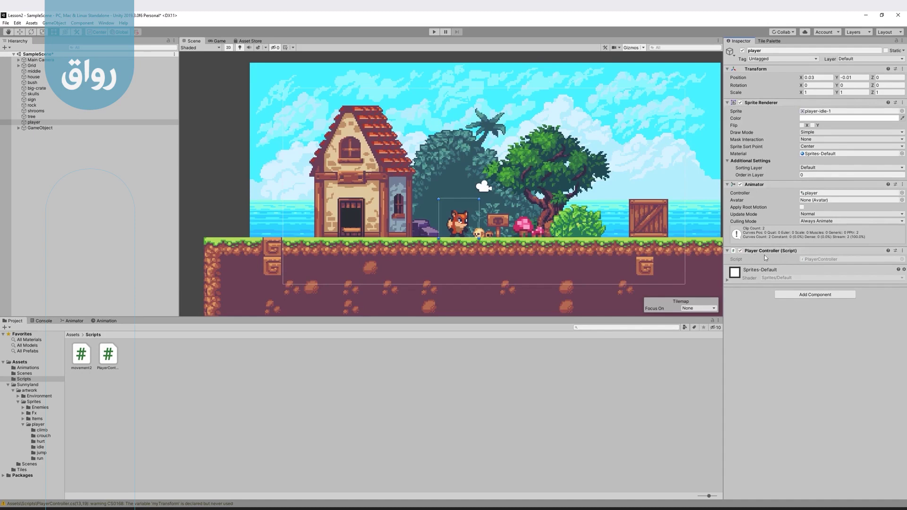
# Step: Play the scene to see the player sprite turn blue, then stop playback
pyautogui.click(434, 32)
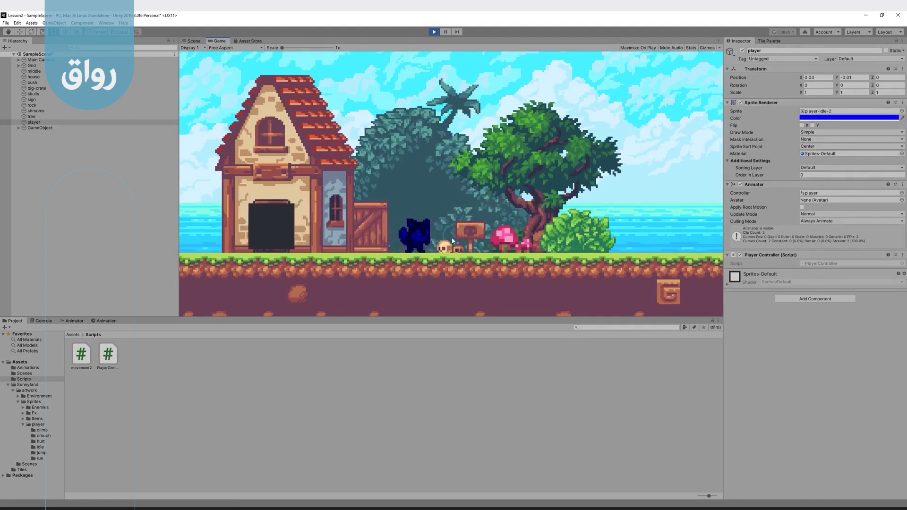
pyautogui.click(435, 34)
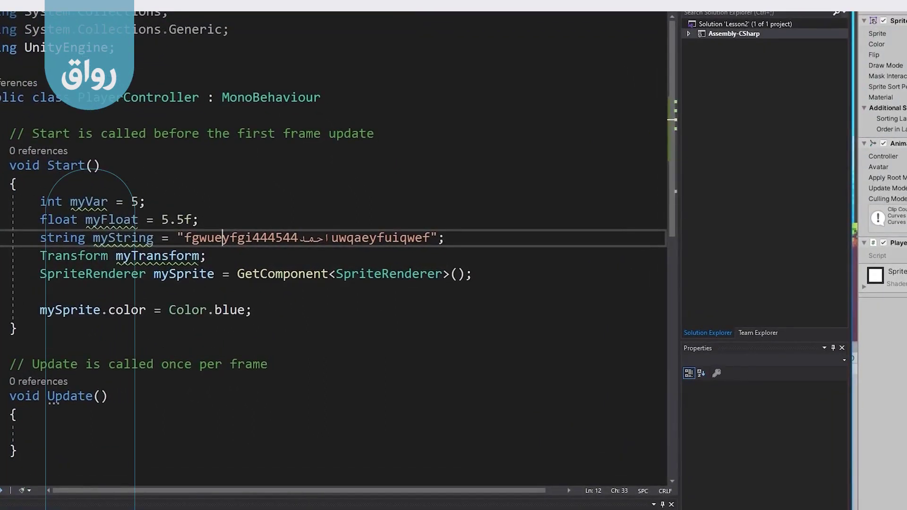
# Step: Add a new line 'transform' below the mySprite.color = Color.blue line
pyautogui.click(183, 329)
pyautogui.click(284, 322)
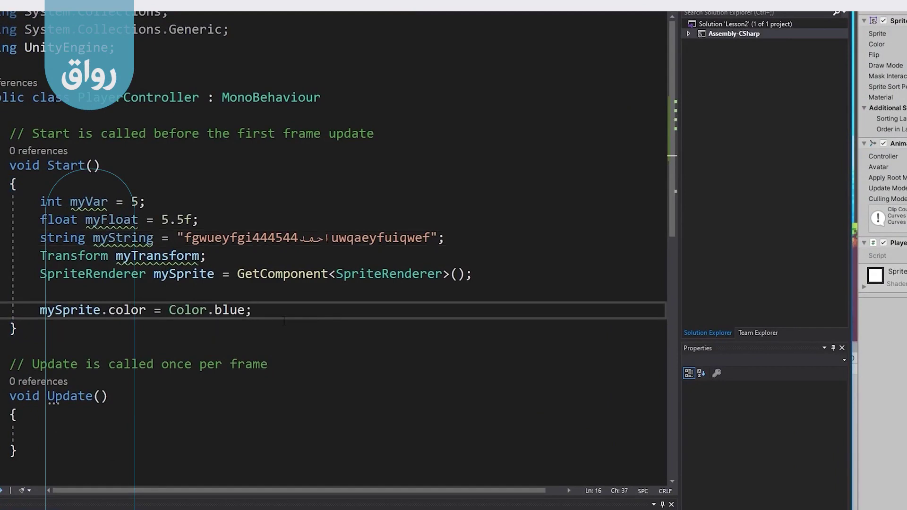
pyautogui.press('Return')
pyautogui.write('trans')
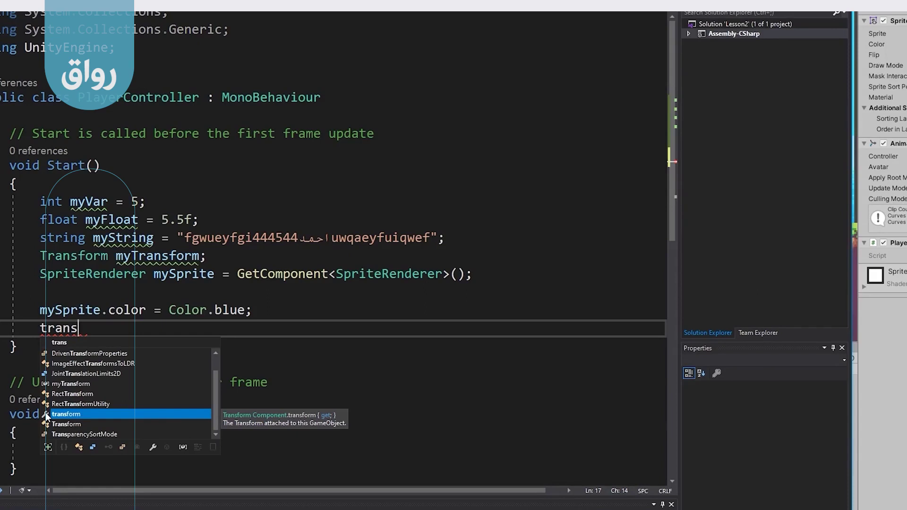
pyautogui.press('Tab')
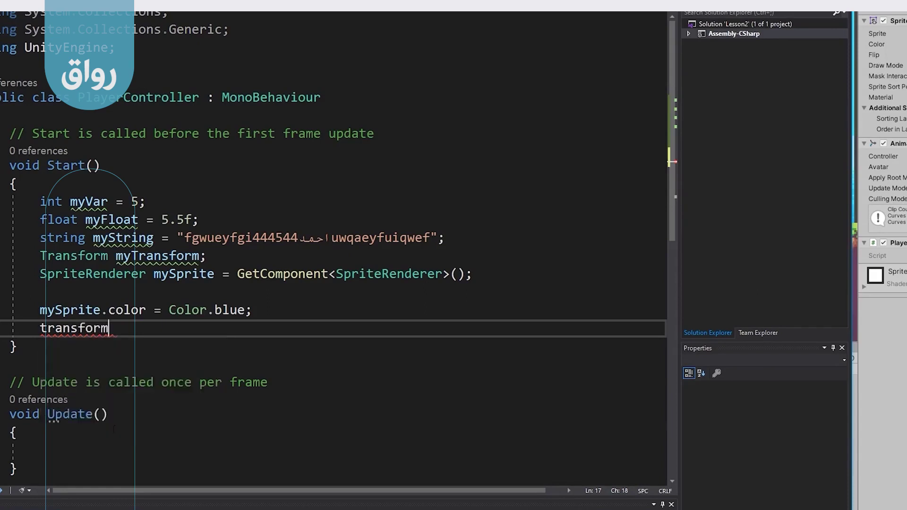
pyautogui.doubleClick(75, 329)
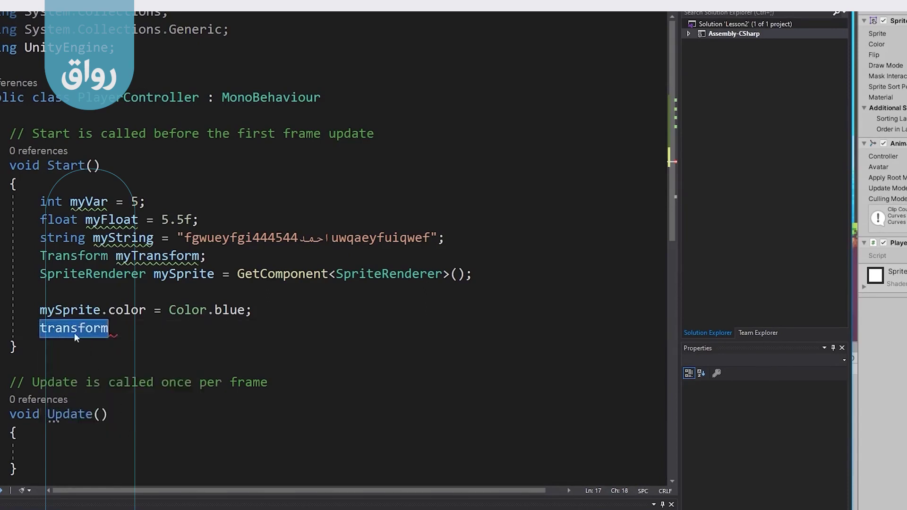
pyautogui.moveTo(81, 329)
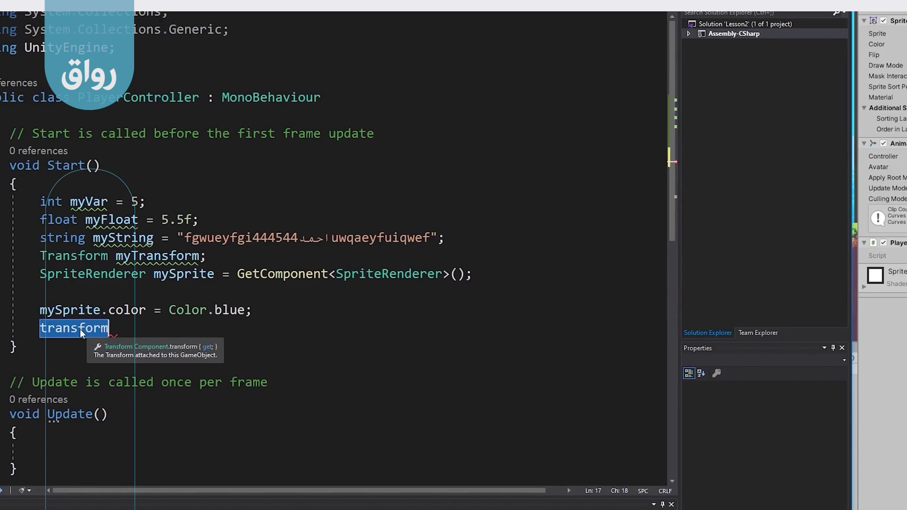
# Step: Change line 13 to Transform myTransform = GetComponent<Transform>(); and inspect myTransform
pyautogui.click(209, 256)
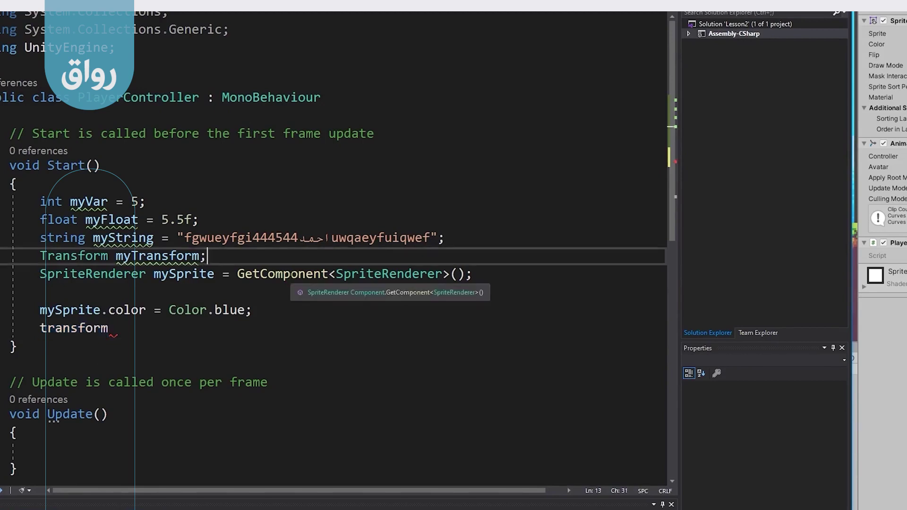
pyautogui.press('Left')
pyautogui.write('= getc')
pyautogui.press('Tab')
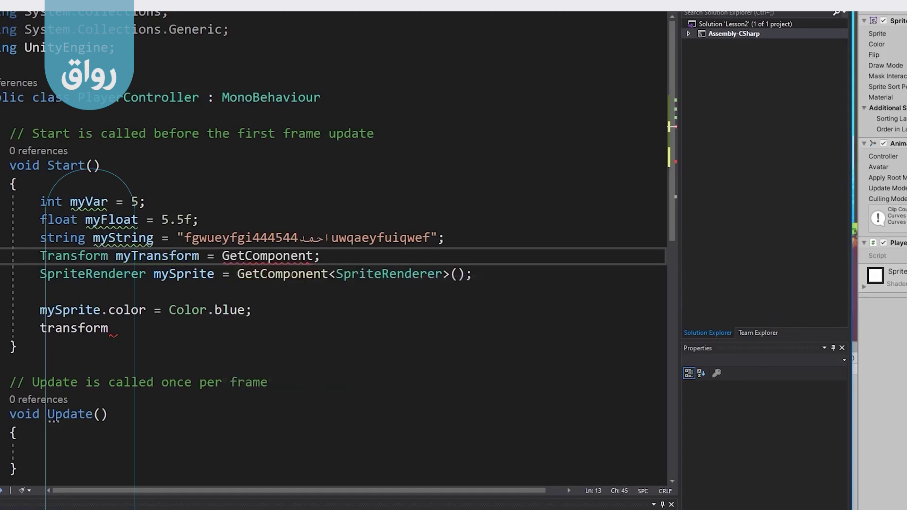
pyautogui.write('<tra')
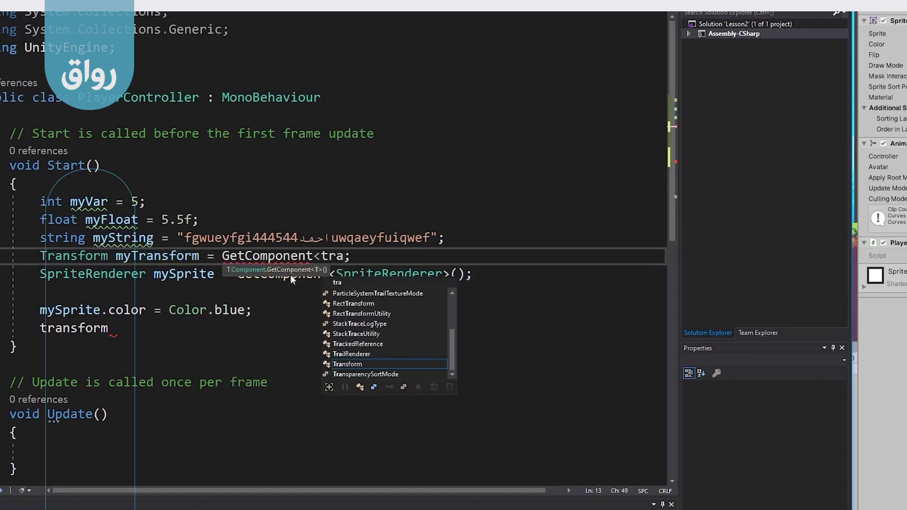
pyautogui.write('>')
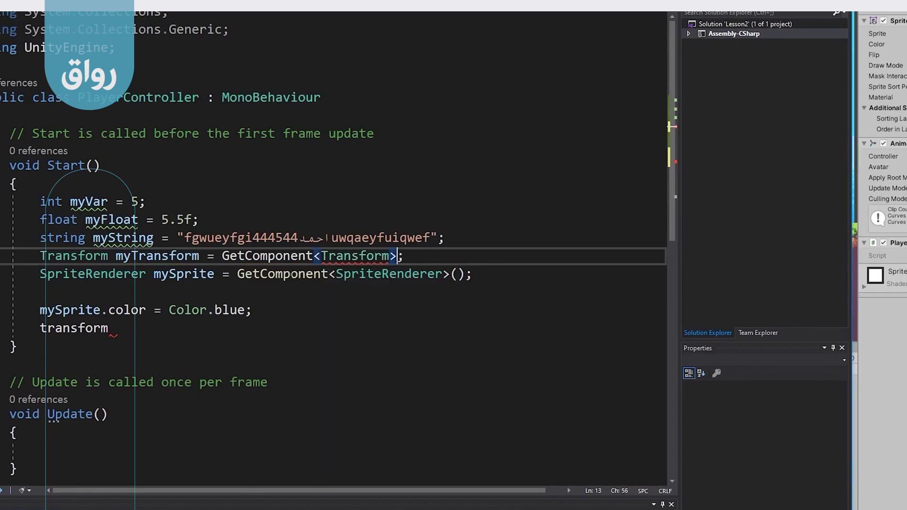
pyautogui.write('()')
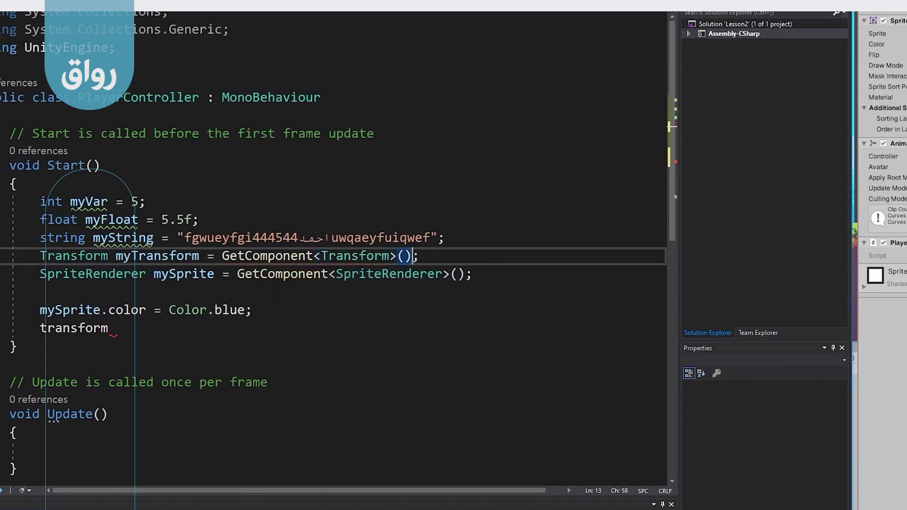
pyautogui.click(147, 256)
pyautogui.doubleClick(145, 256)
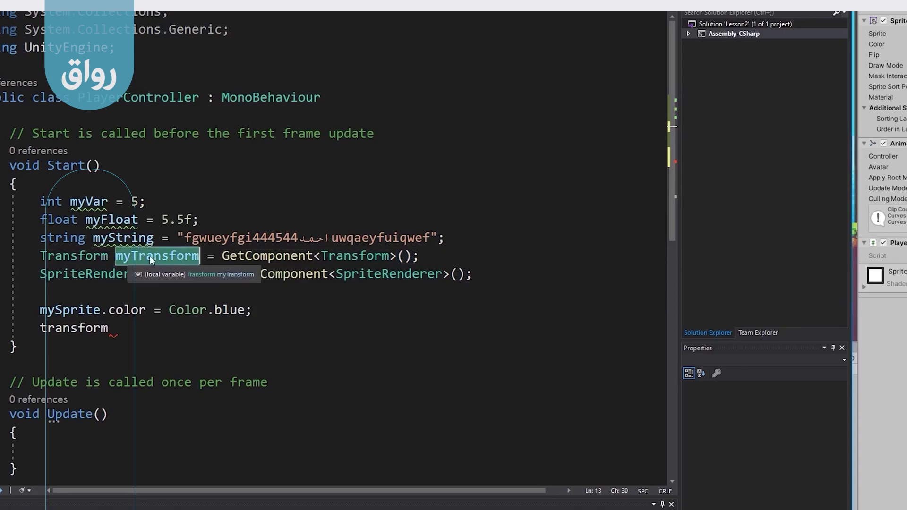
pyautogui.doubleClick(73, 328)
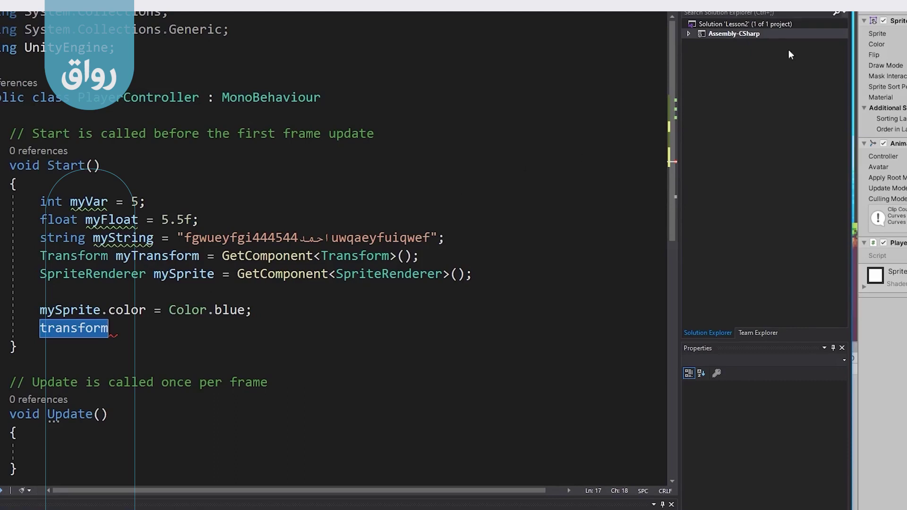
# Step: Browse the Transform members offered after 'transform.': localScale, parent, rotation and gameObject
pyautogui.write('.')
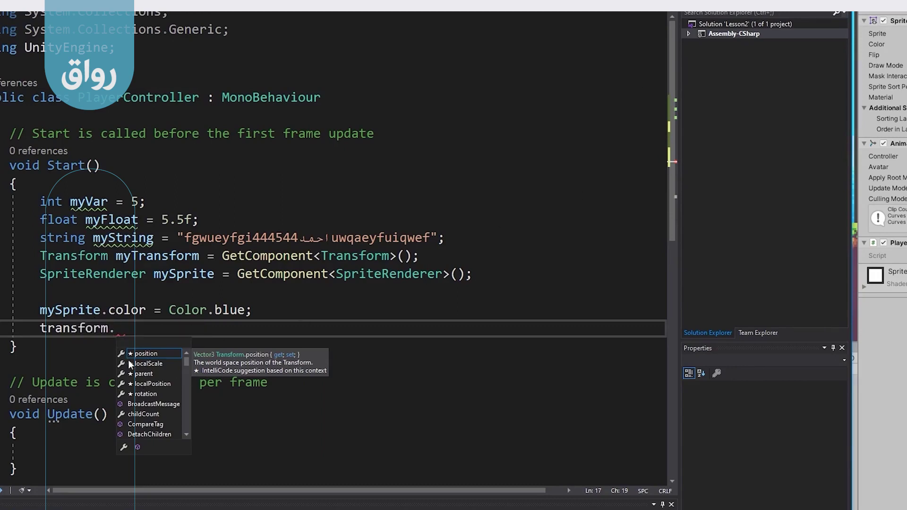
pyautogui.click(160, 364)
pyautogui.click(151, 374)
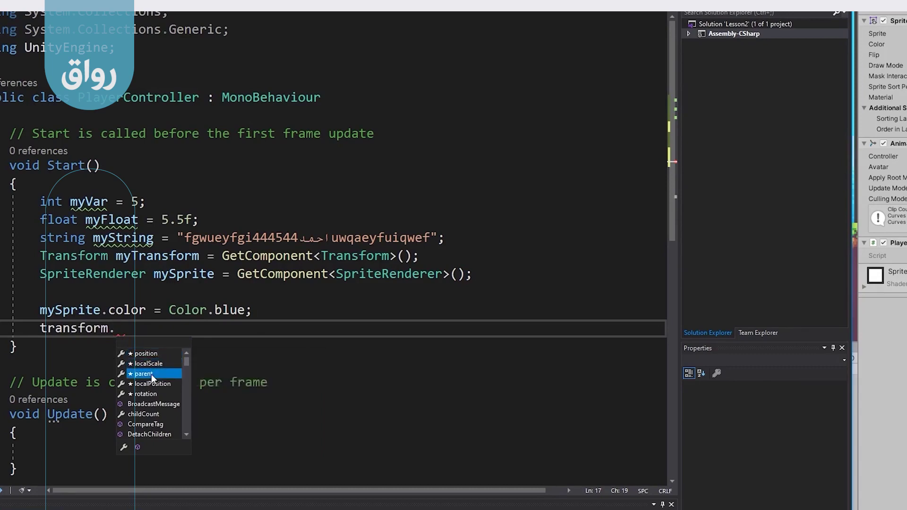
pyautogui.click(158, 394)
pyautogui.moveTo(186, 365); pyautogui.dragTo(187, 370)
pyautogui.scroll(-1, 185, 371)
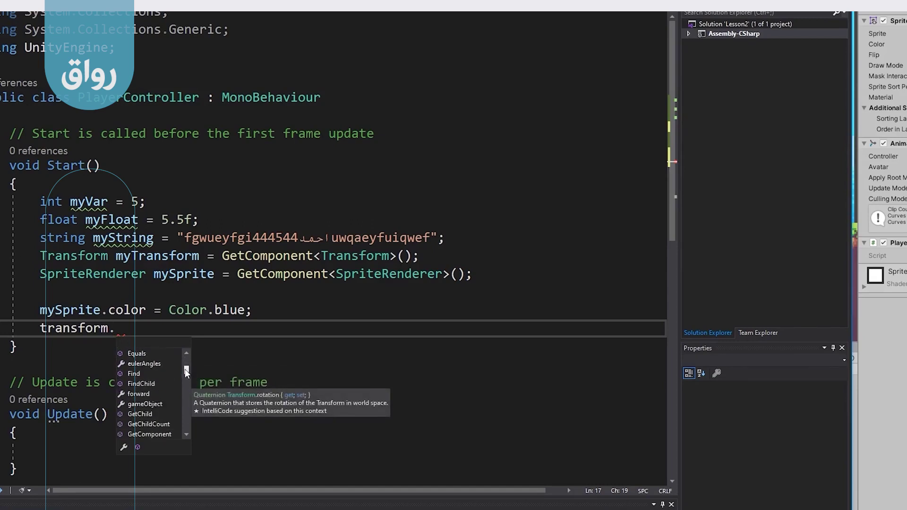
pyautogui.scroll(-1, 185, 371)
pyautogui.scroll(1, 184, 372)
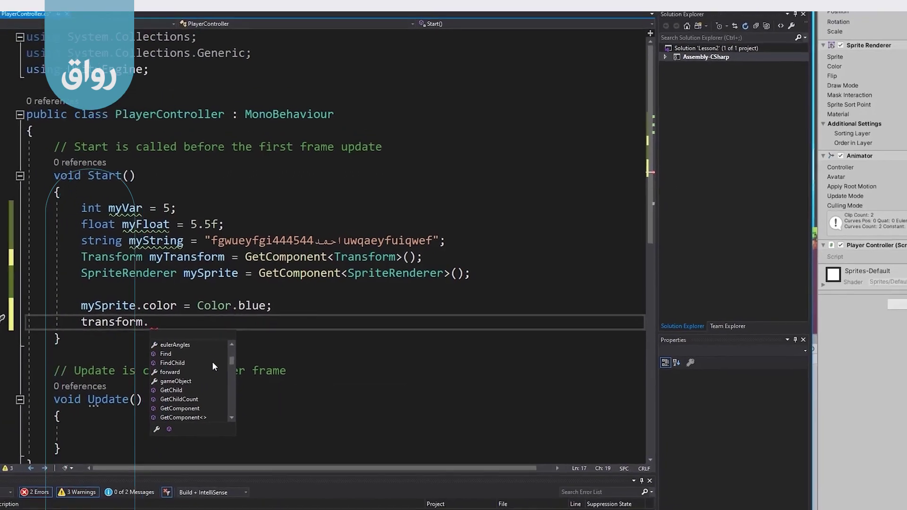
pyautogui.click(286, 354)
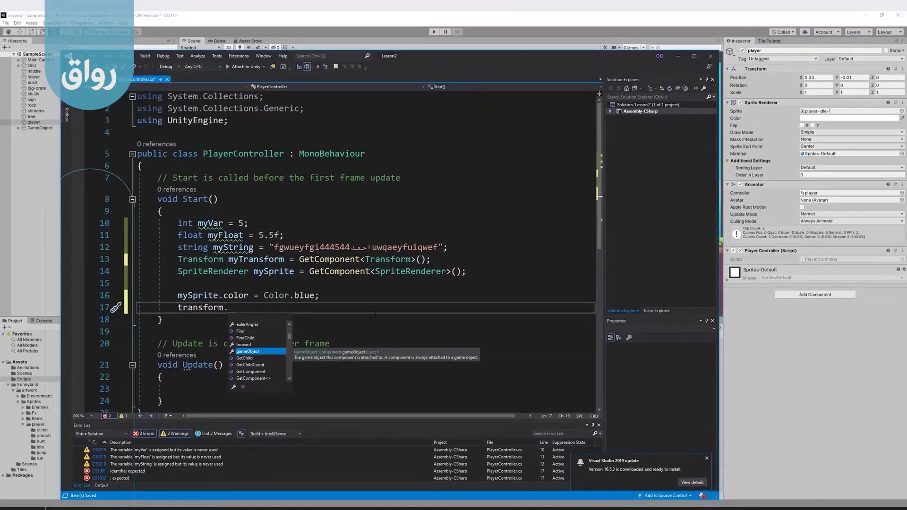
pyautogui.click(368, 33)
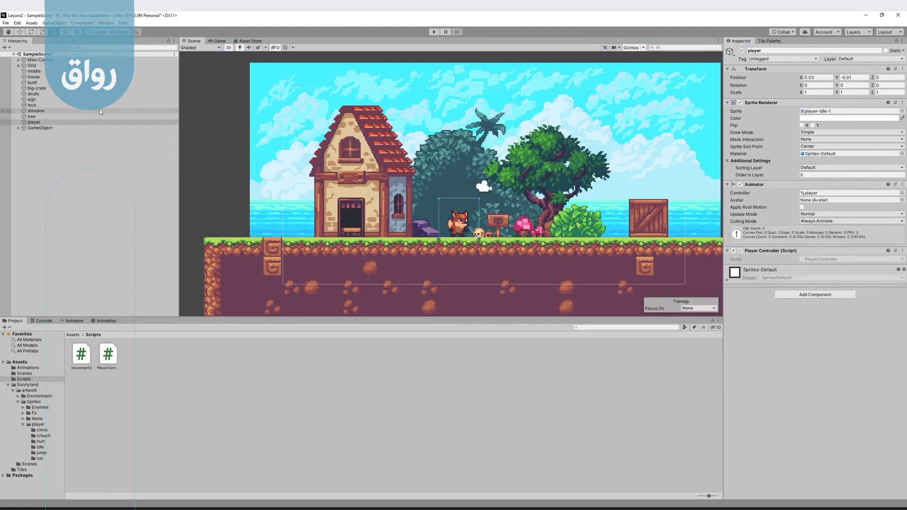
pyautogui.click(25, 124)
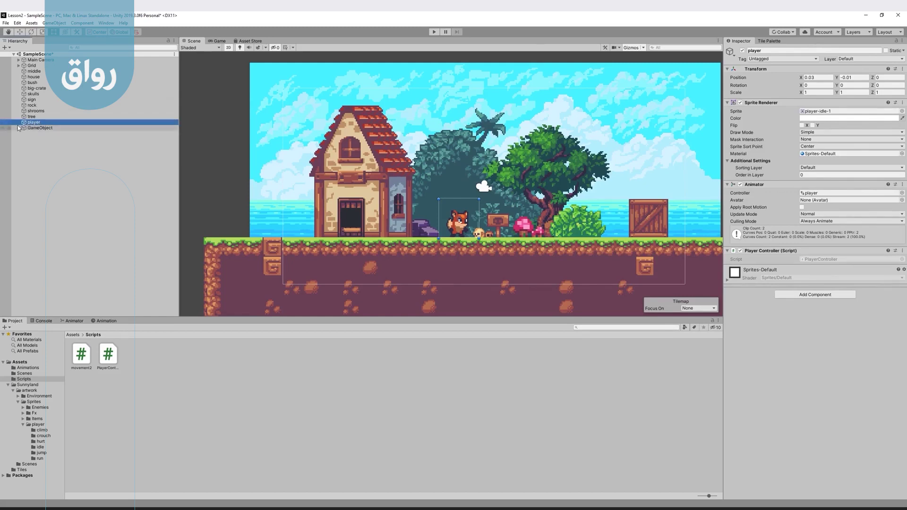
pyautogui.click(30, 116)
pyautogui.click(30, 110)
pyautogui.click(31, 105)
pyautogui.click(32, 99)
pyautogui.click(33, 94)
pyautogui.click(33, 89)
pyautogui.click(32, 83)
pyautogui.click(38, 124)
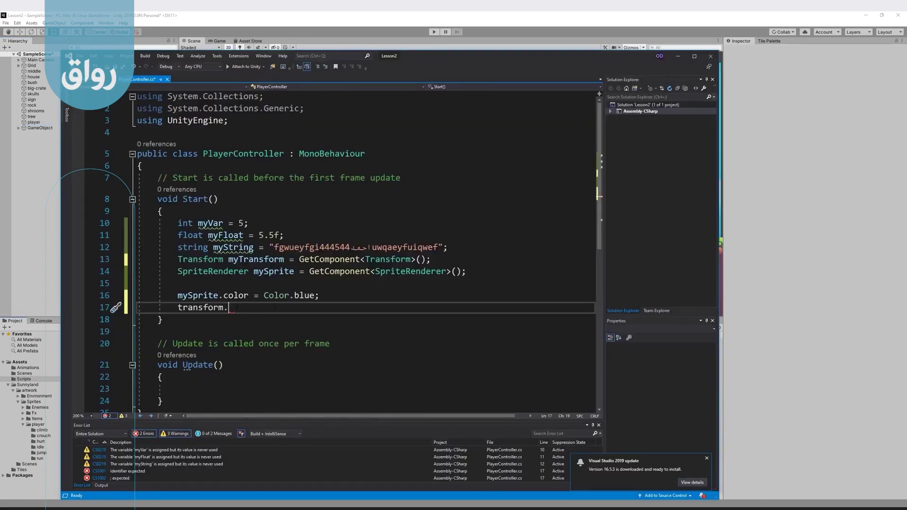
# Step: Extend line 17 to transform.gameObject.SetActive( using the IntelliSense completions
pyautogui.write('ga')
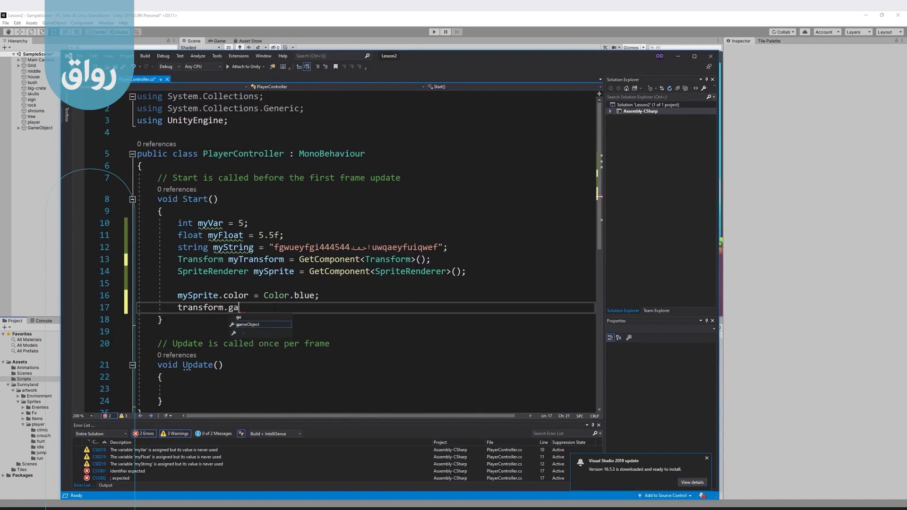
pyautogui.press('Tab')
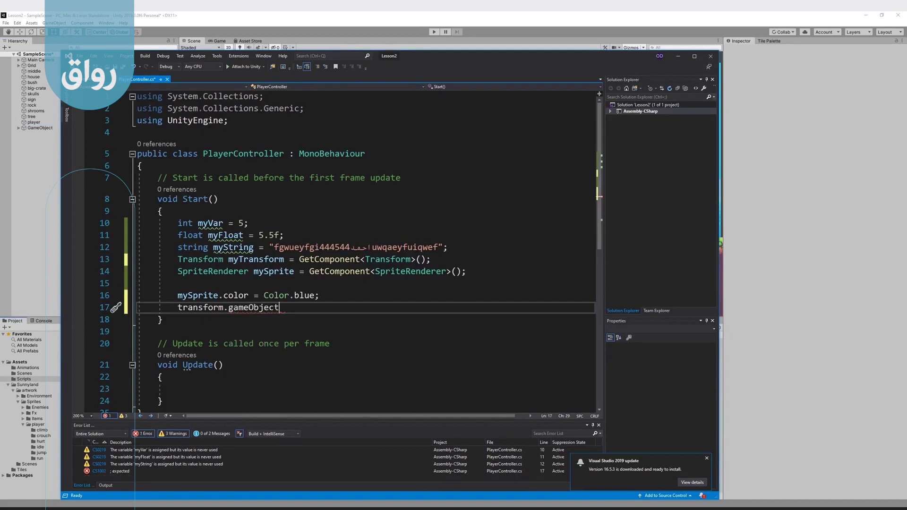
pyautogui.write('.set')
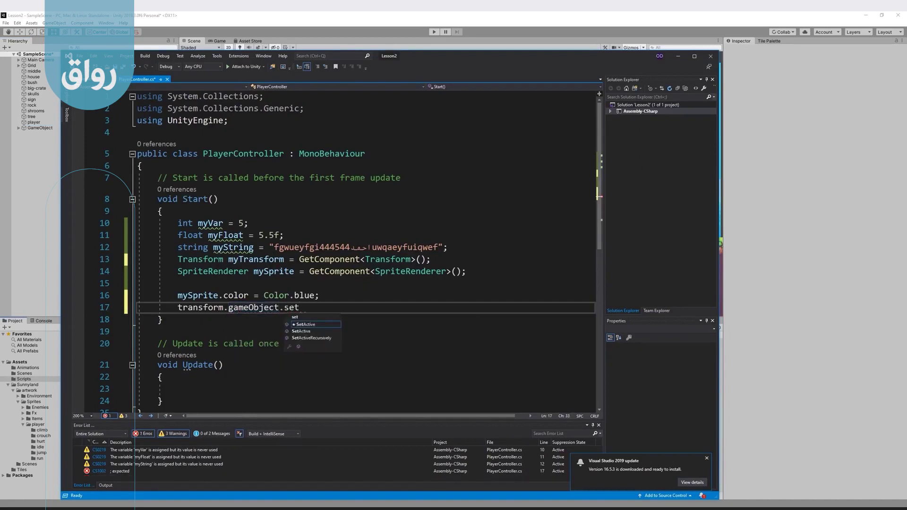
pyautogui.press('Tab')
pyautogui.write('(')
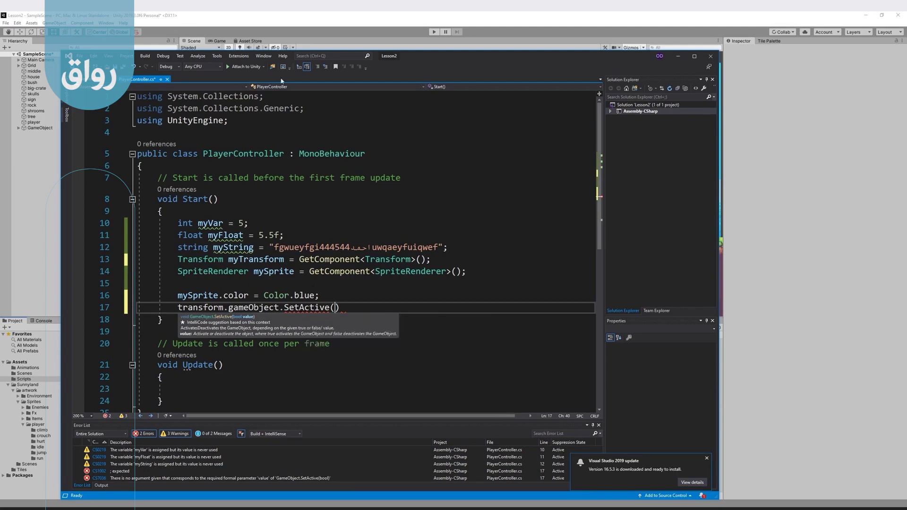
pyautogui.hotkey('alt', 'Tab')
# Step: Toggle the player's active checkbox repeatedly to show the fox vanishing, leaving it active
pyautogui.click(742, 51)
pyautogui.click(742, 51)
pyautogui.click(743, 51)
pyautogui.click(742, 51)
pyautogui.click(742, 51)
pyautogui.click(742, 50)
pyautogui.click(742, 51)
pyautogui.click(742, 51)
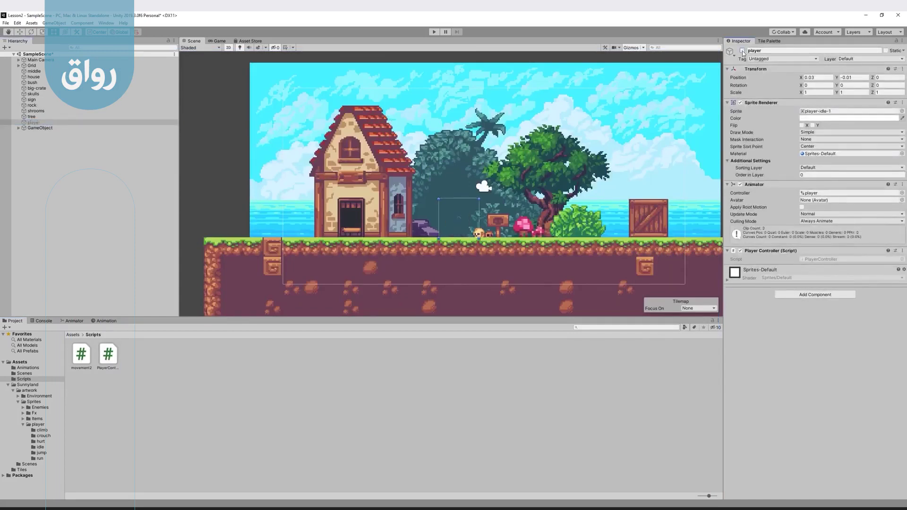
pyautogui.click(743, 51)
pyautogui.click(742, 51)
pyautogui.click(743, 51)
pyautogui.click(743, 51)
pyautogui.click(743, 51)
pyautogui.click(743, 51)
pyautogui.click(743, 51)
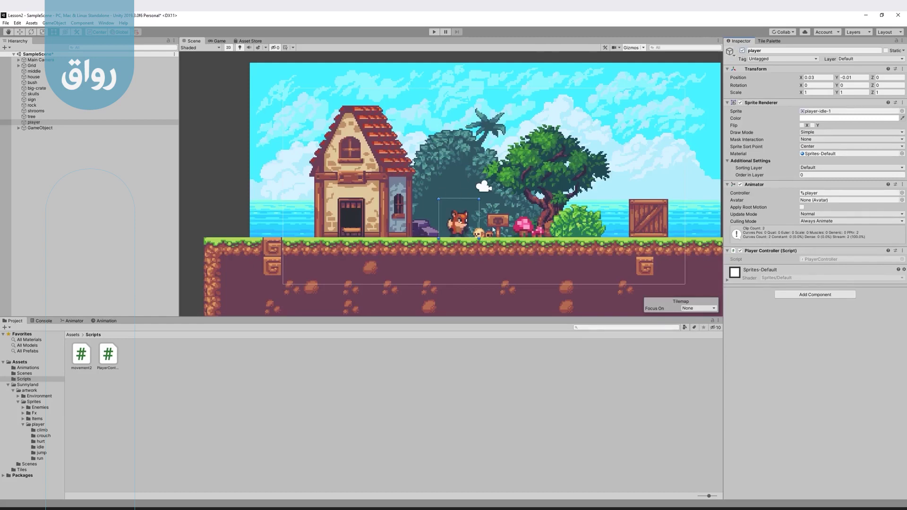
pyautogui.click(144, 481)
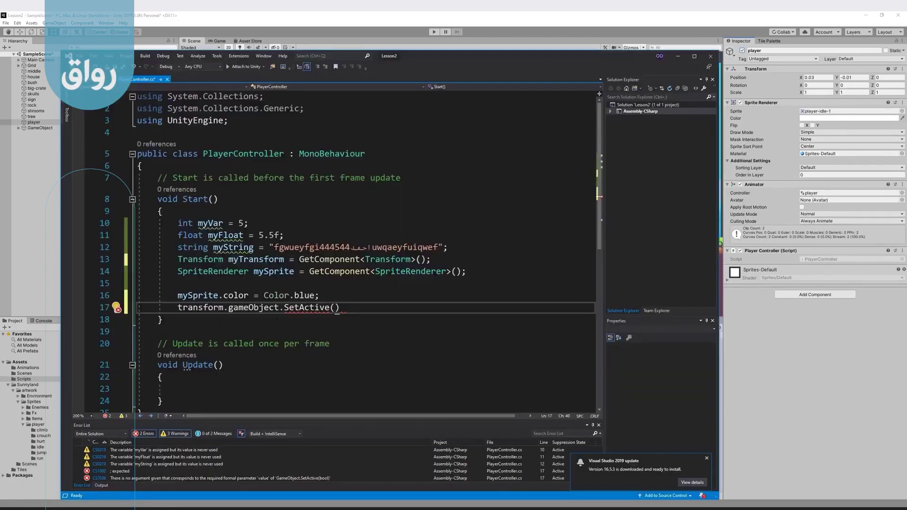
# Step: Complete line 17 as SetActive(false); without the stray quote and save PlayerController.cs
pyautogui.moveTo(337, 312)
pyautogui.write('false')
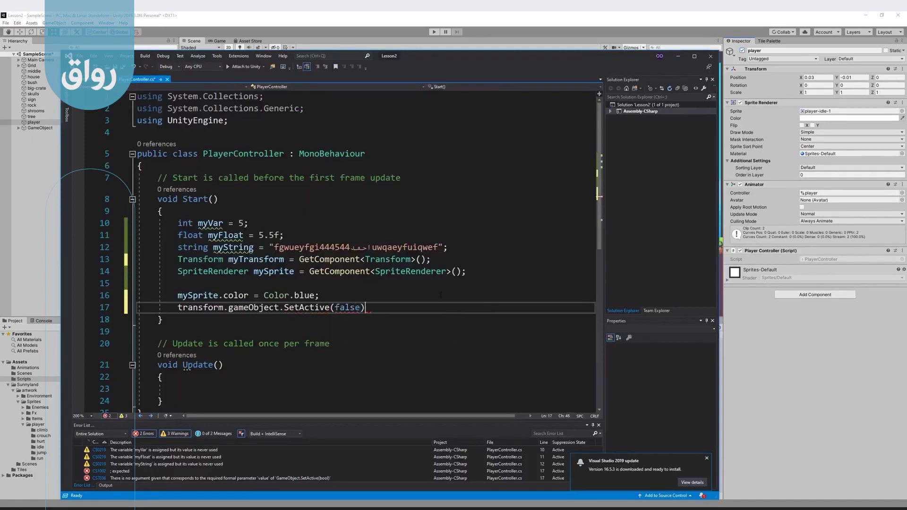
pyautogui.write(");'")
pyautogui.press('BackSpace')
pyautogui.hotkey('shift', 'Left')
pyautogui.click(294, 308)
pyautogui.click(124, 66)
pyautogui.click(240, 16)
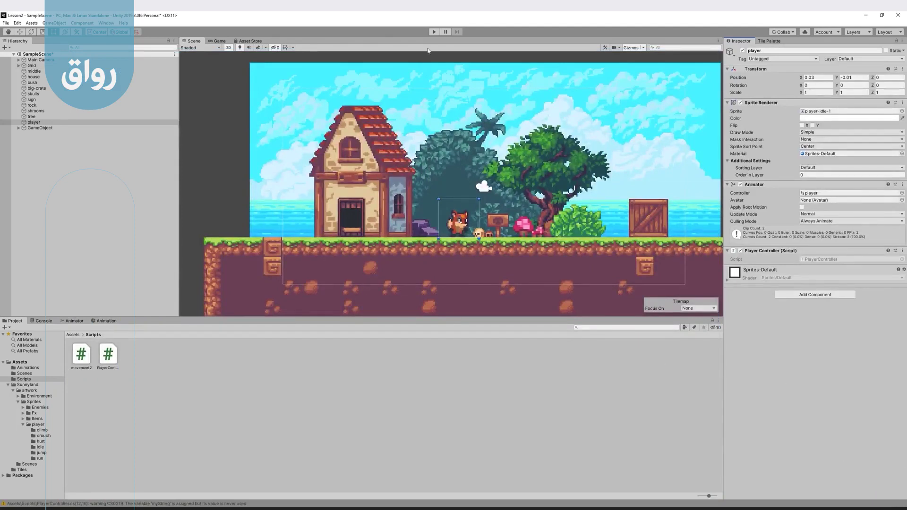
# Step: Play the game in Unity to confirm the player disappears at start, then stop it
pyautogui.click(434, 31)
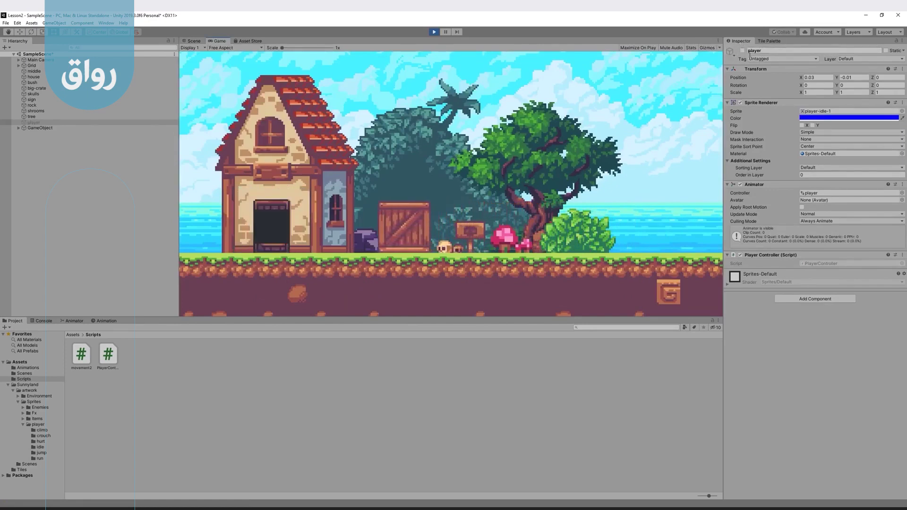
pyautogui.hotkey('ctrl', 'p')
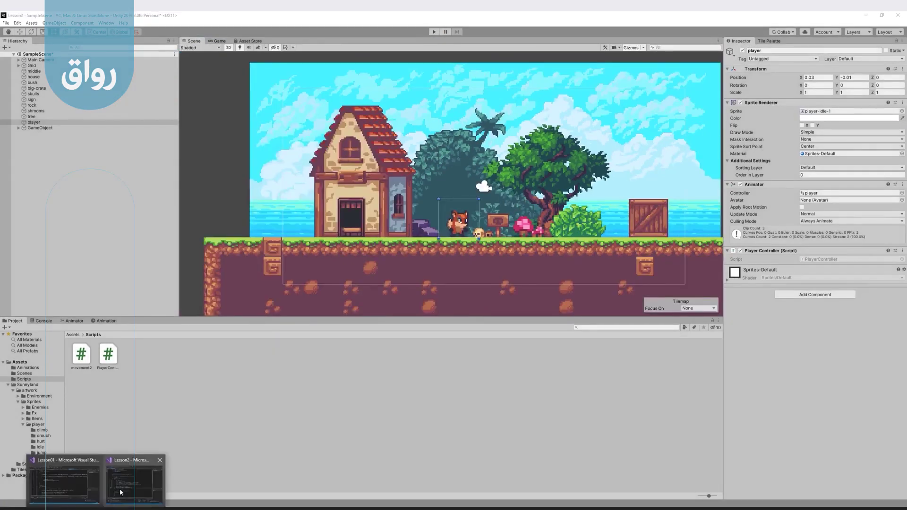
pyautogui.click(135, 487)
pyautogui.press('Left')
pyautogui.press('Left')
pyautogui.press('Left')
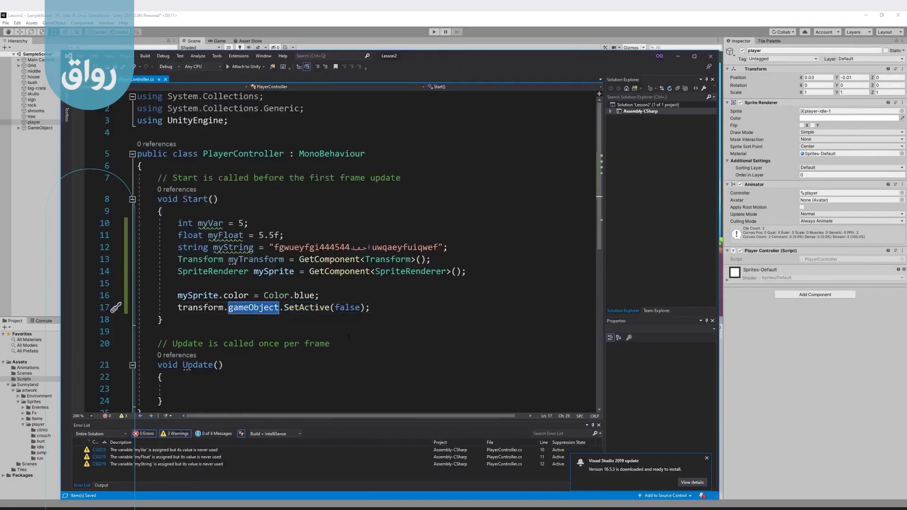
# Step: Comment out line 17 so it reads //transform.gameObject.SetActive(false);
pyautogui.click(239, 308)
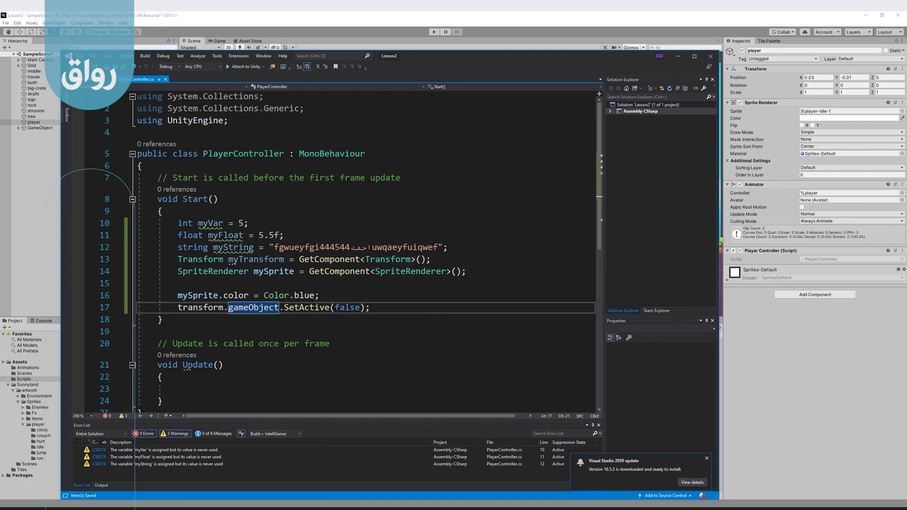
pyautogui.press('Home')
pyautogui.write('//')
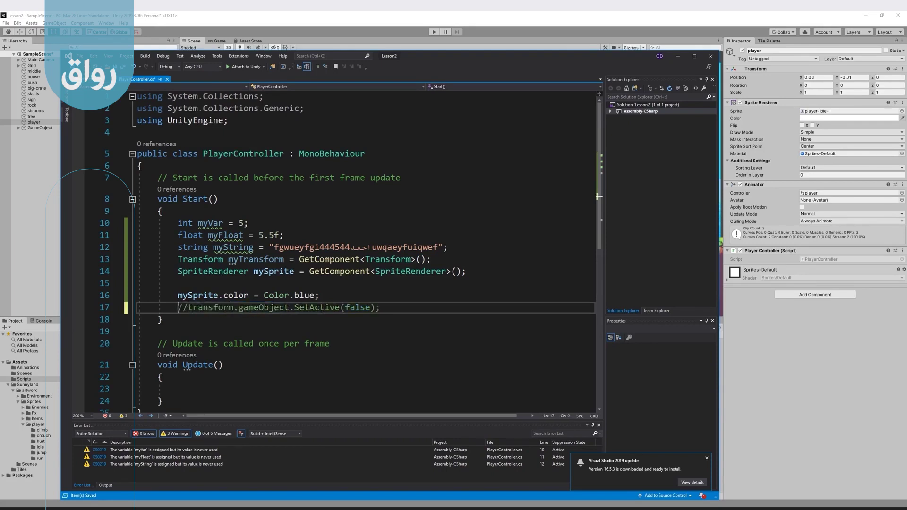
# Step: Add a new line 18 below the commented line, starting it with transform
pyautogui.moveTo(179, 307); pyautogui.dragTo(393, 308)
pyautogui.click(392, 308)
pyautogui.press('Return')
pyautogui.write('tran')
pyautogui.press('Tab')
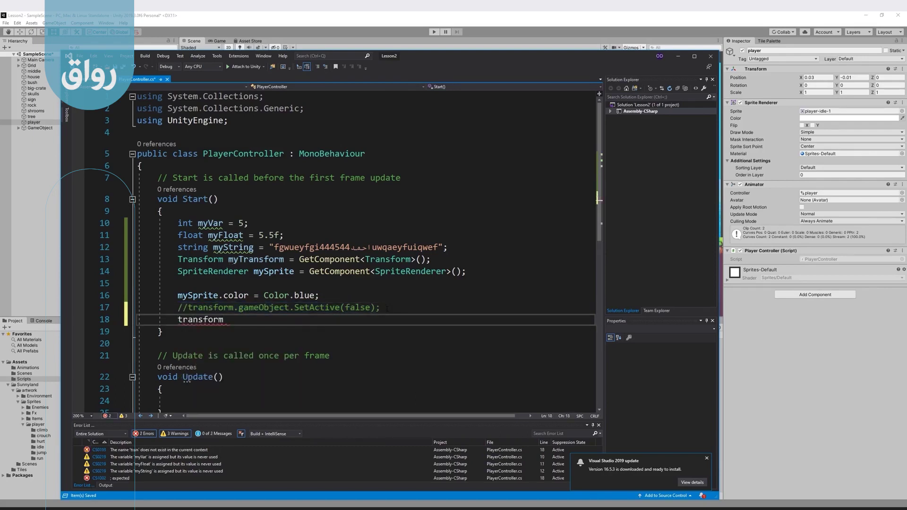
# Step: Replace it with the capitalised Transform type followed by '.game'
pyautogui.doubleClick(200, 320)
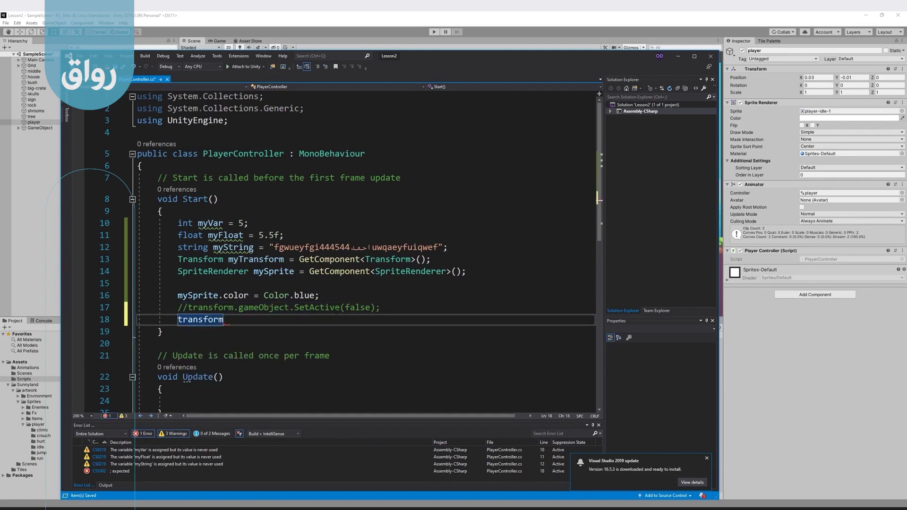
pyautogui.write('trans')
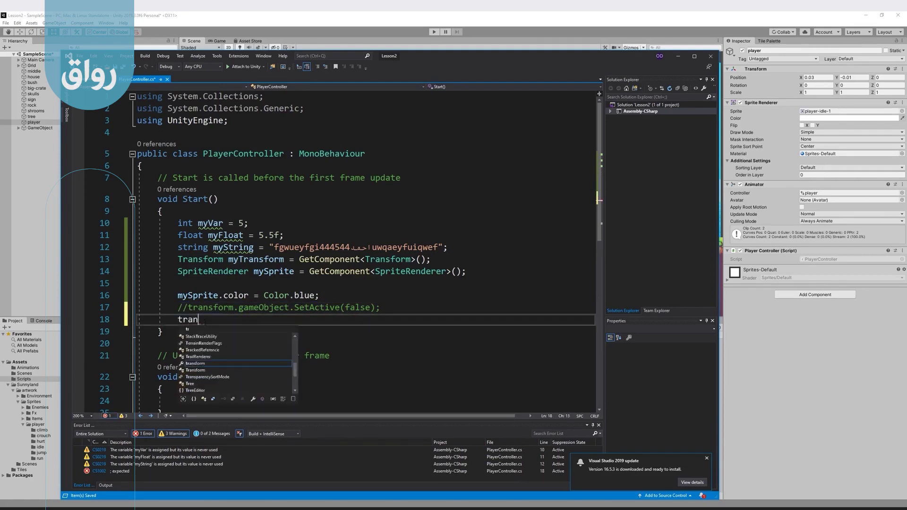
pyautogui.press('Down')
pyautogui.press('Tab')
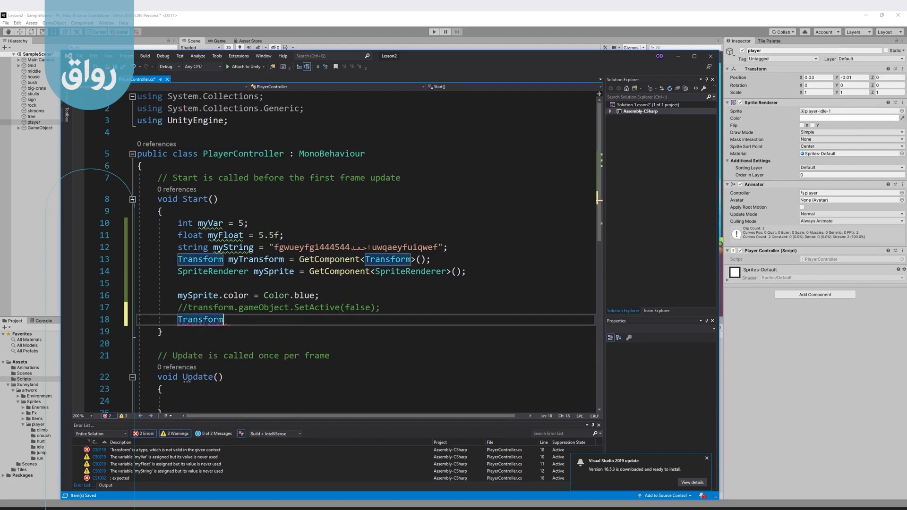
pyautogui.write('.')
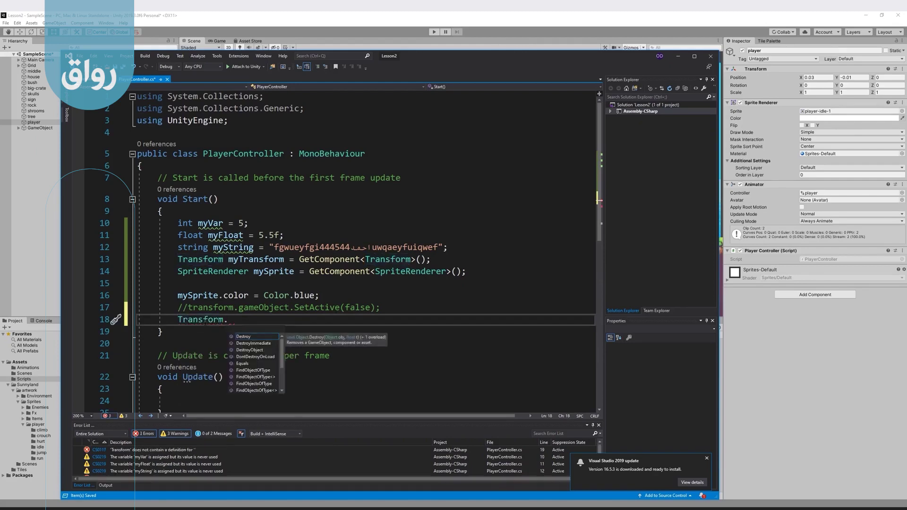
pyautogui.write('game')
# Step: Compare the Transform type on line 18 with lowercase transform on line 17
pyautogui.doubleClick(190, 321)
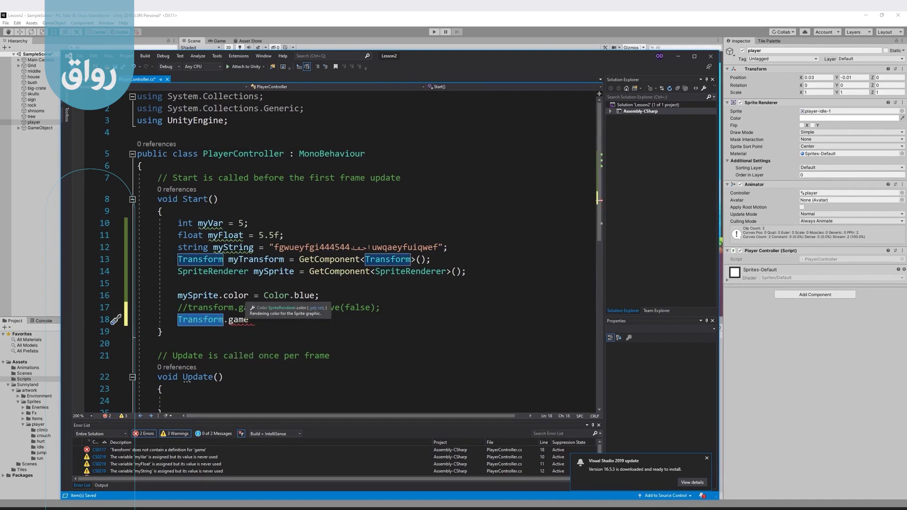
pyautogui.click(207, 307)
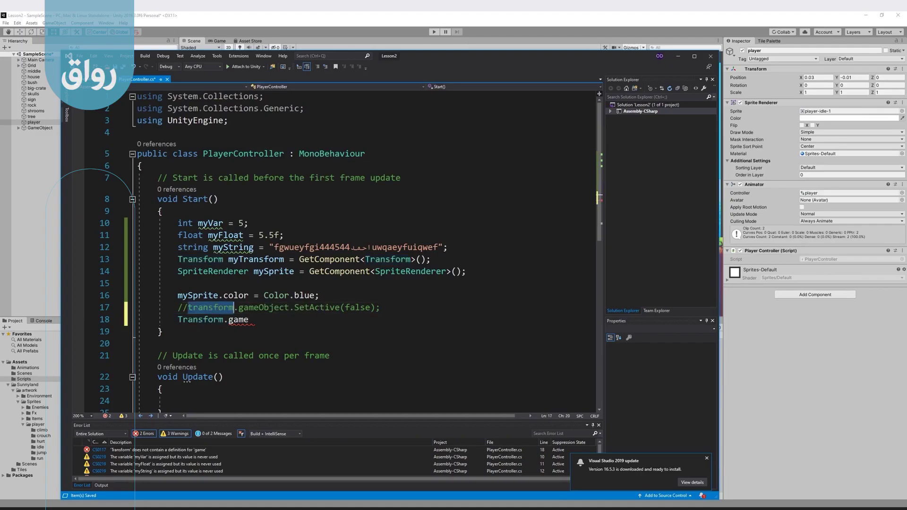
pyautogui.click(188, 319)
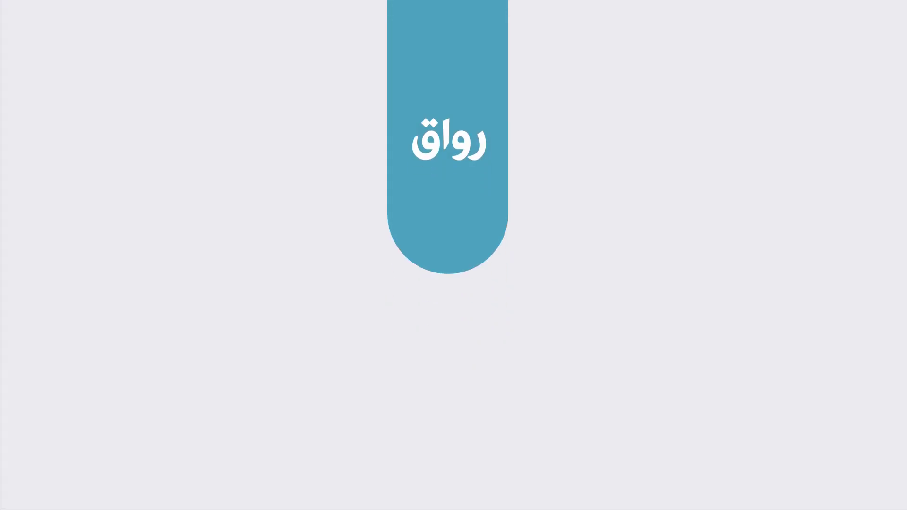